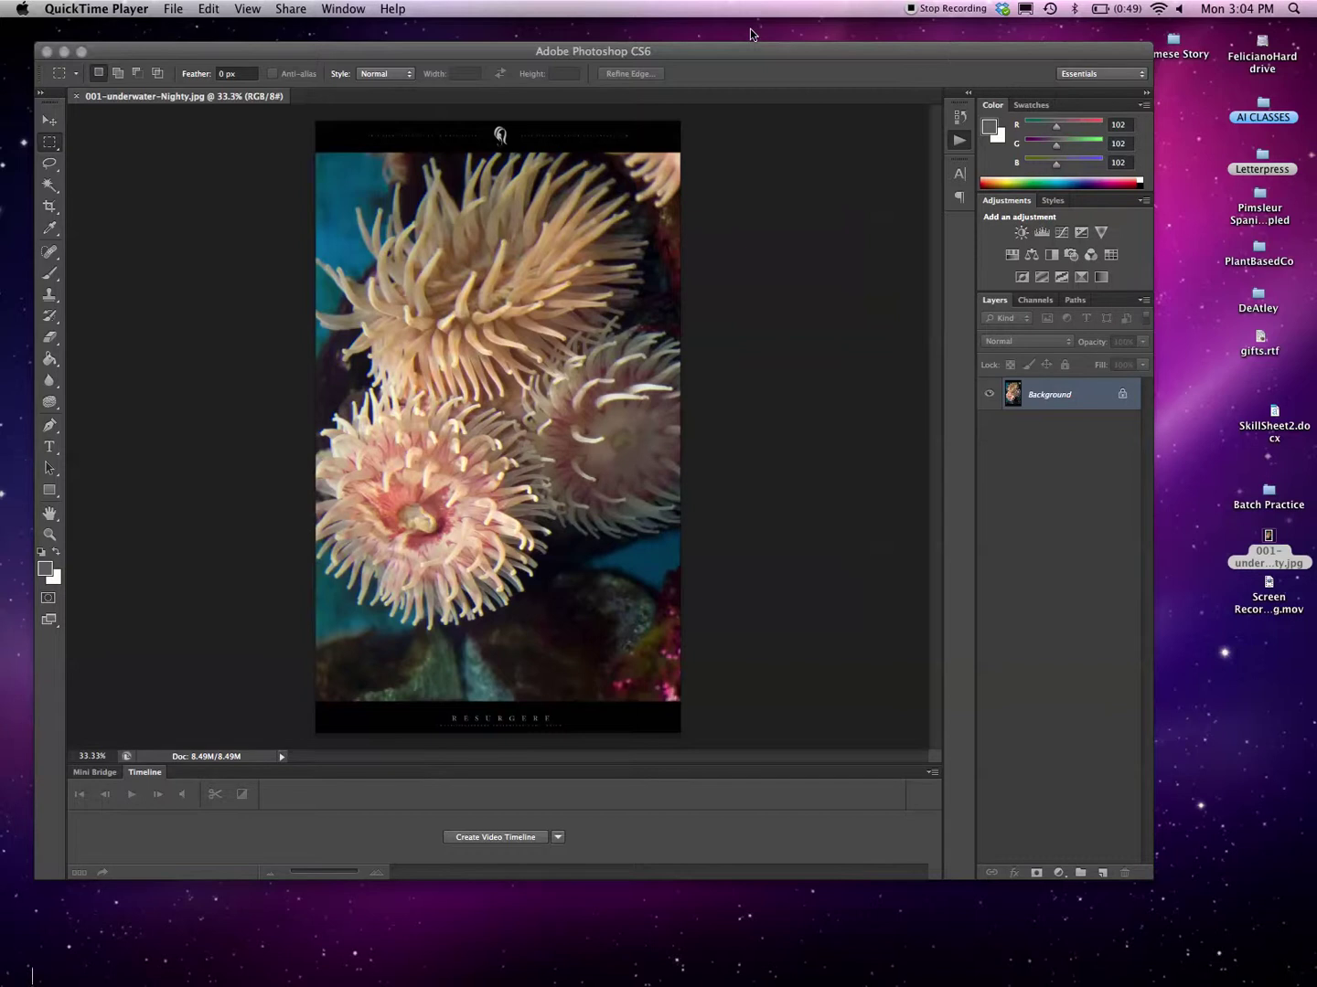
# Step: Open the Actions panel and collapse the Web Actions set
pyautogui.click(955, 140)
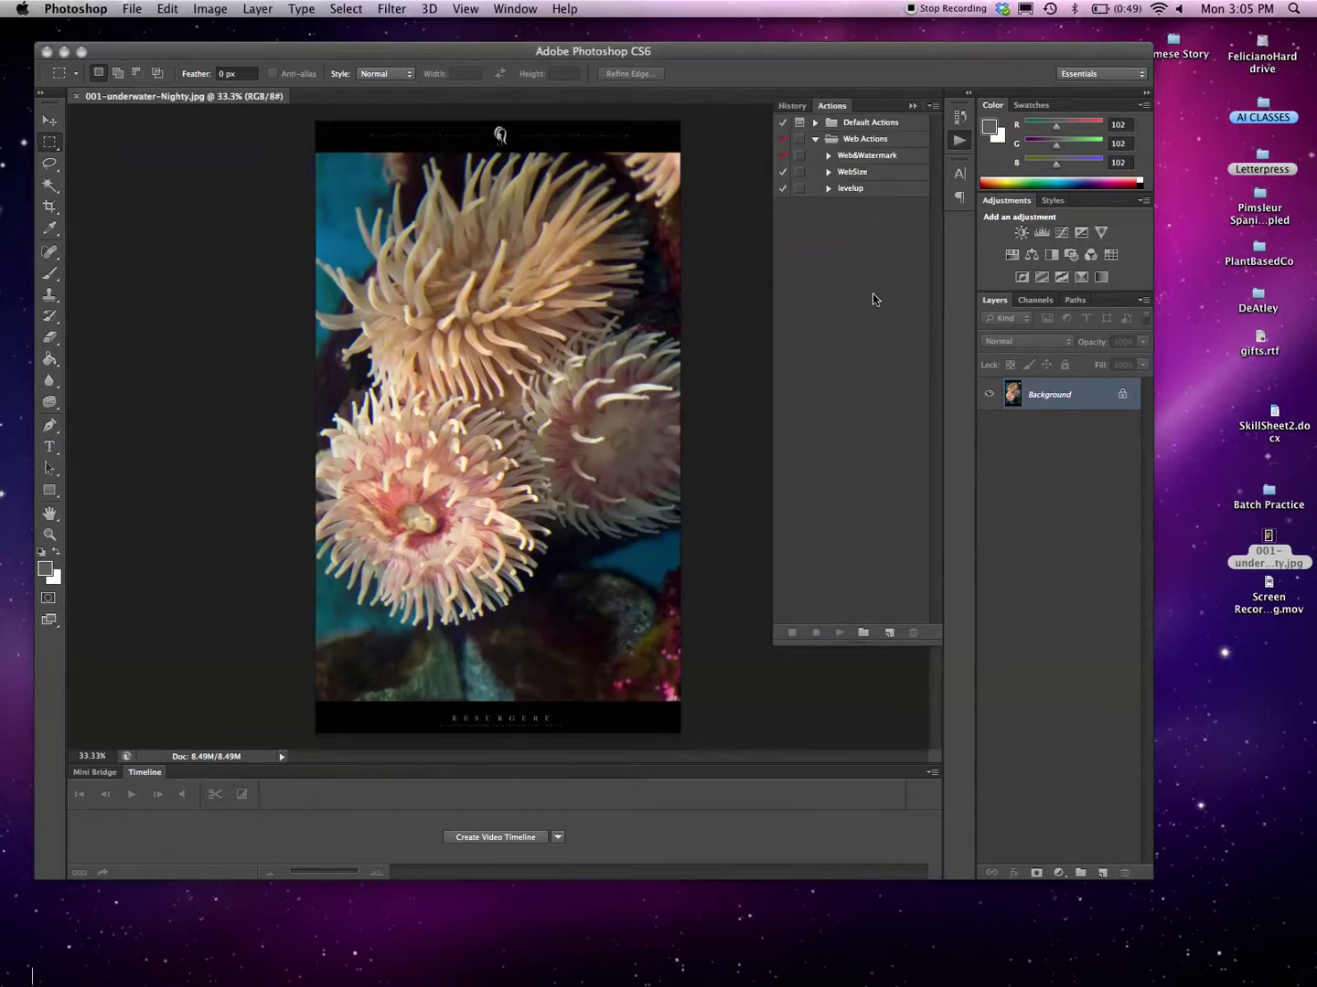
pyautogui.click(816, 139)
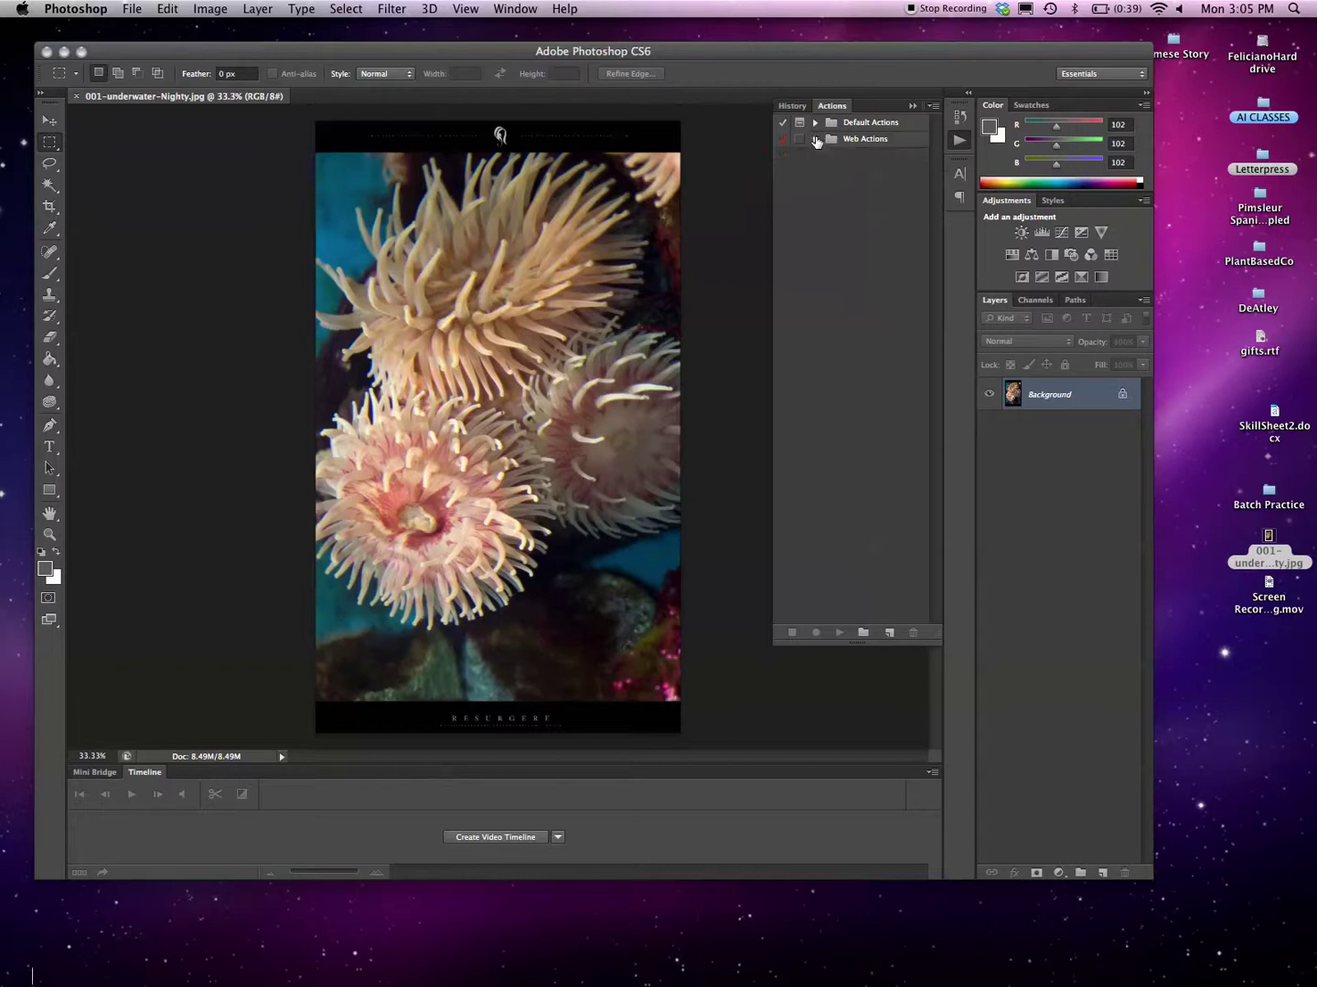
# Step: Create a new action set named PersonalWebsite, correcting a typo in the name
pyautogui.click(862, 632)
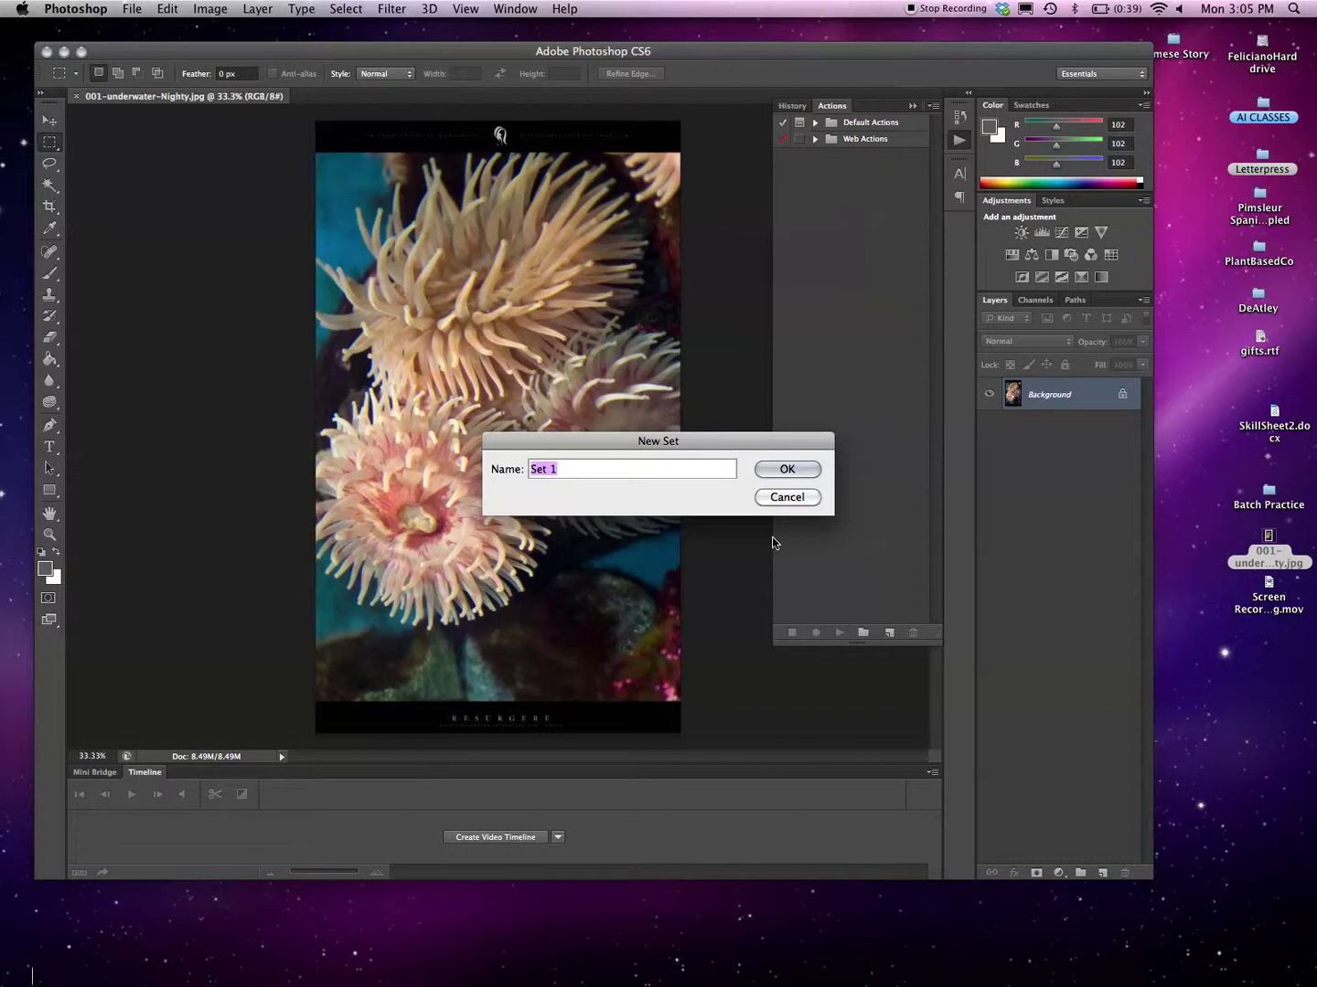
pyautogui.write('PersonalQW')
pyautogui.press('BackSpace')
pyautogui.press('BackSpace')
pyautogui.write('Website')
pyautogui.click(810, 470)
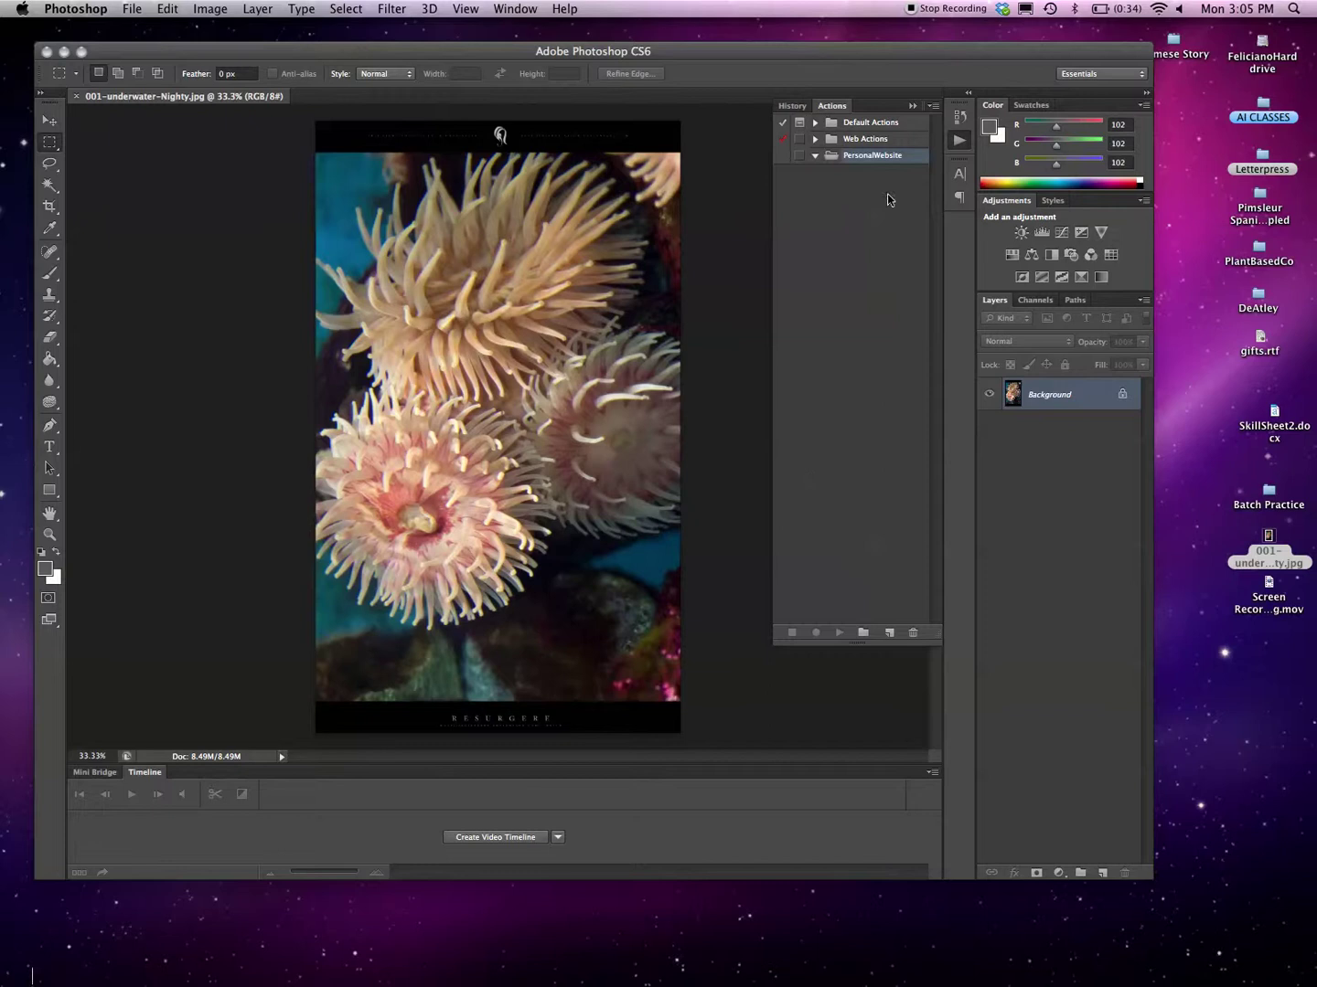
# Step: Create a green Resize&Recolor action with no function key and start recording it
pyautogui.click(888, 633)
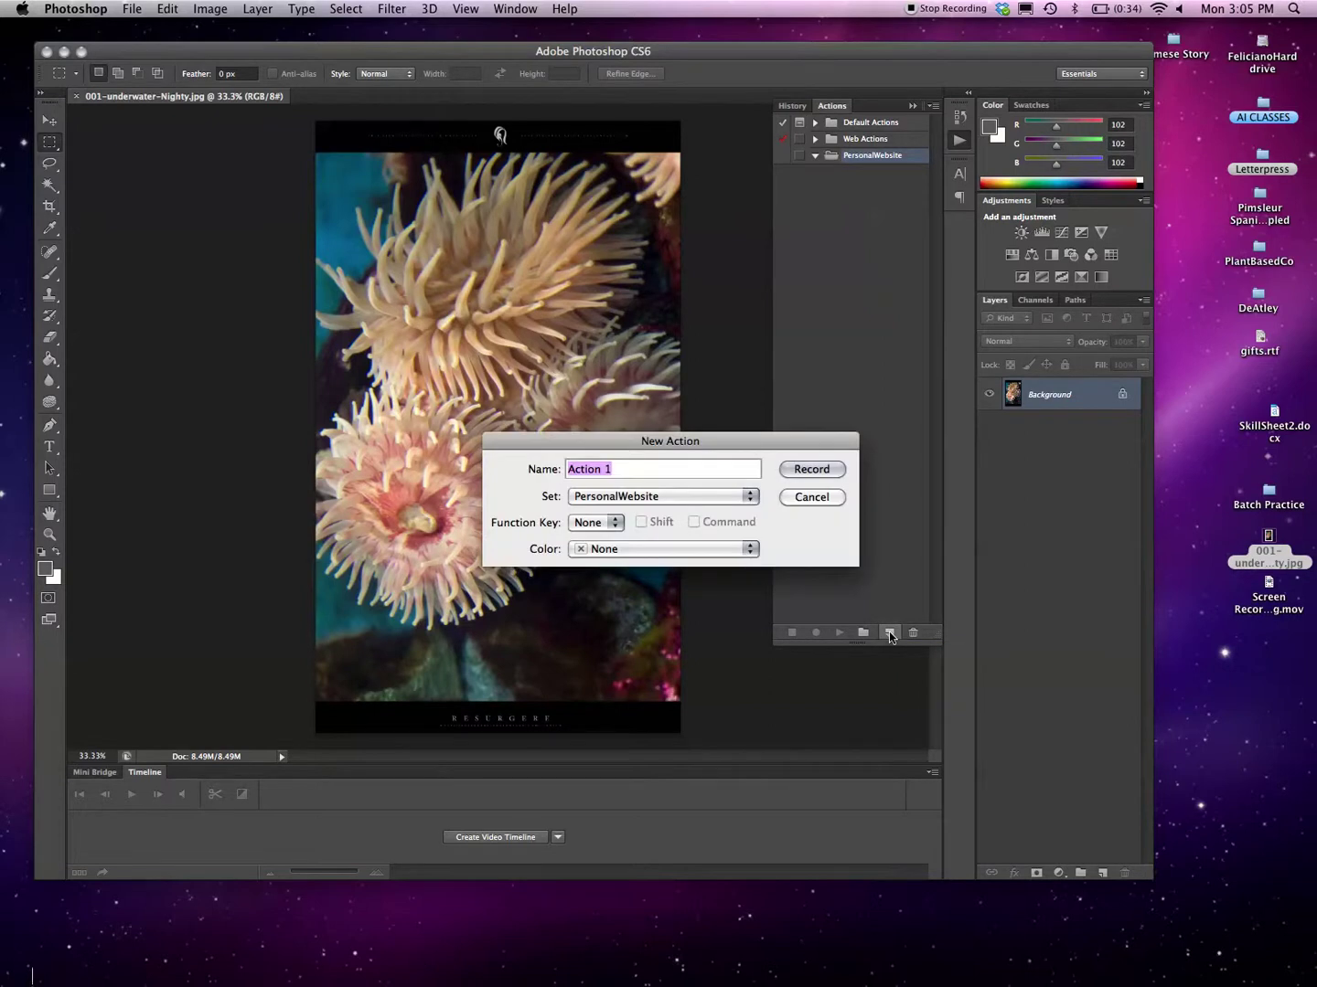
pyautogui.click(695, 548)
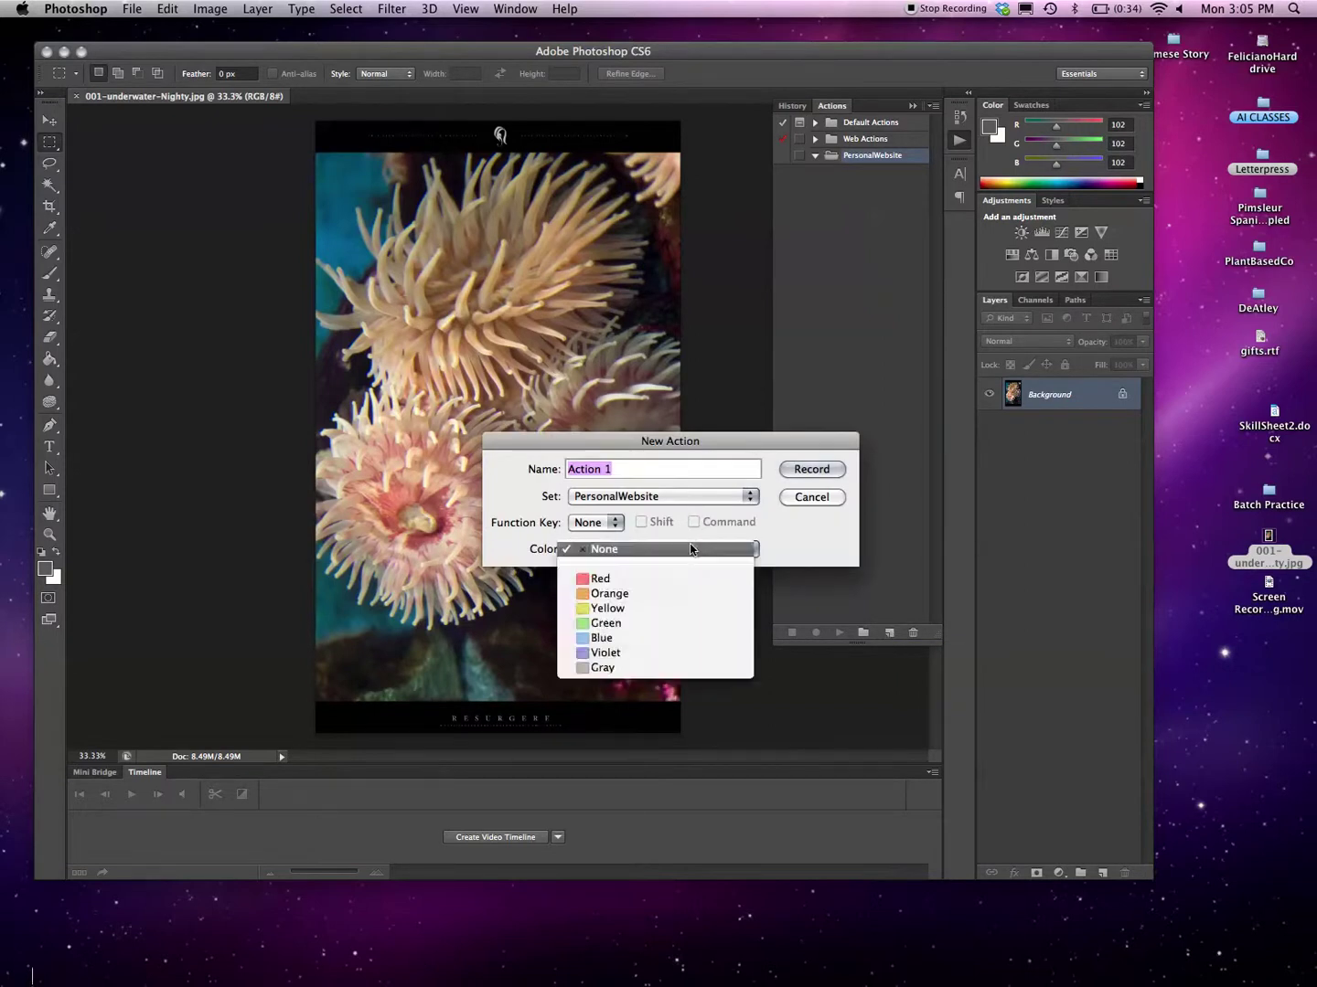
pyautogui.click(607, 623)
pyautogui.click(611, 522)
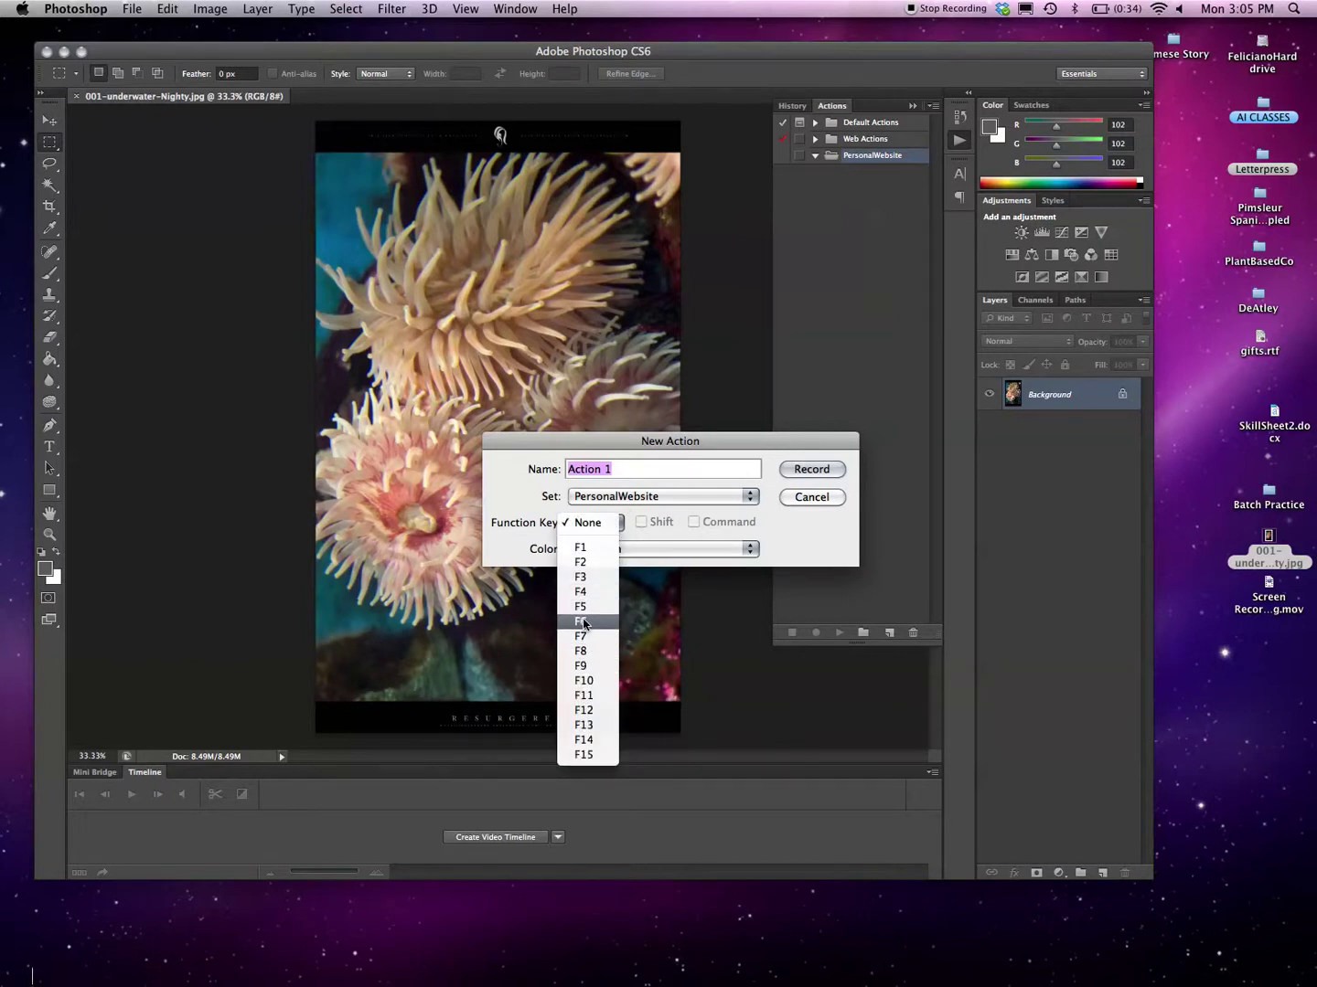
pyautogui.click(681, 512)
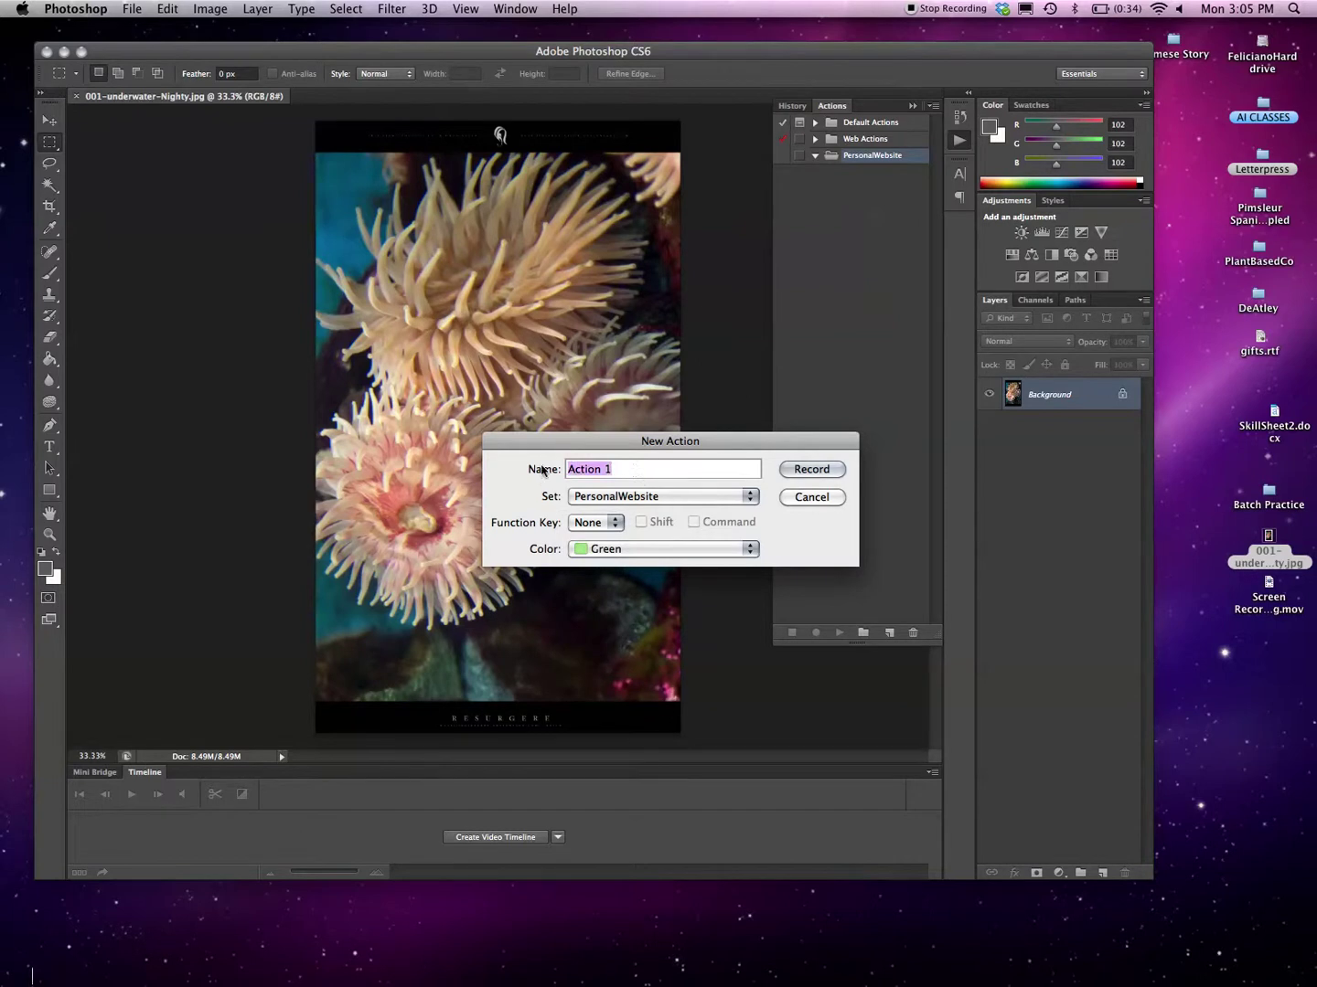
pyautogui.write('Resize&Recolor')
pyautogui.click(832, 469)
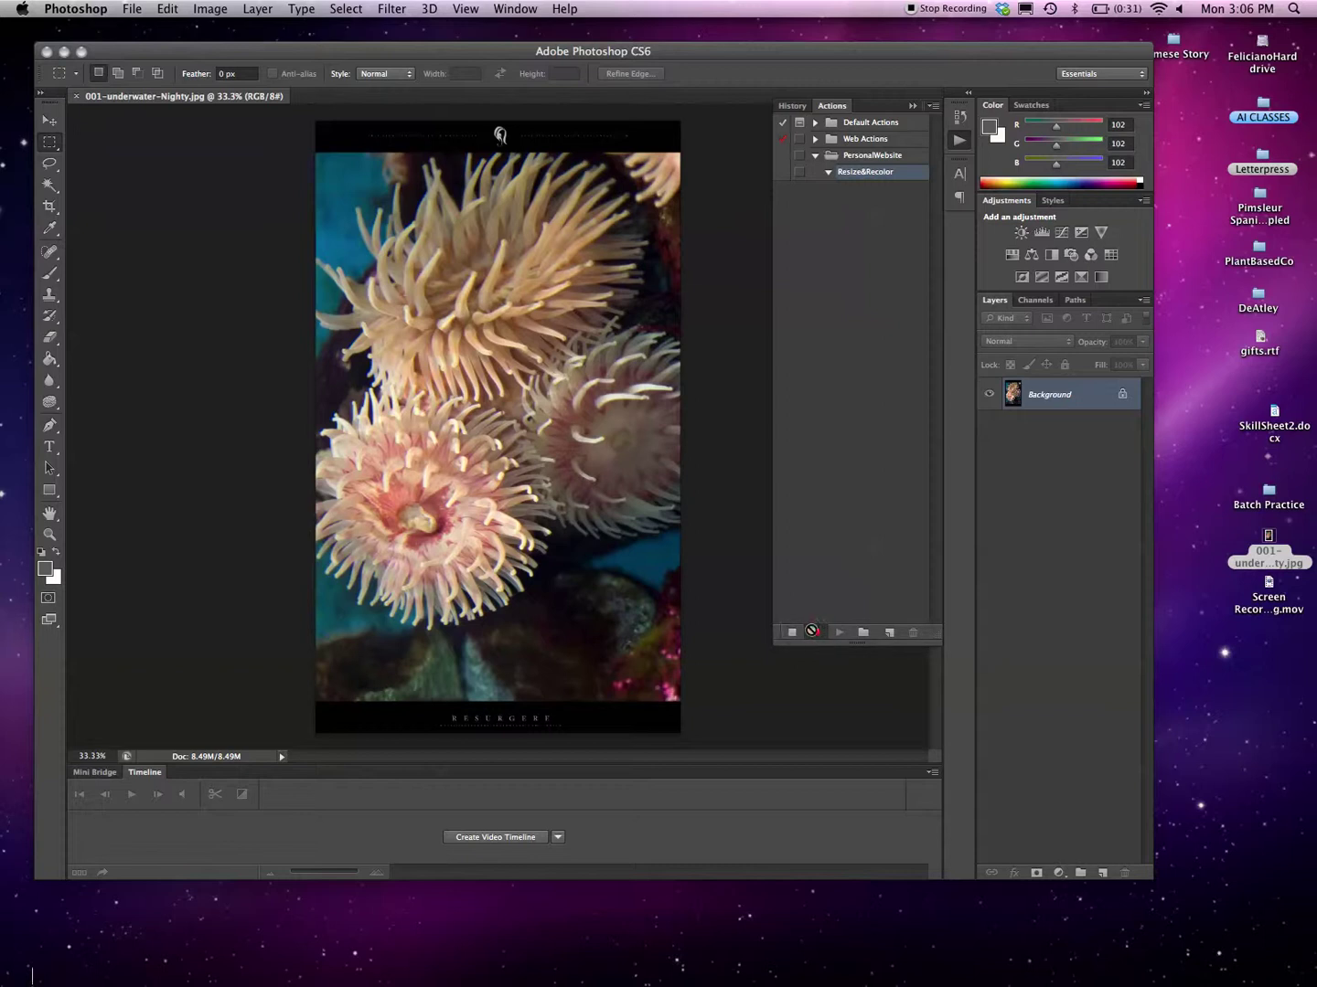
# Step: Record an RGB Color mode change while the image is still RGB
pyautogui.click(811, 631)
pyautogui.click(210, 11)
pyautogui.moveTo(217, 34)
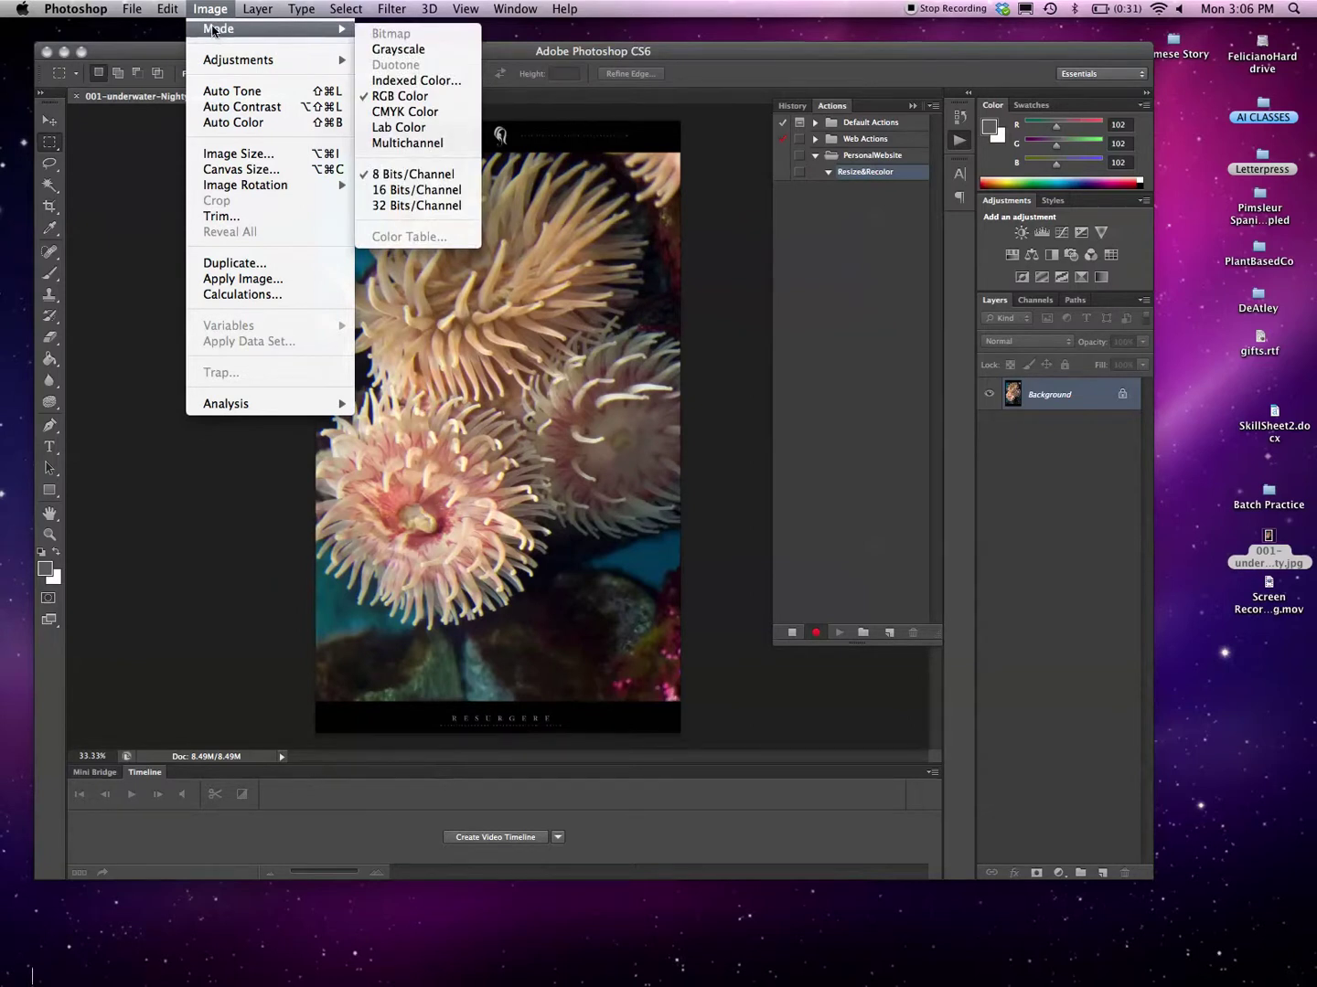
pyautogui.click(402, 97)
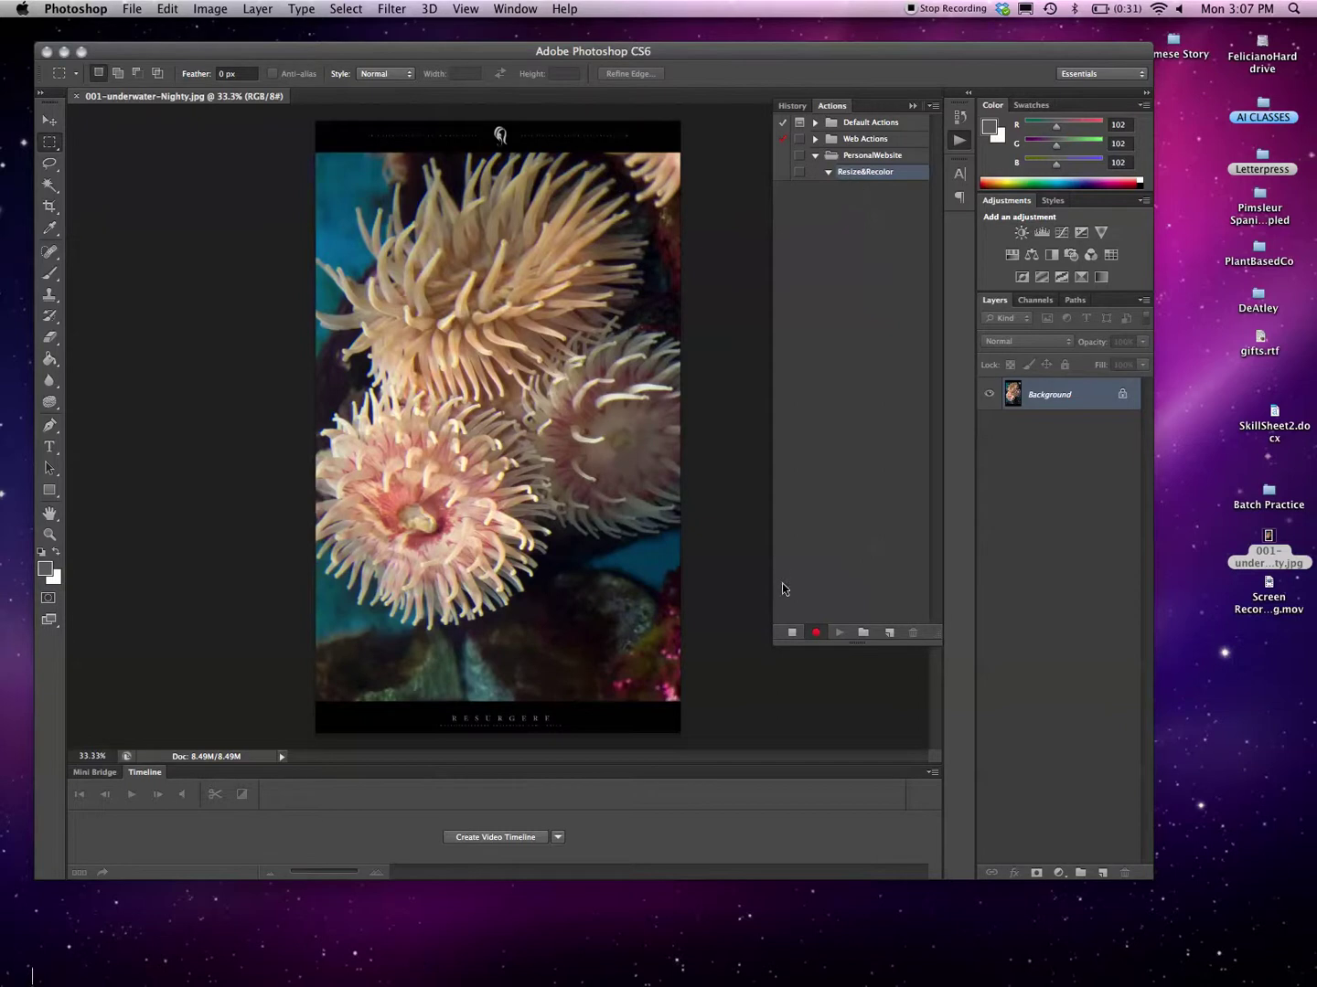
# Step: With recording stopped, convert the image to CMYK Color and accept the warning
pyautogui.click(792, 633)
pyautogui.click(223, 8)
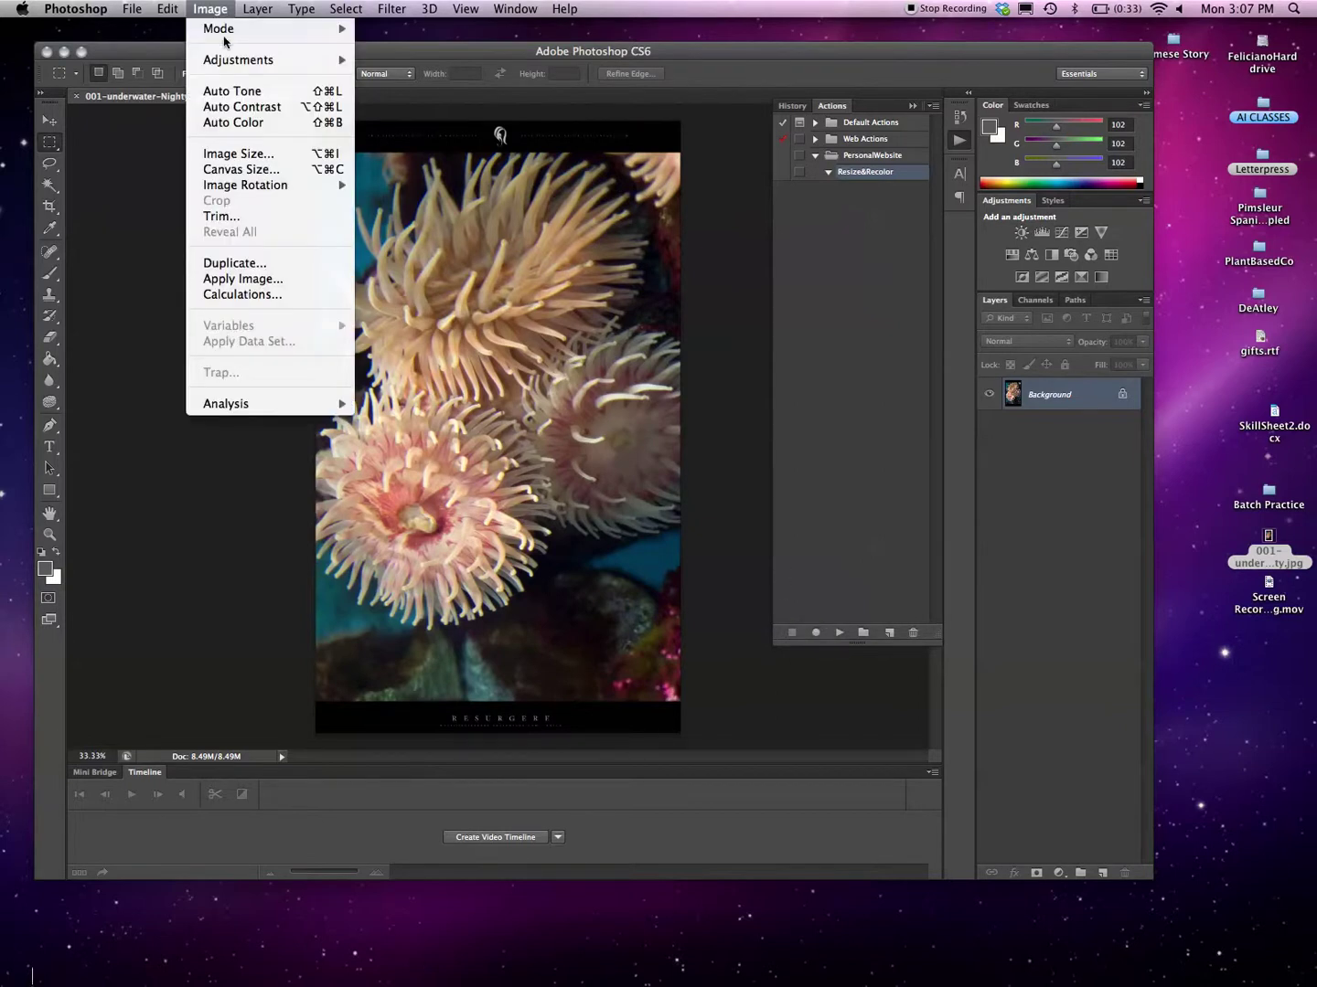
pyautogui.moveTo(224, 36)
pyautogui.click(394, 116)
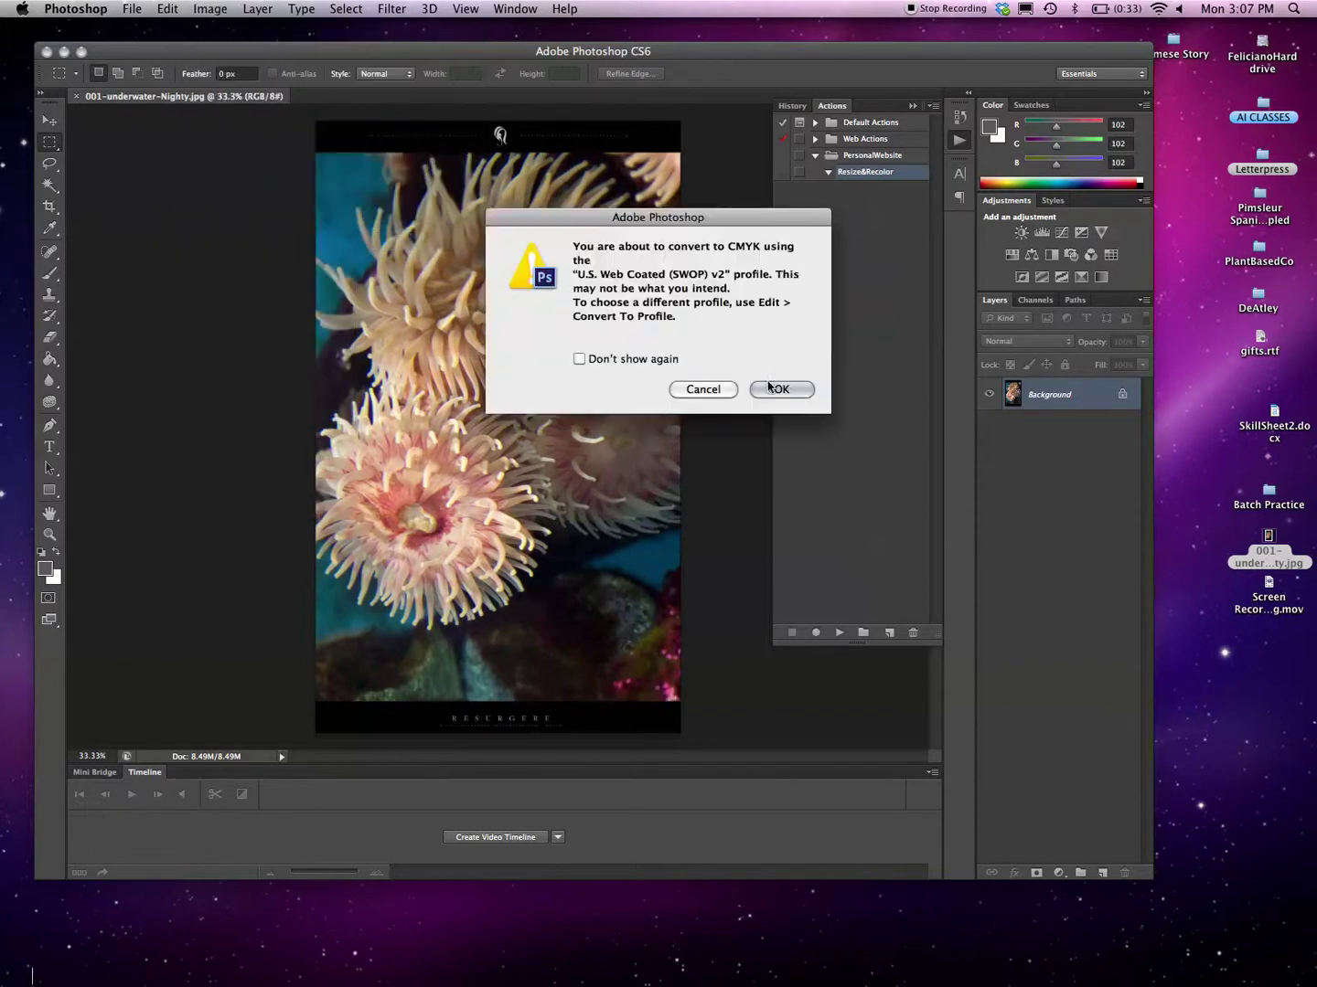
pyautogui.click(772, 388)
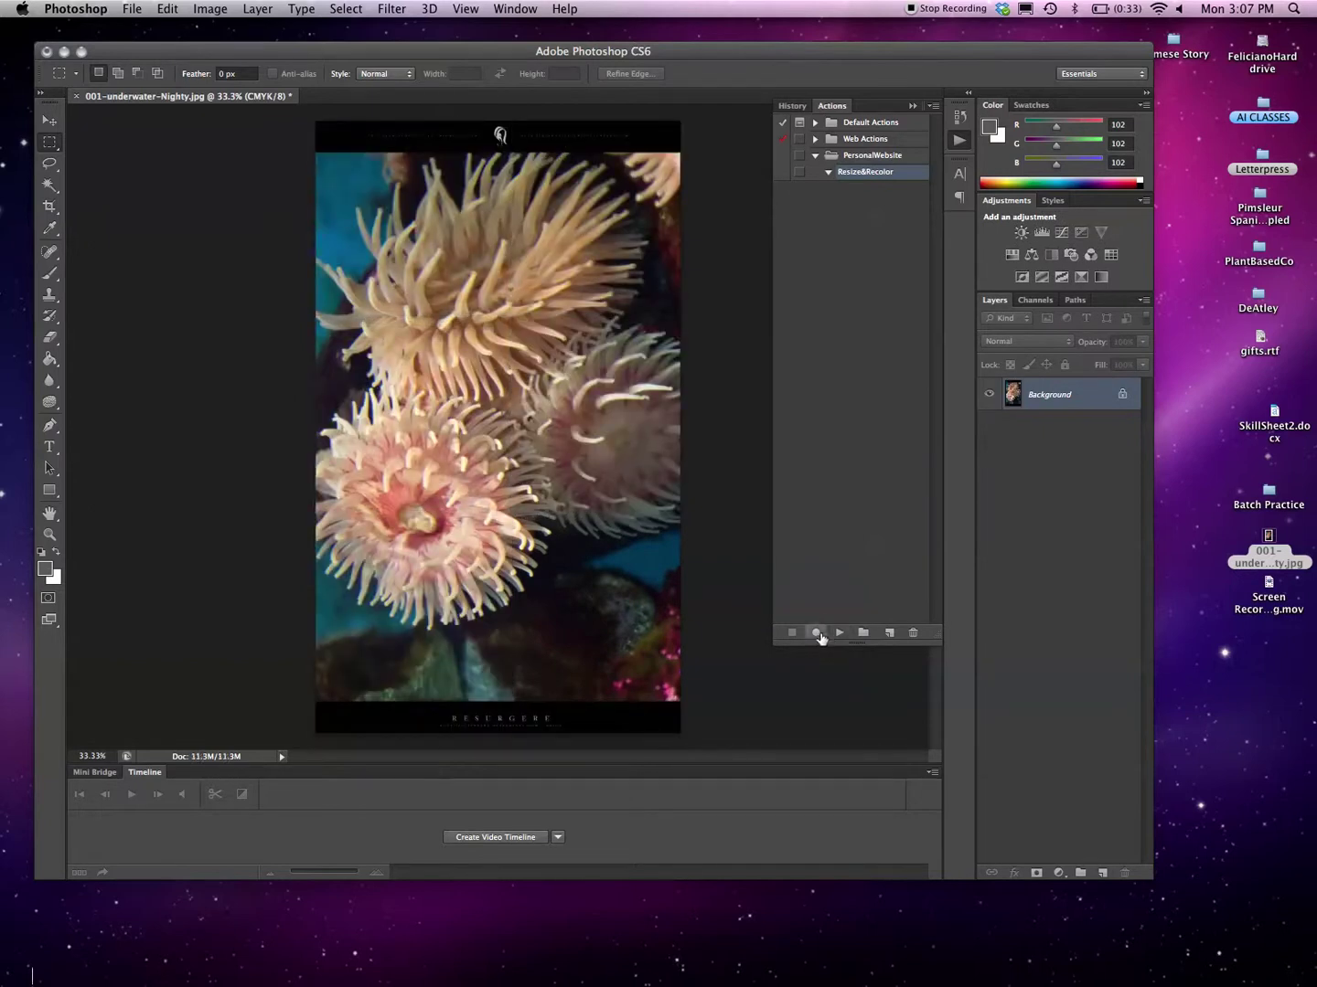
# Step: Resume recording and convert the image back to RGB Color
pyautogui.click(816, 631)
pyautogui.click(211, 8)
pyautogui.moveTo(213, 29)
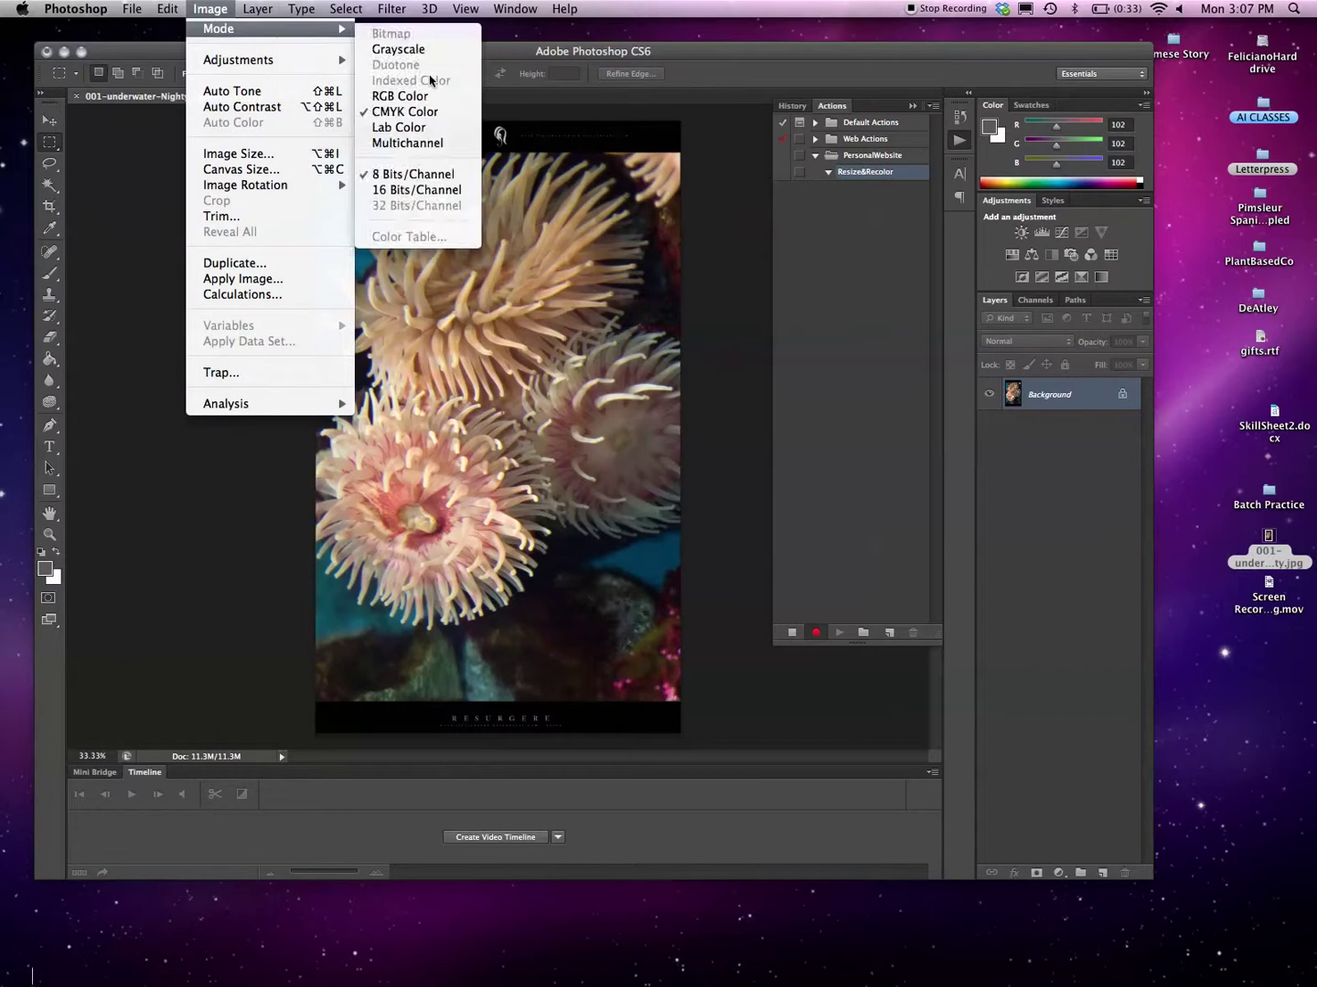
pyautogui.click(431, 94)
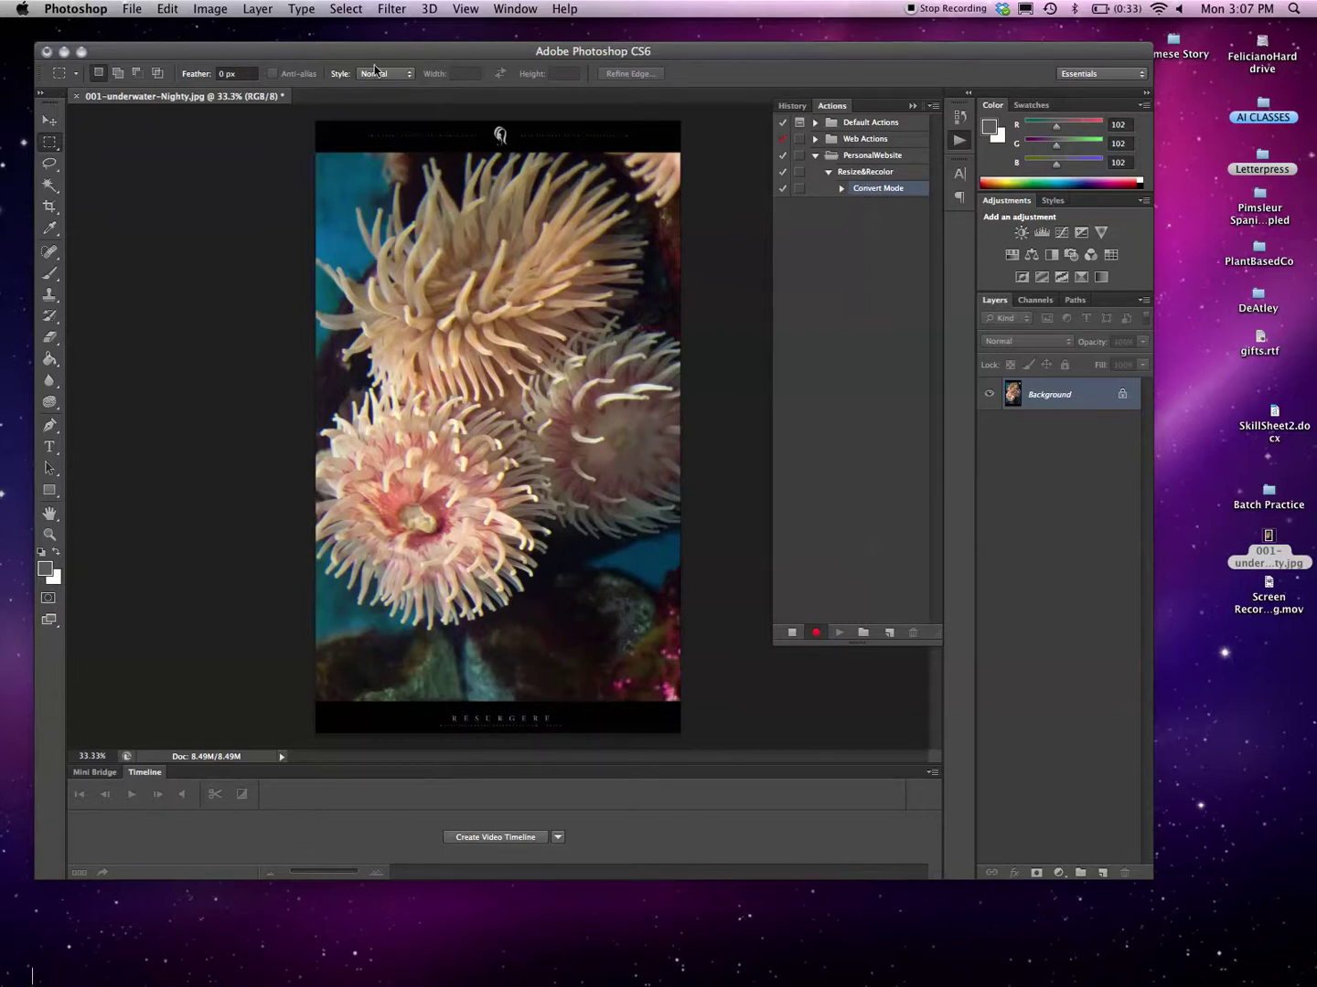
# Step: Set the Image Size resolution to 100 pixels/inch, giving 1847×3097 pixels
pyautogui.click(210, 8)
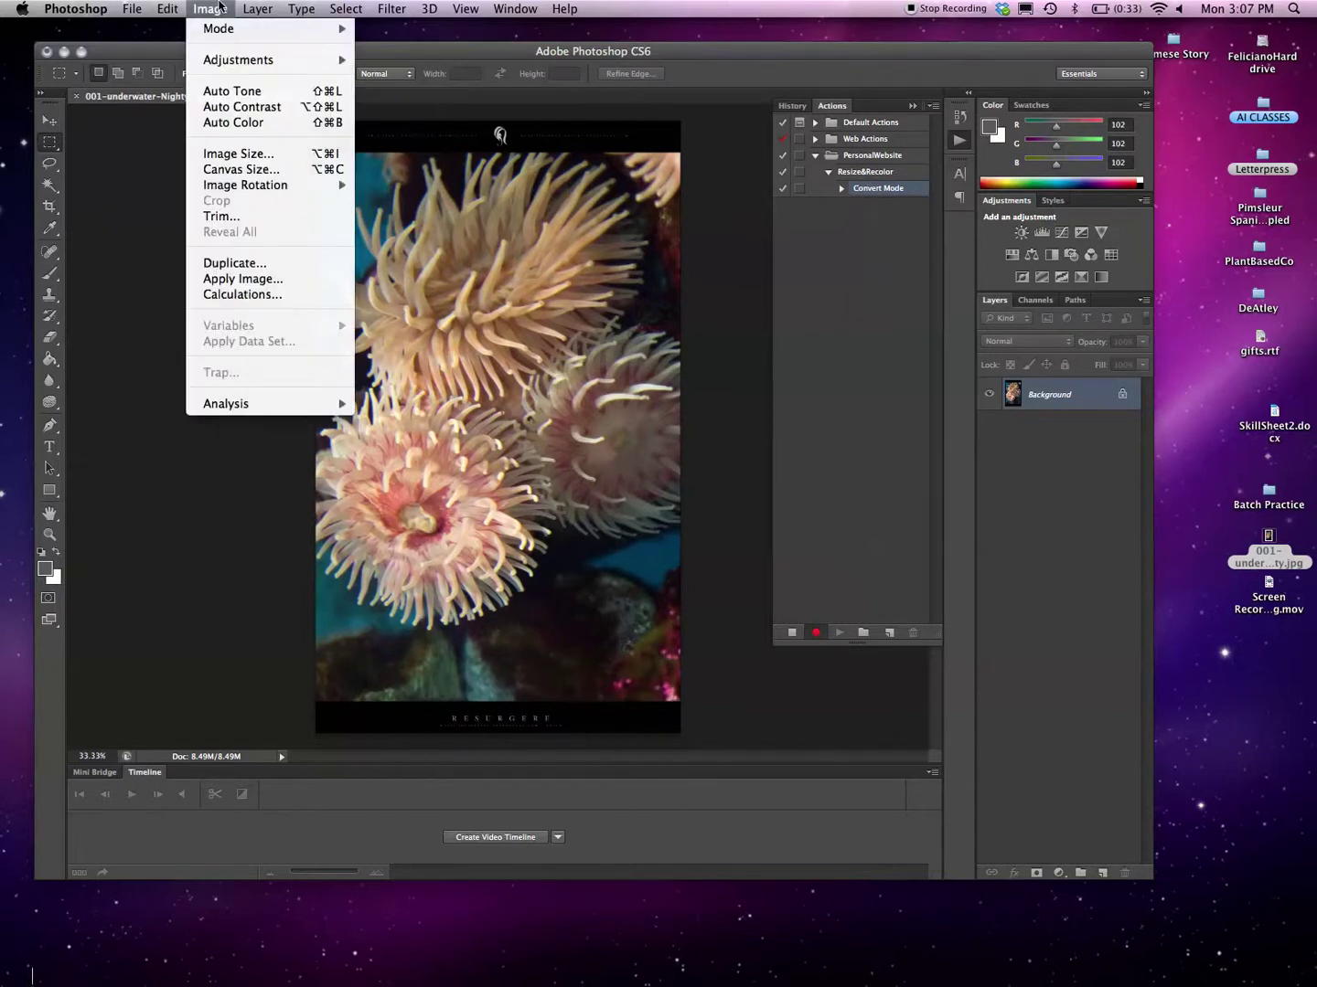
pyautogui.click(265, 154)
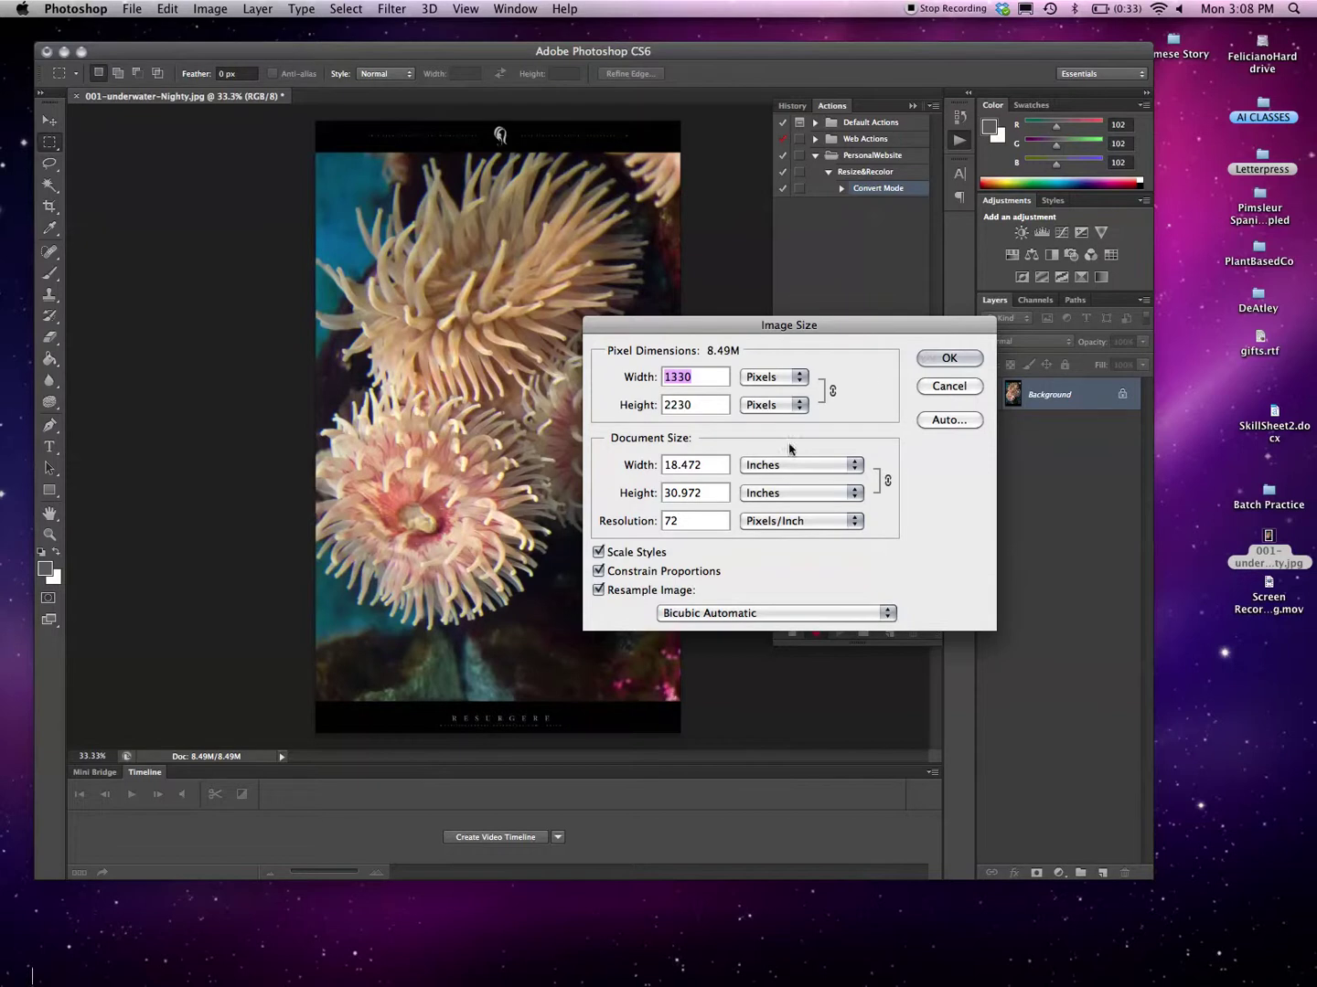
pyautogui.click(675, 519)
pyautogui.press('BackSpace')
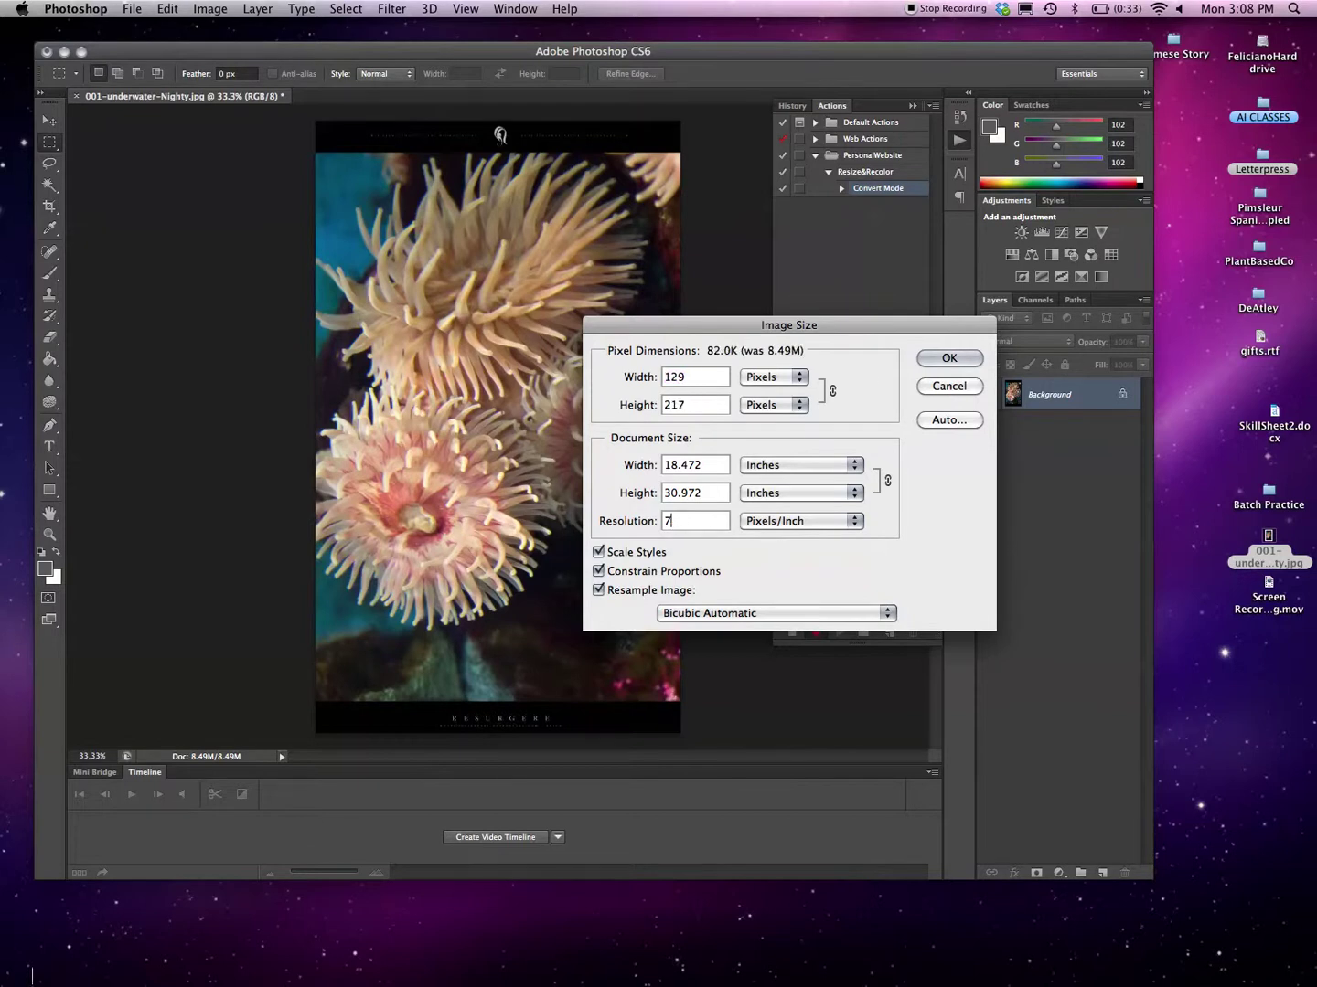
pyautogui.write('0')
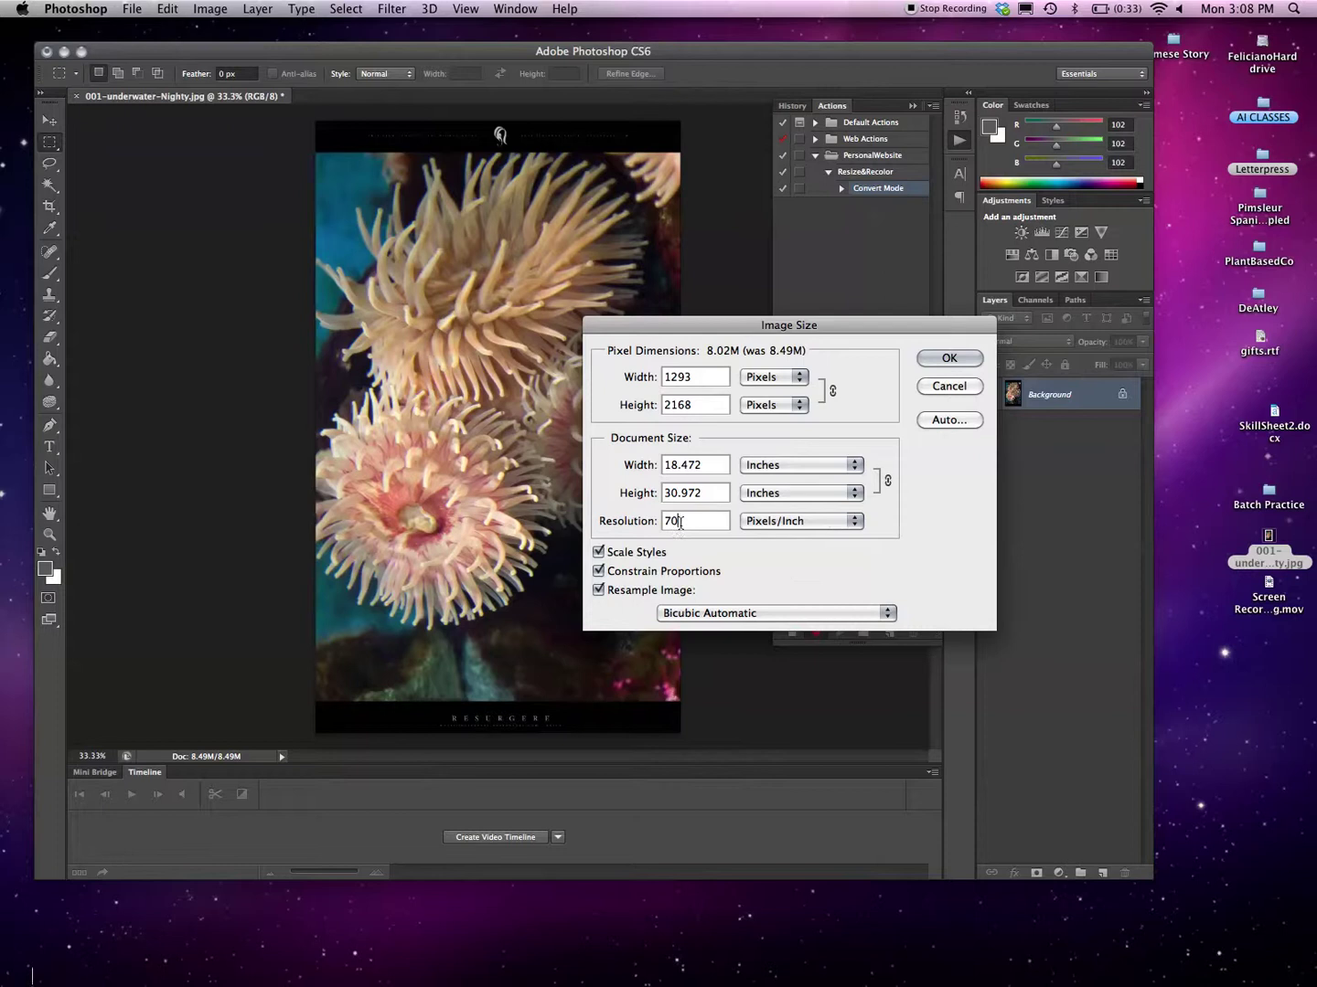
pyautogui.moveTo(686, 521); pyautogui.dragTo(658, 522)
pyautogui.write('100')
pyautogui.click(945, 359)
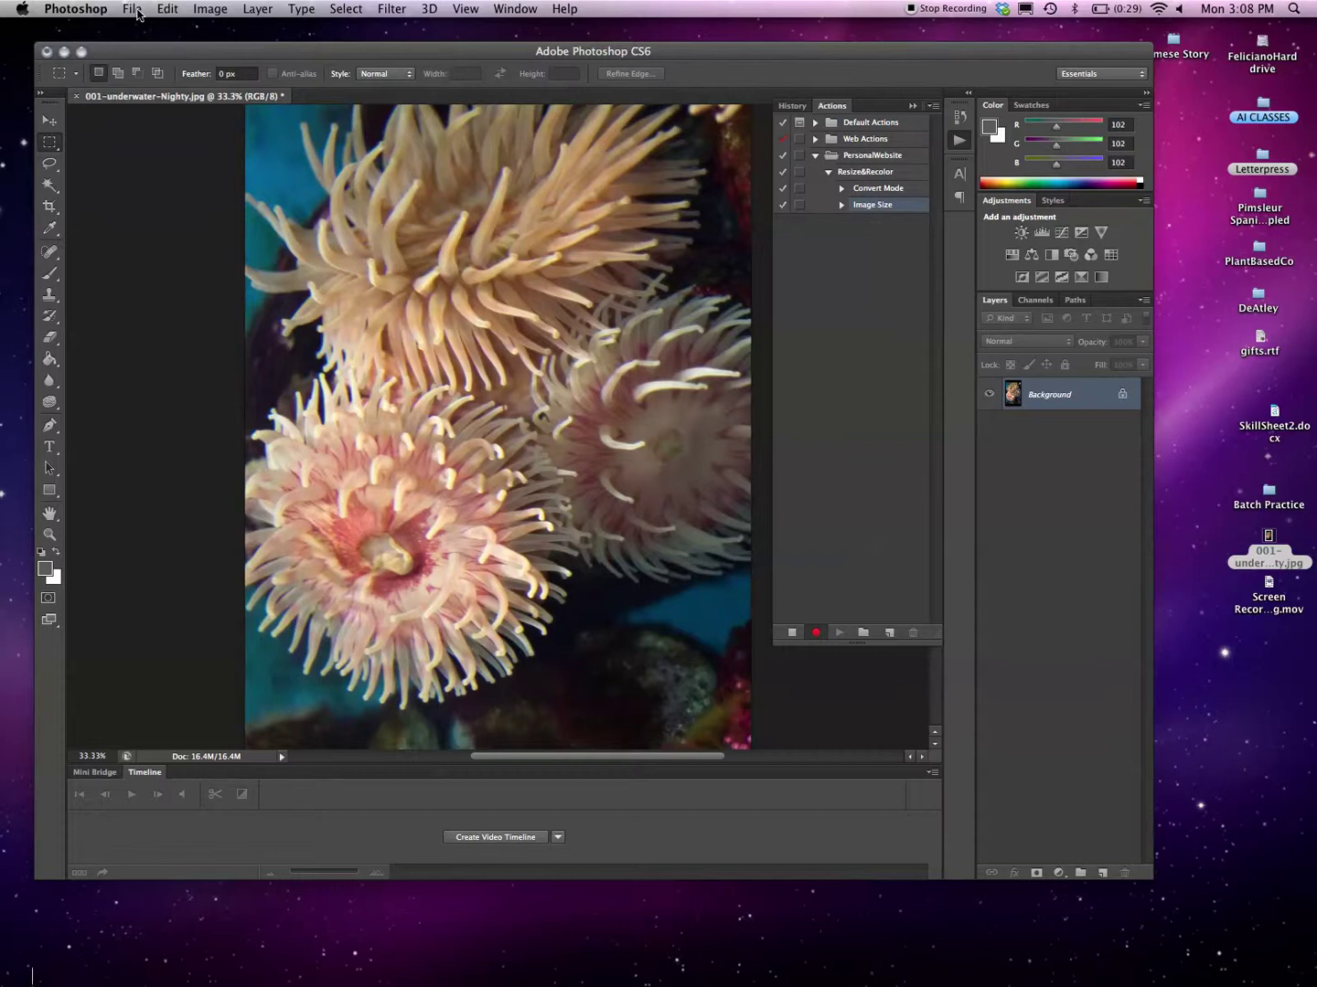
# Step: Apply Filter > Sharpen, then repeat it with Cmd+F
pyautogui.click(402, 11)
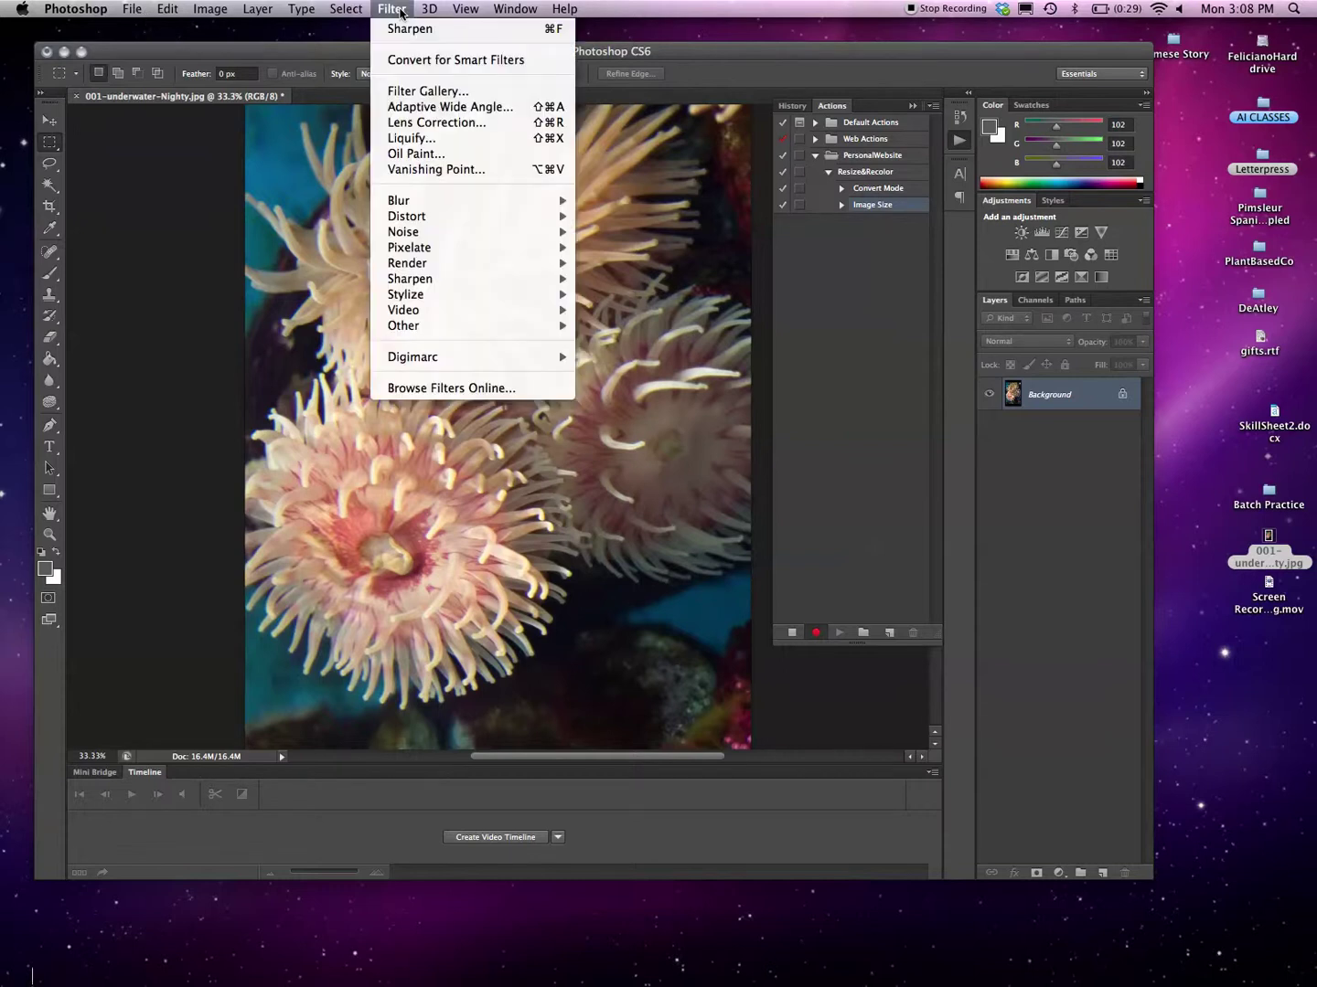
pyautogui.click(408, 29)
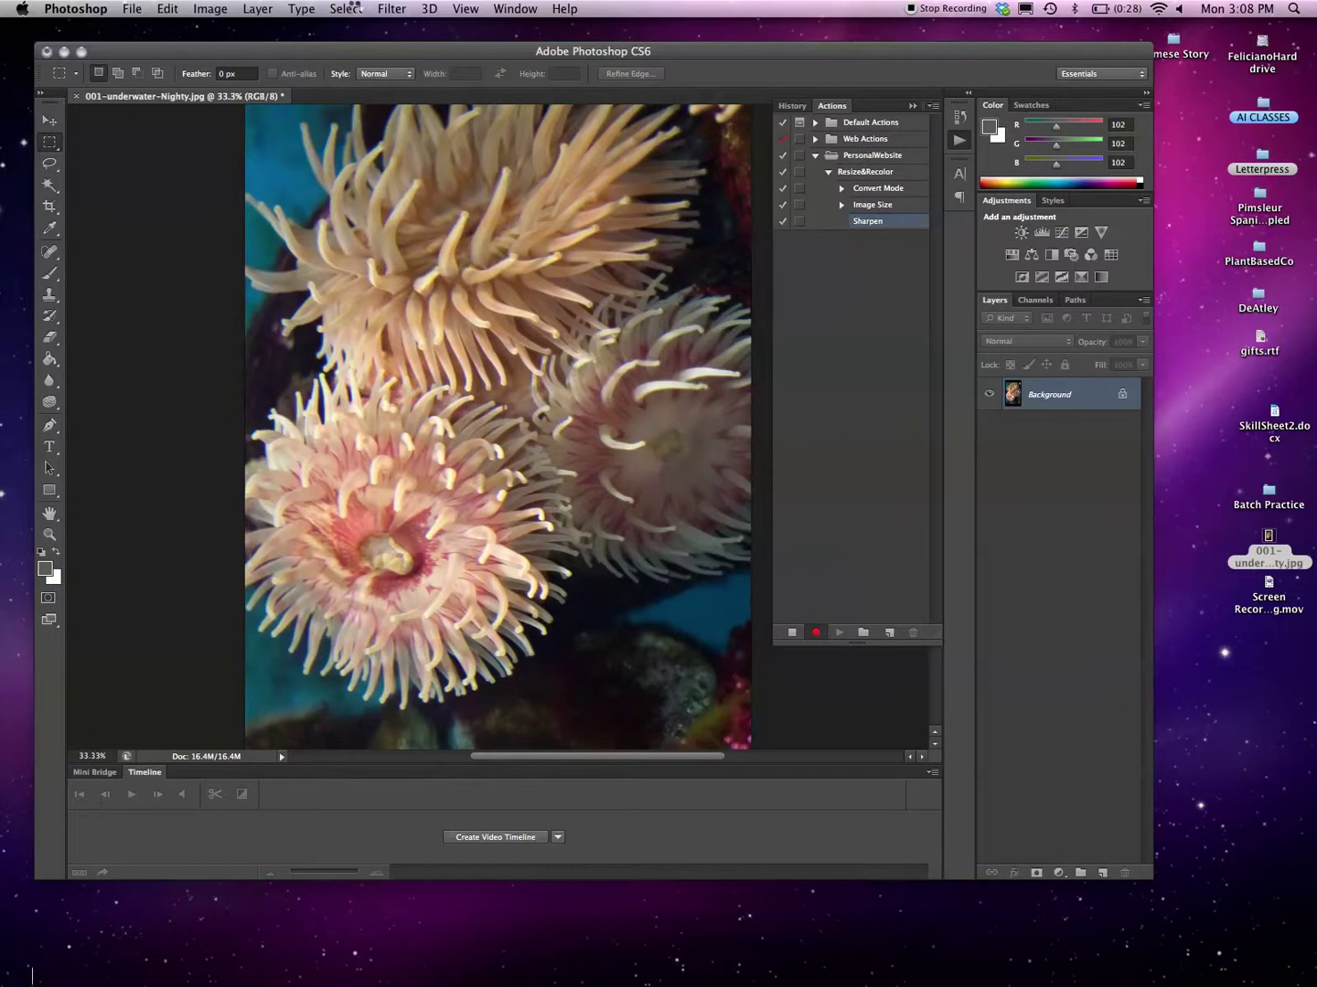
pyautogui.press('super+f')
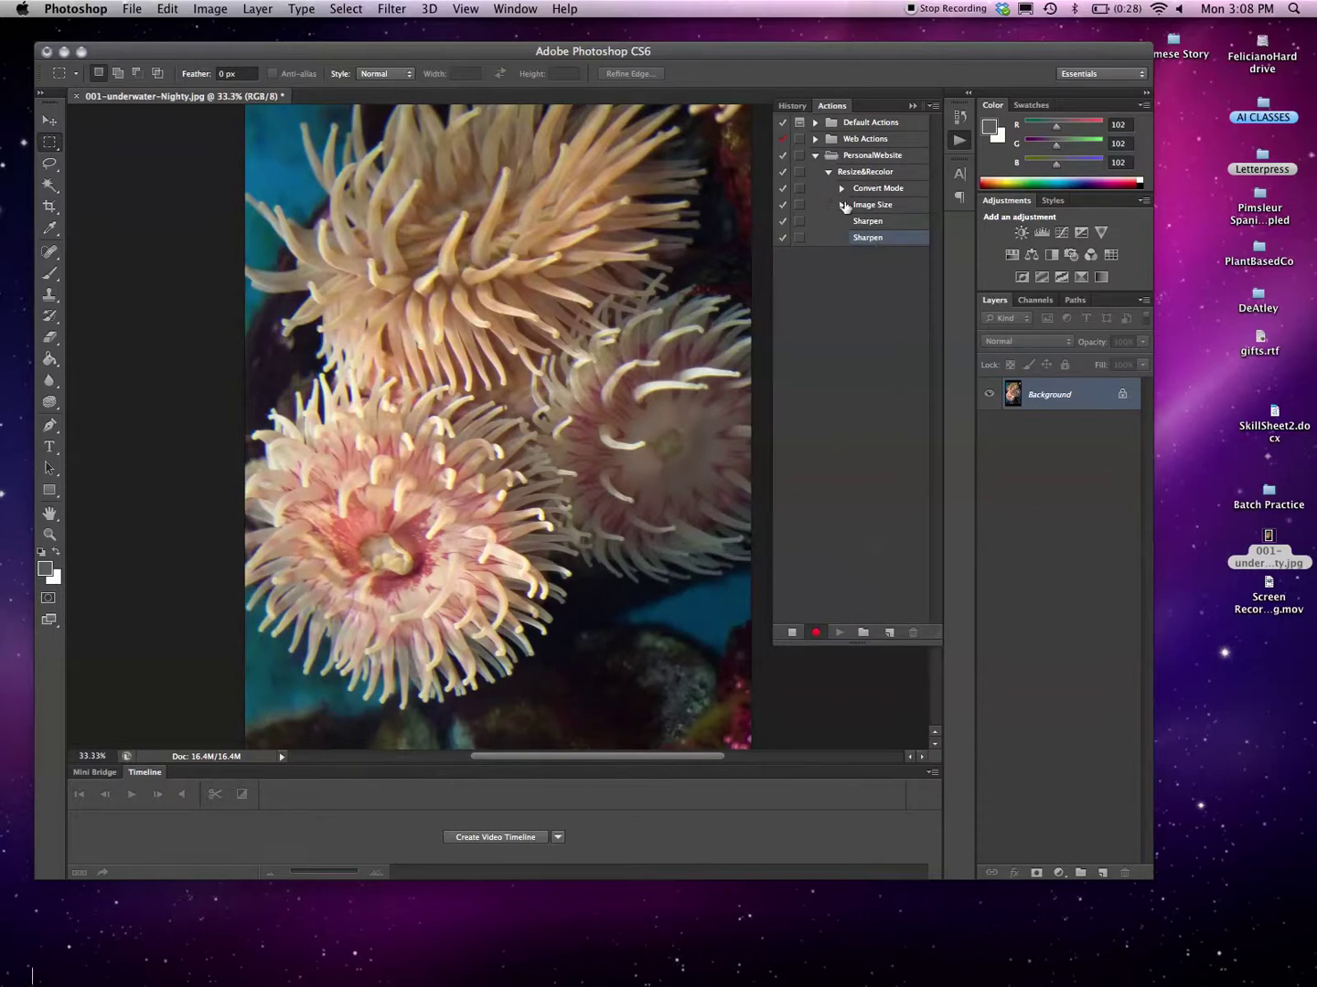
# Step: Use Fit Image with width and height 900 px, then zoom in on the result
pyautogui.click(132, 11)
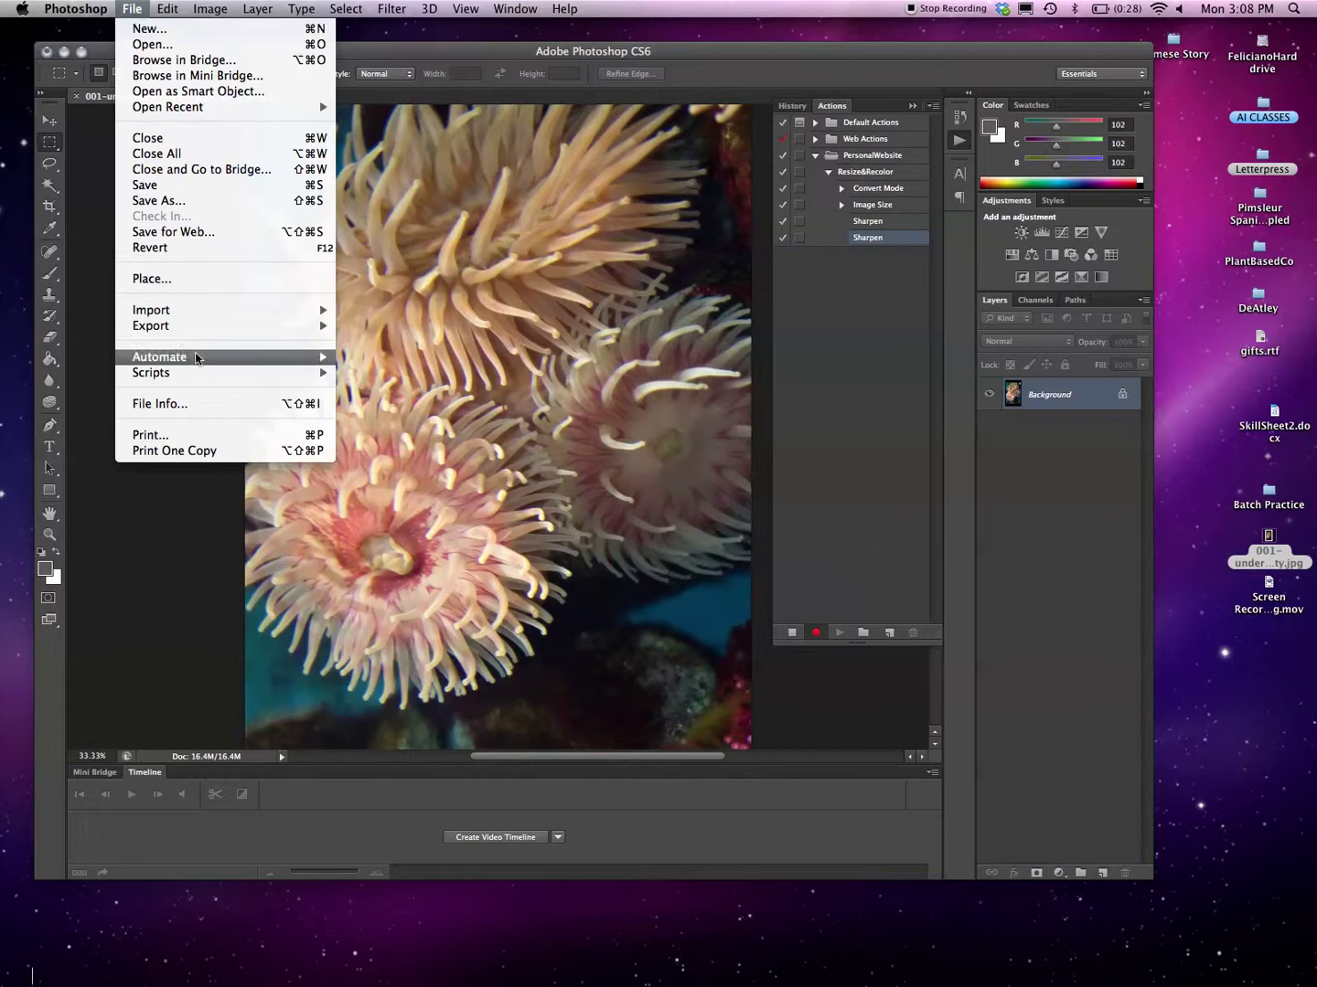
pyautogui.moveTo(197, 359)
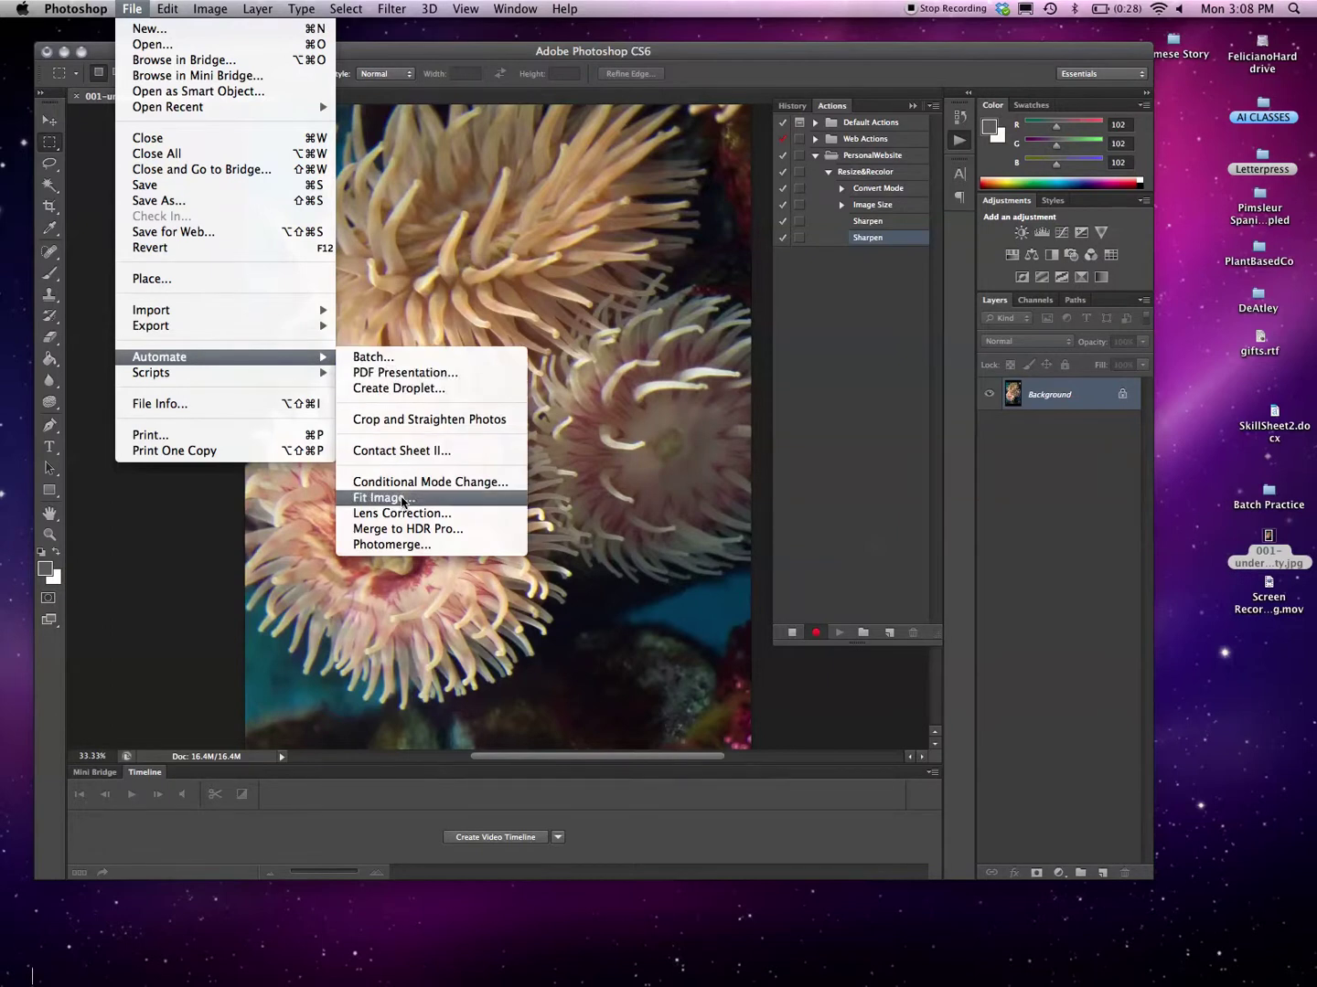
pyautogui.click(402, 499)
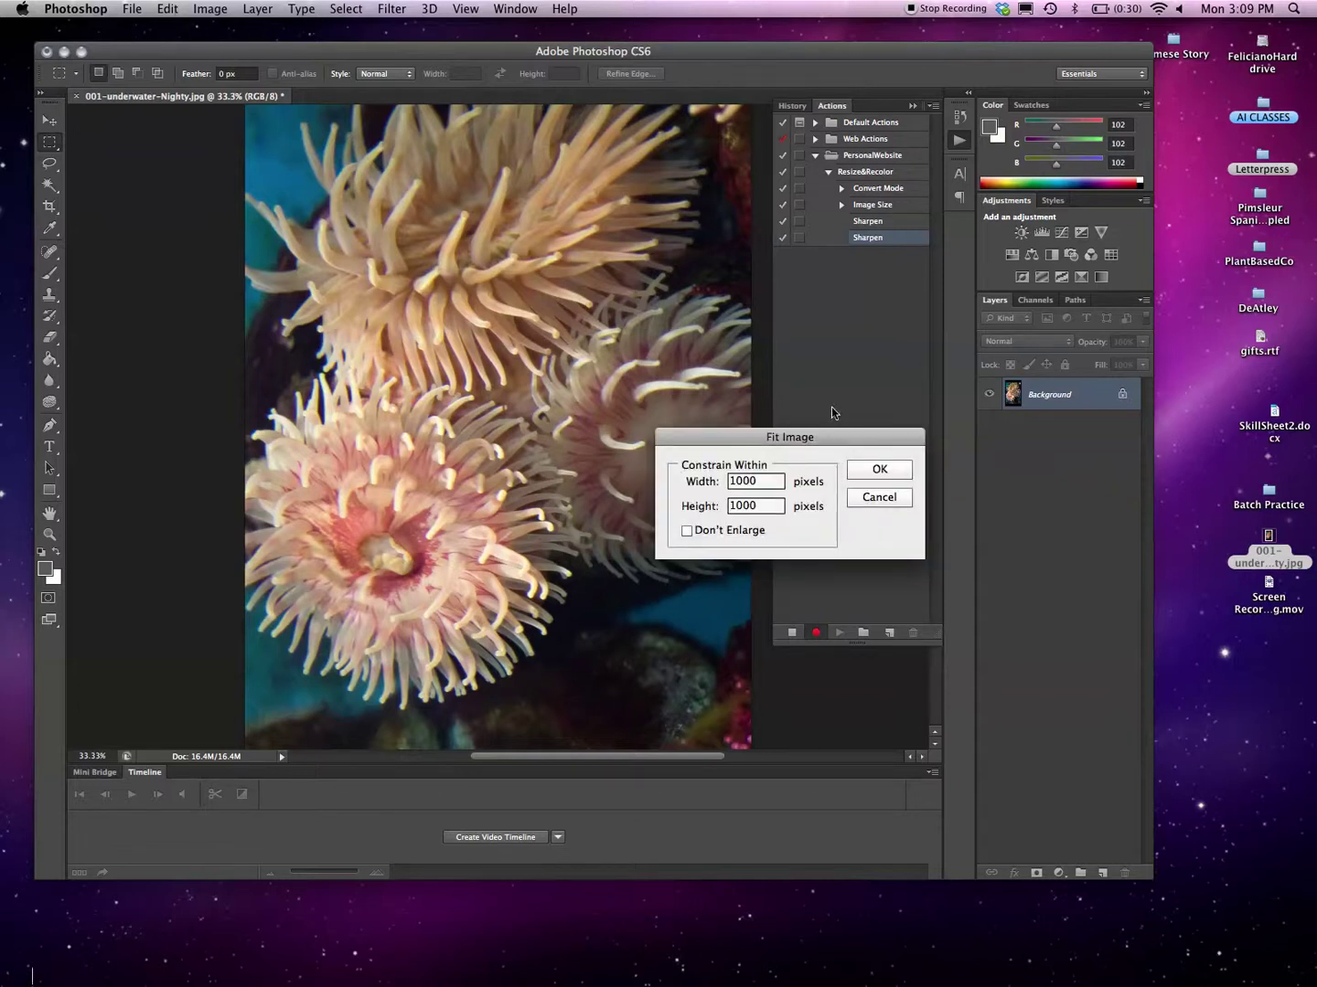
pyautogui.moveTo(831, 439); pyautogui.dragTo(554, 254)
pyautogui.moveTo(498, 297); pyautogui.dragTo(425, 292)
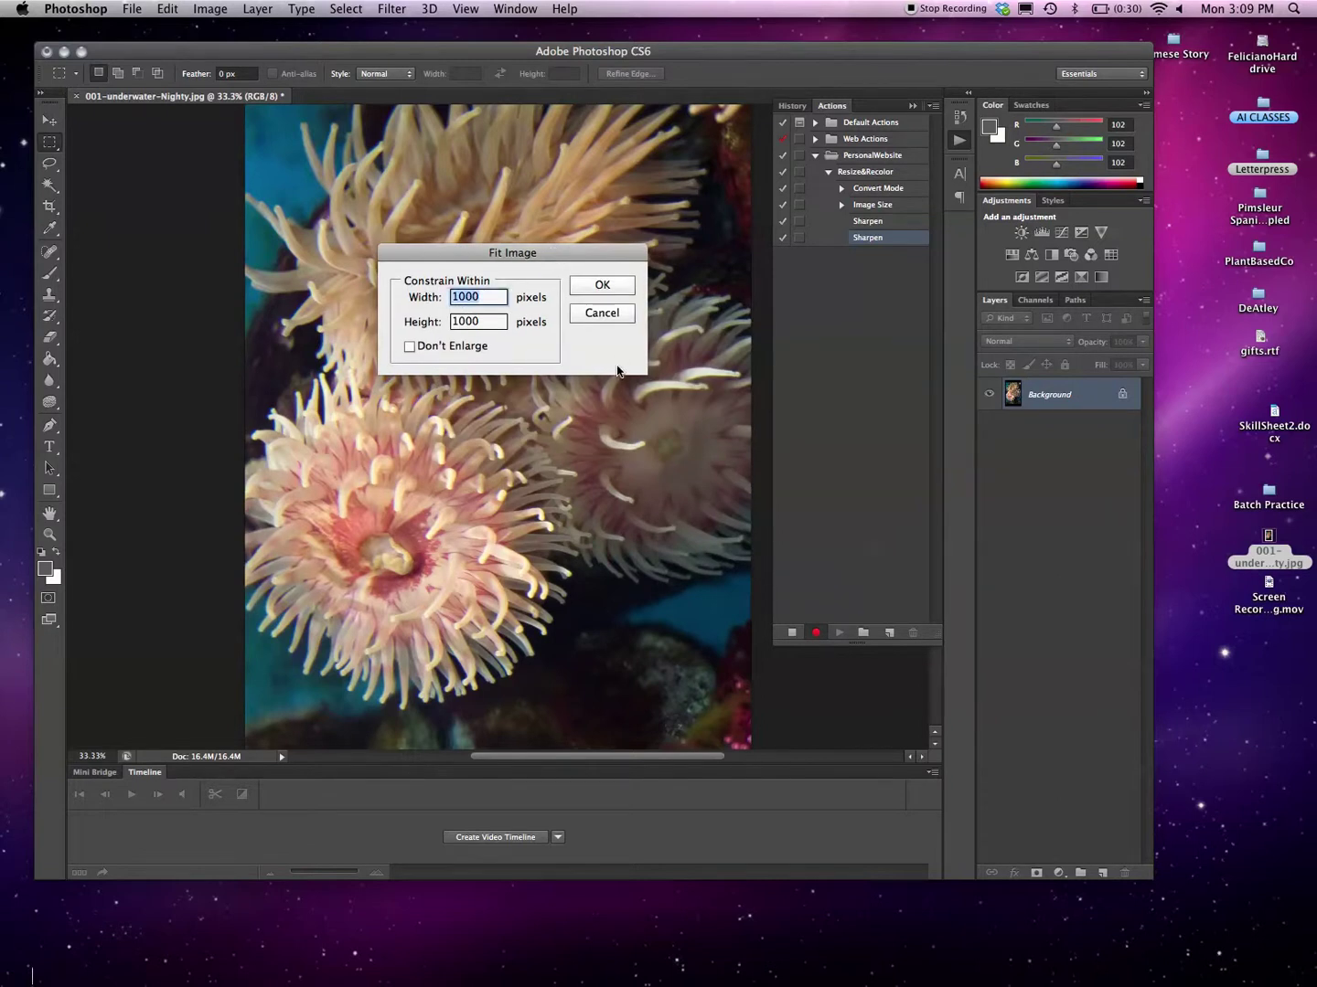
pyautogui.write('900')
pyautogui.click(491, 331)
pyautogui.moveTo(491, 331); pyautogui.dragTo(407, 329)
pyautogui.write('900')
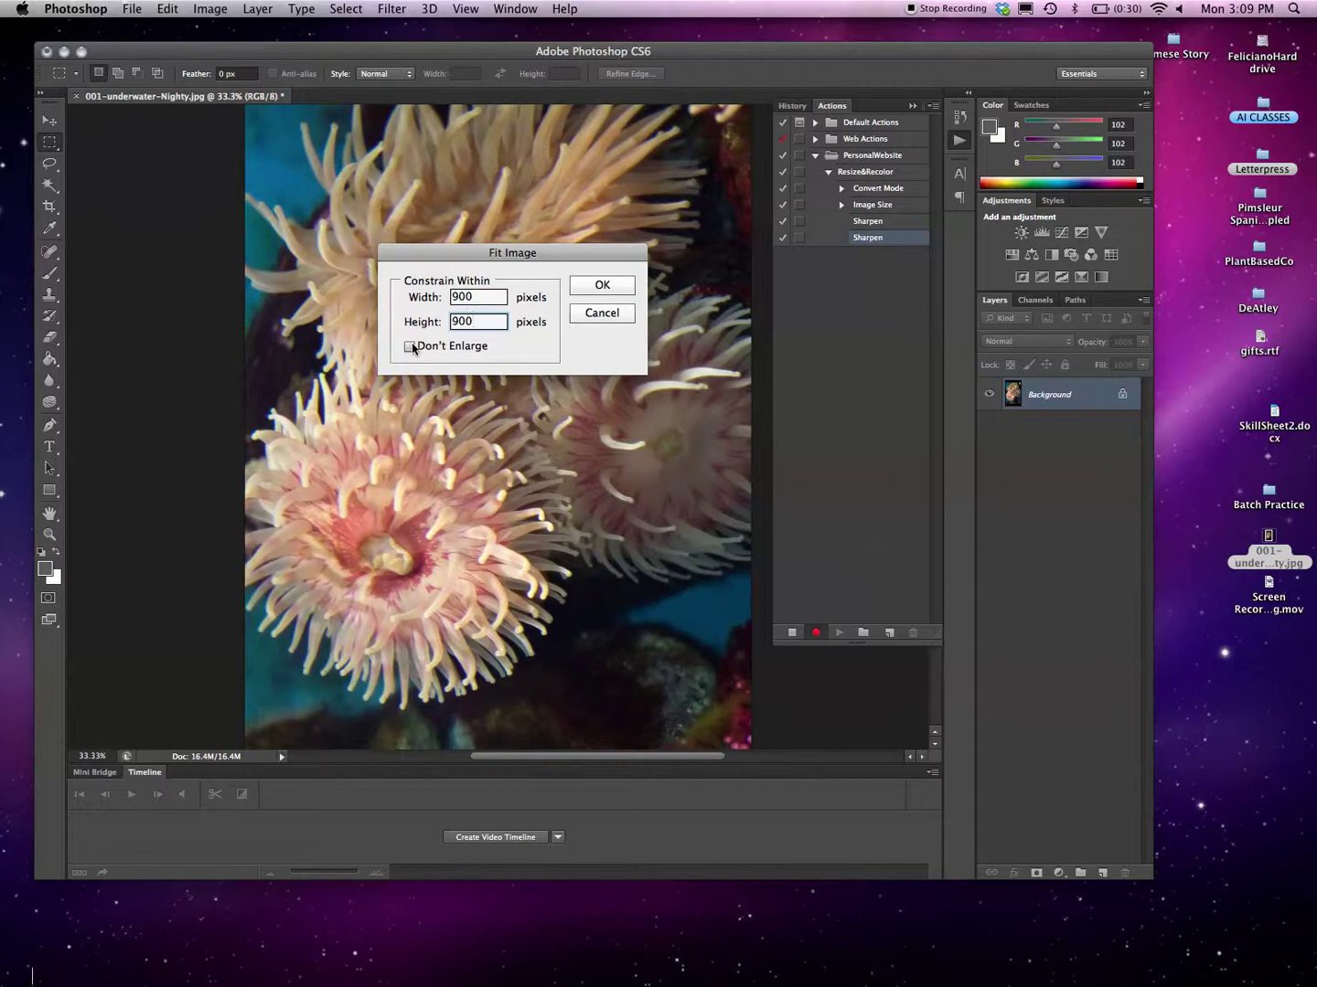
pyautogui.click(611, 283)
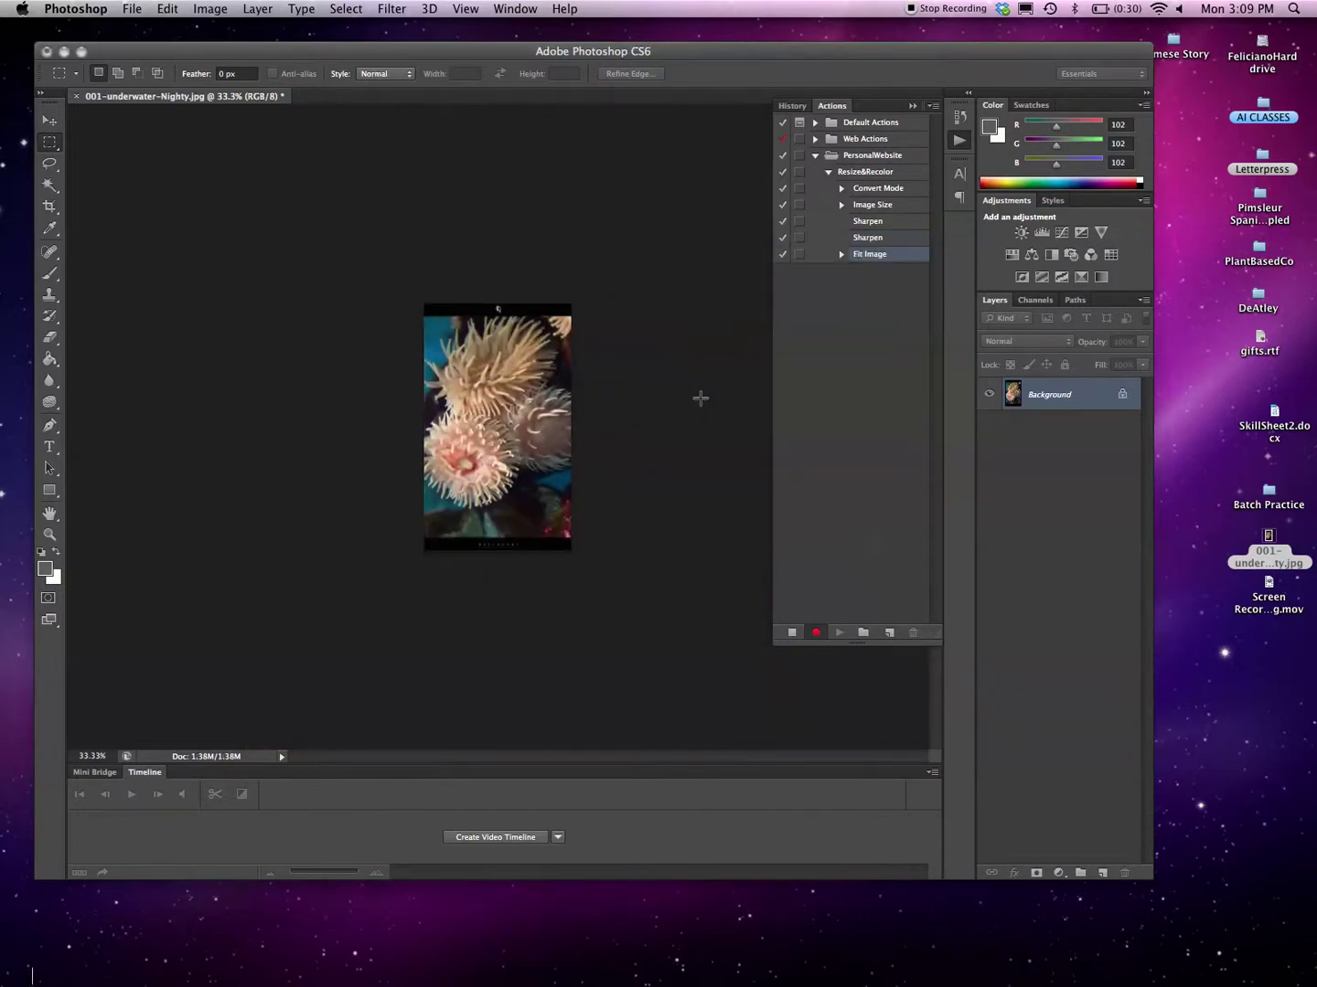
pyautogui.press('super+equal')
pyautogui.press('super+equal')
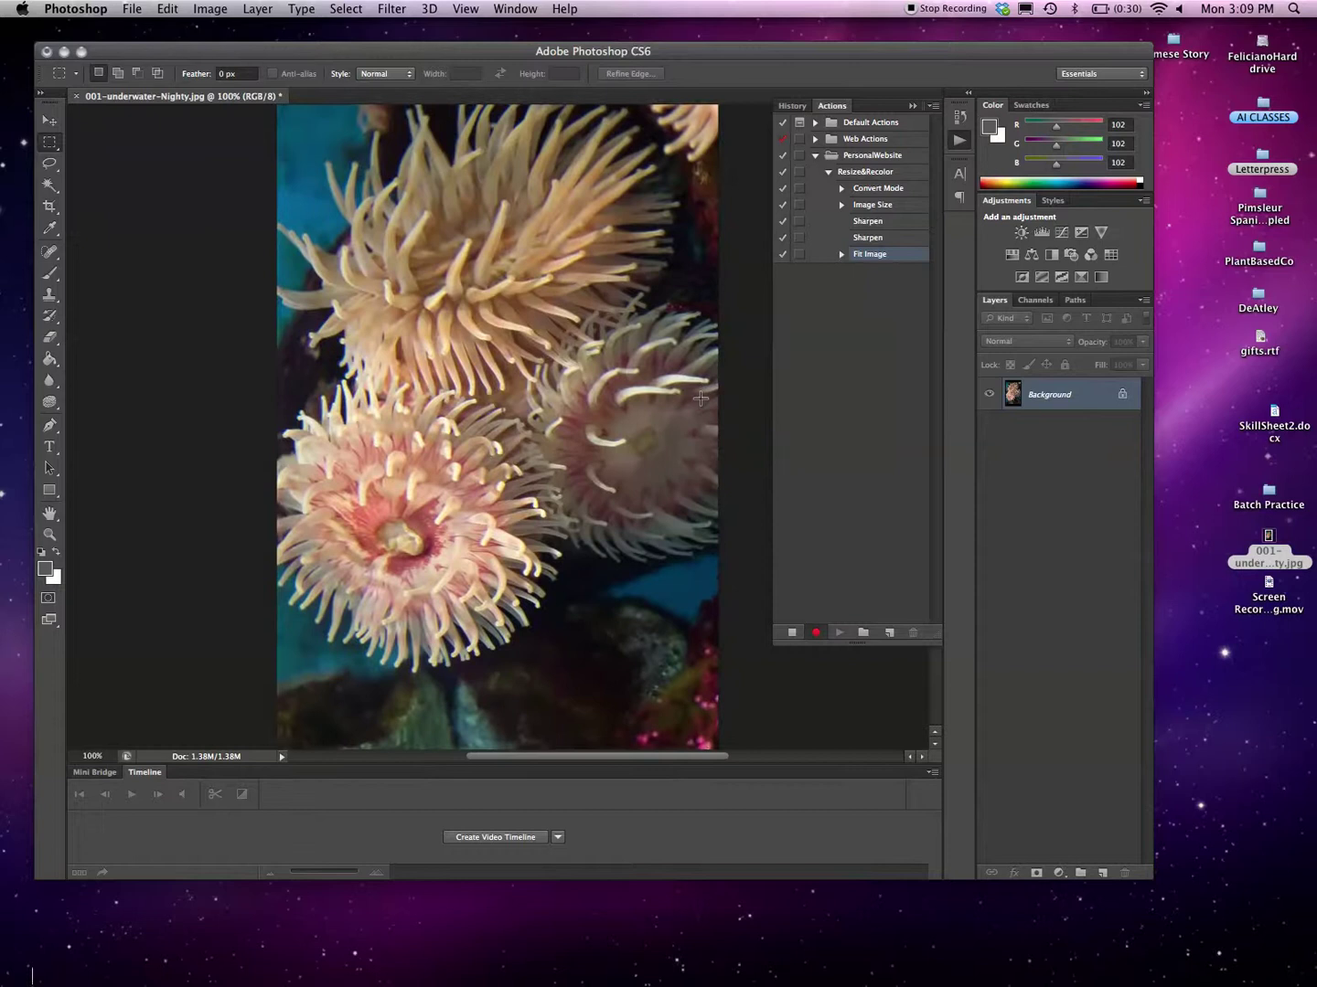
pyautogui.scroll(-5, 591, 294)
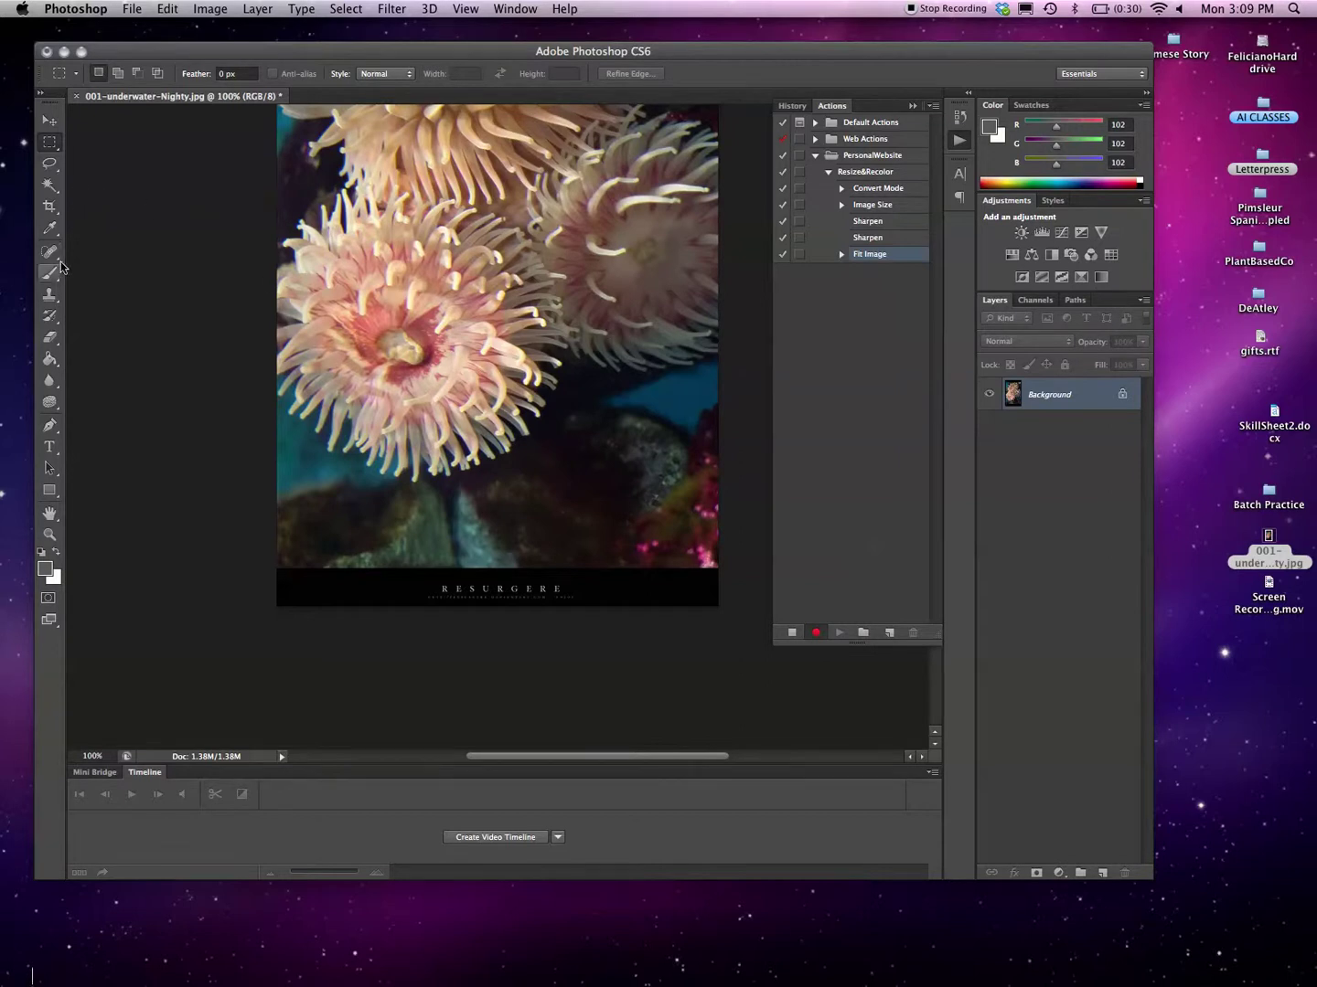
# Step: Choose the Type tool and click on the photo to place text
pyautogui.click(50, 447)
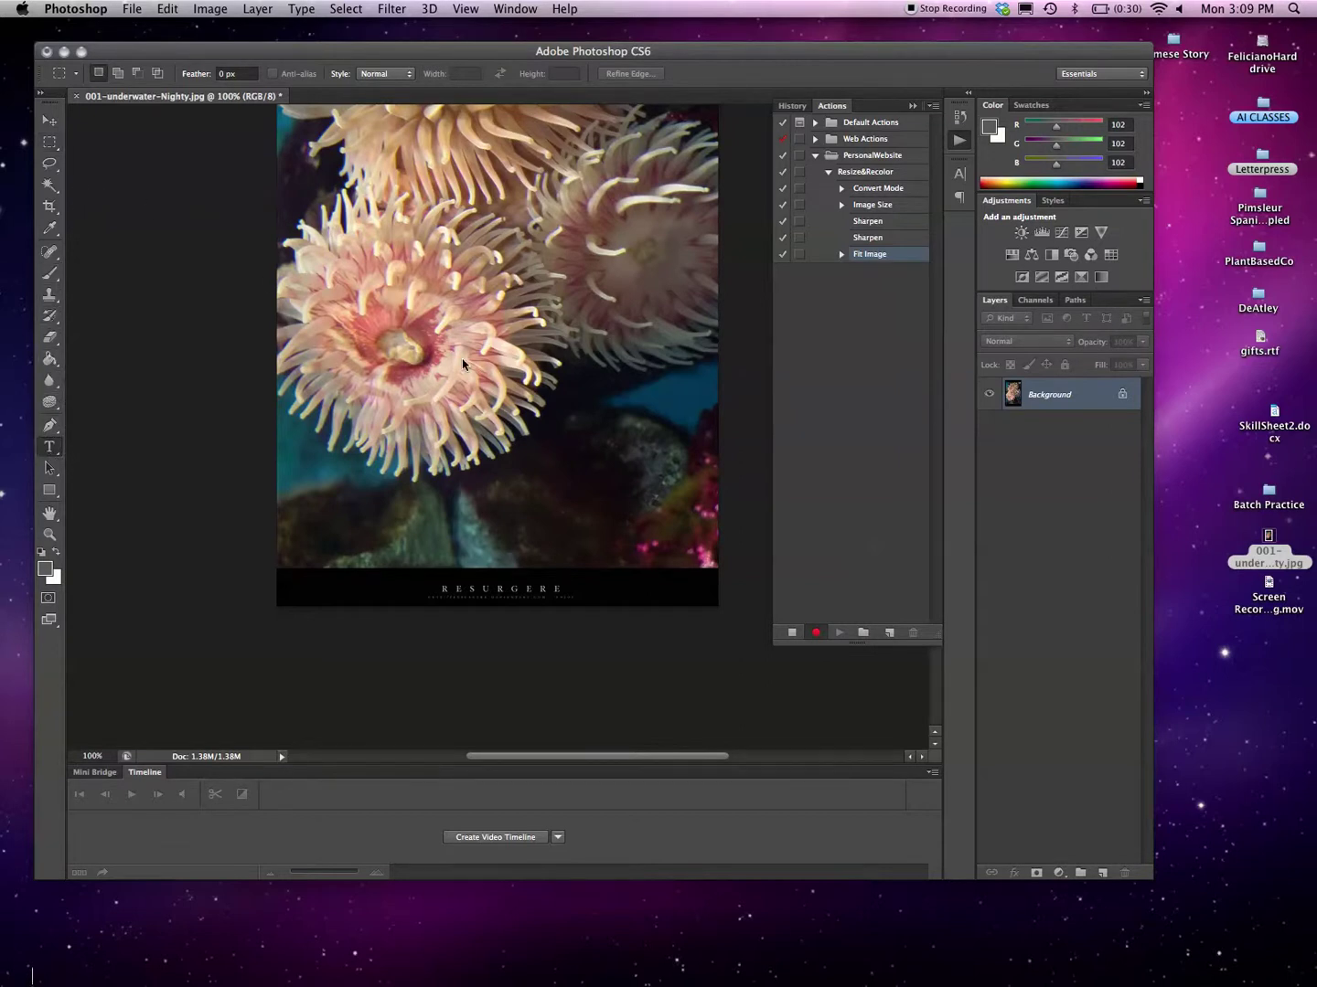
pyautogui.click(535, 357)
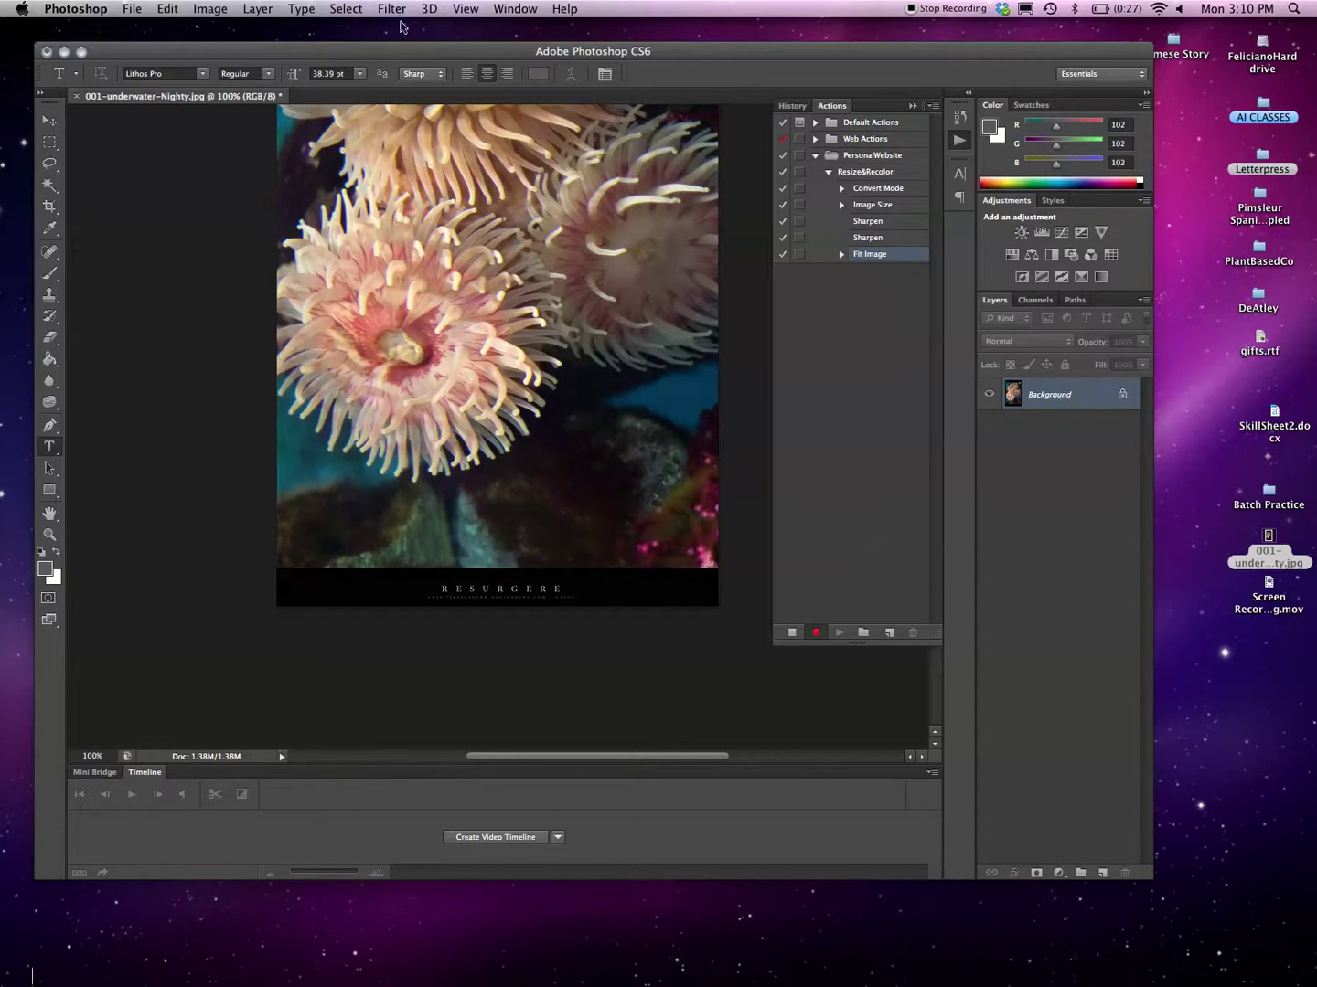
# Step: Set the text colour to white in the Color Picker
pyautogui.click(541, 74)
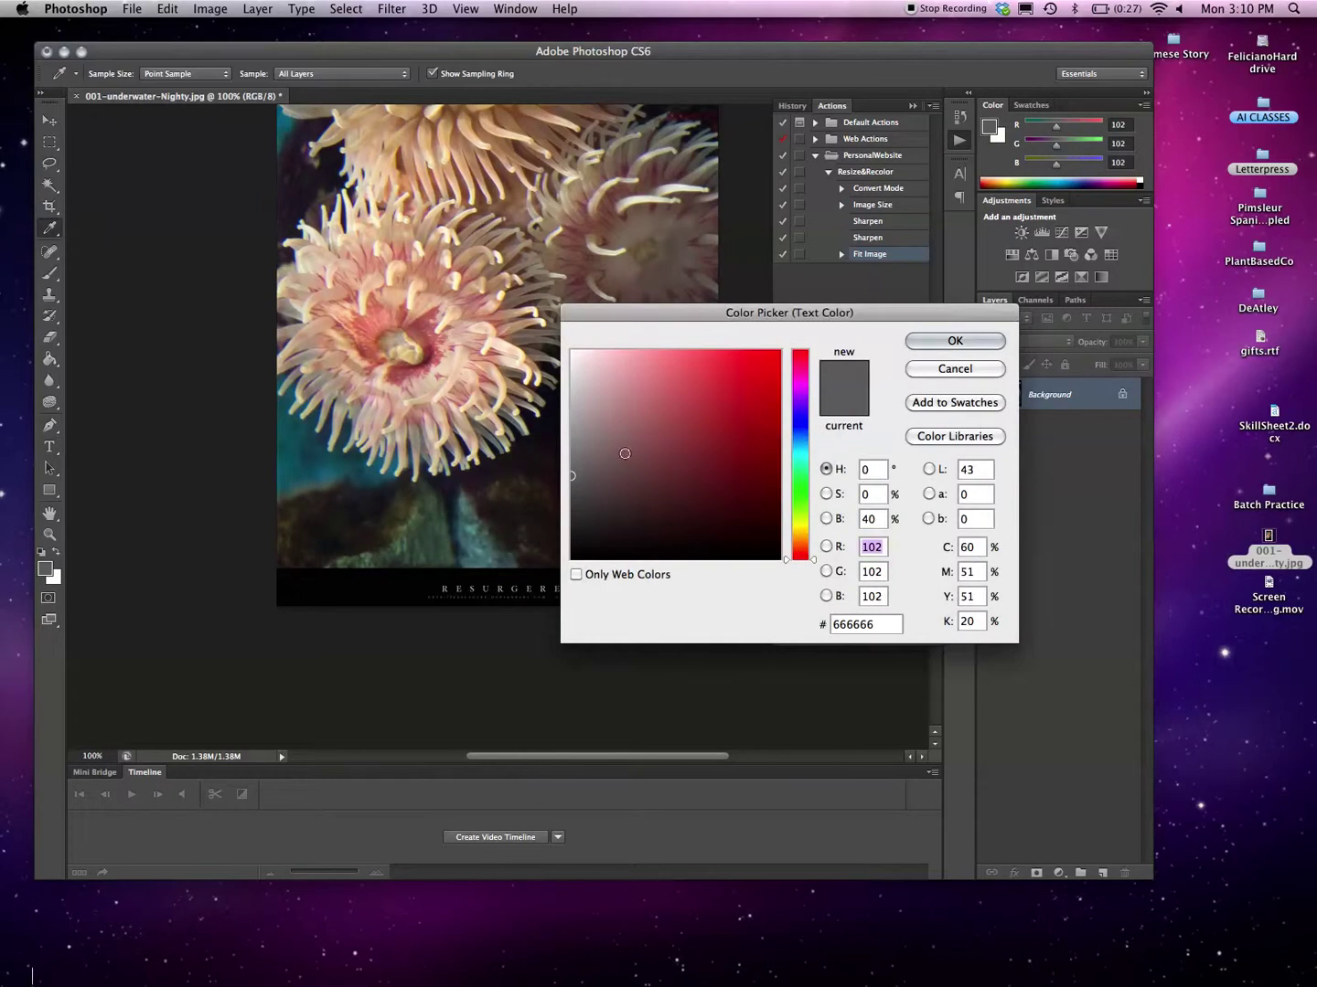
pyautogui.moveTo(625, 454); pyautogui.dragTo(561, 359)
pyautogui.click(946, 343)
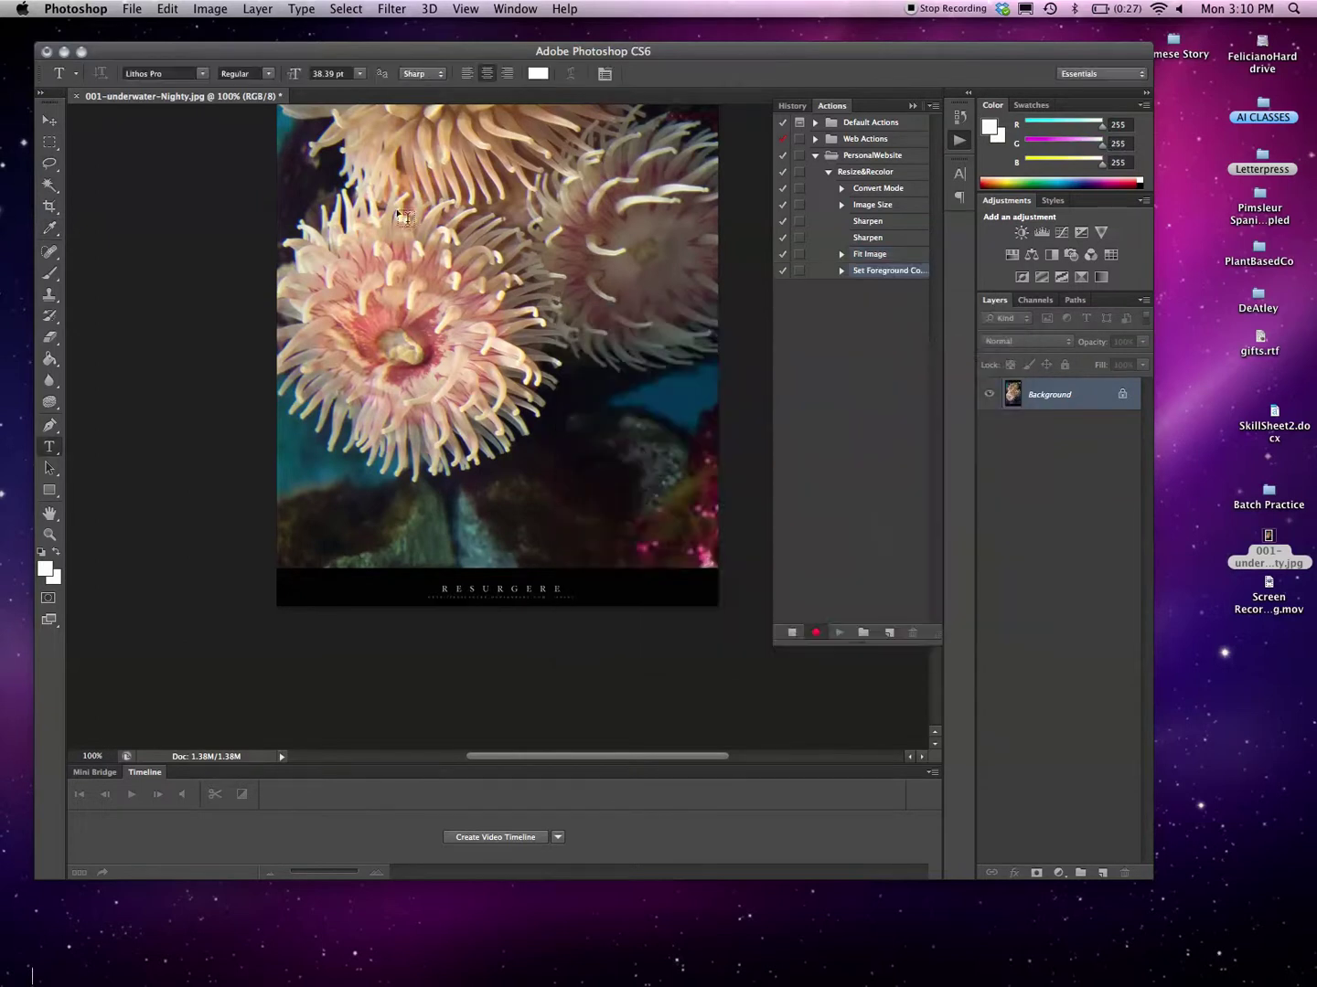
# Step: Choose Lucida Bright, type the photographer's name near the bottom, and select it all
pyautogui.click(202, 73)
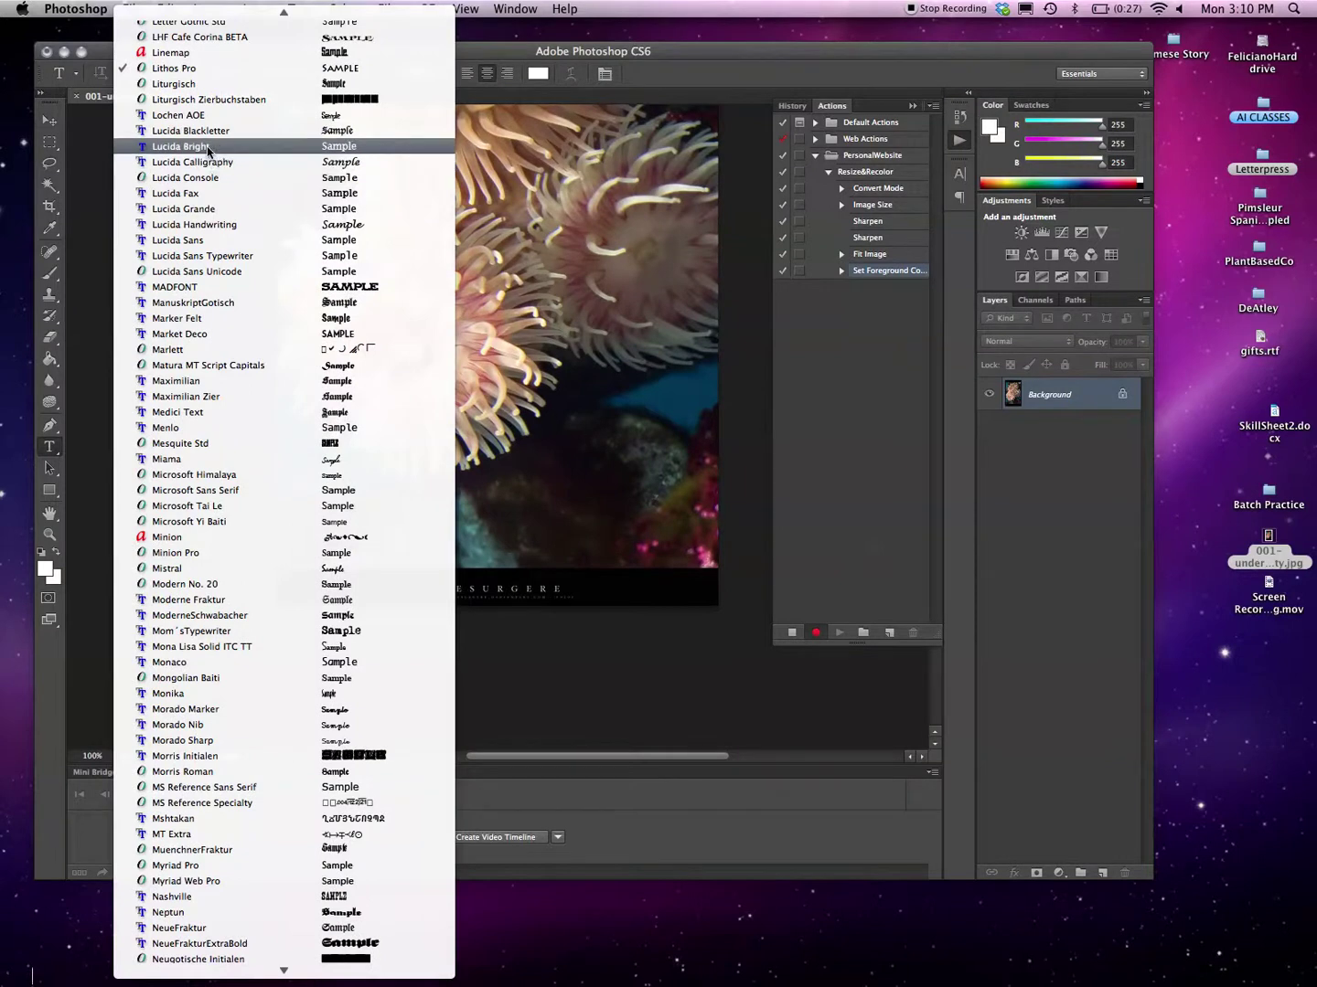
pyautogui.click(208, 149)
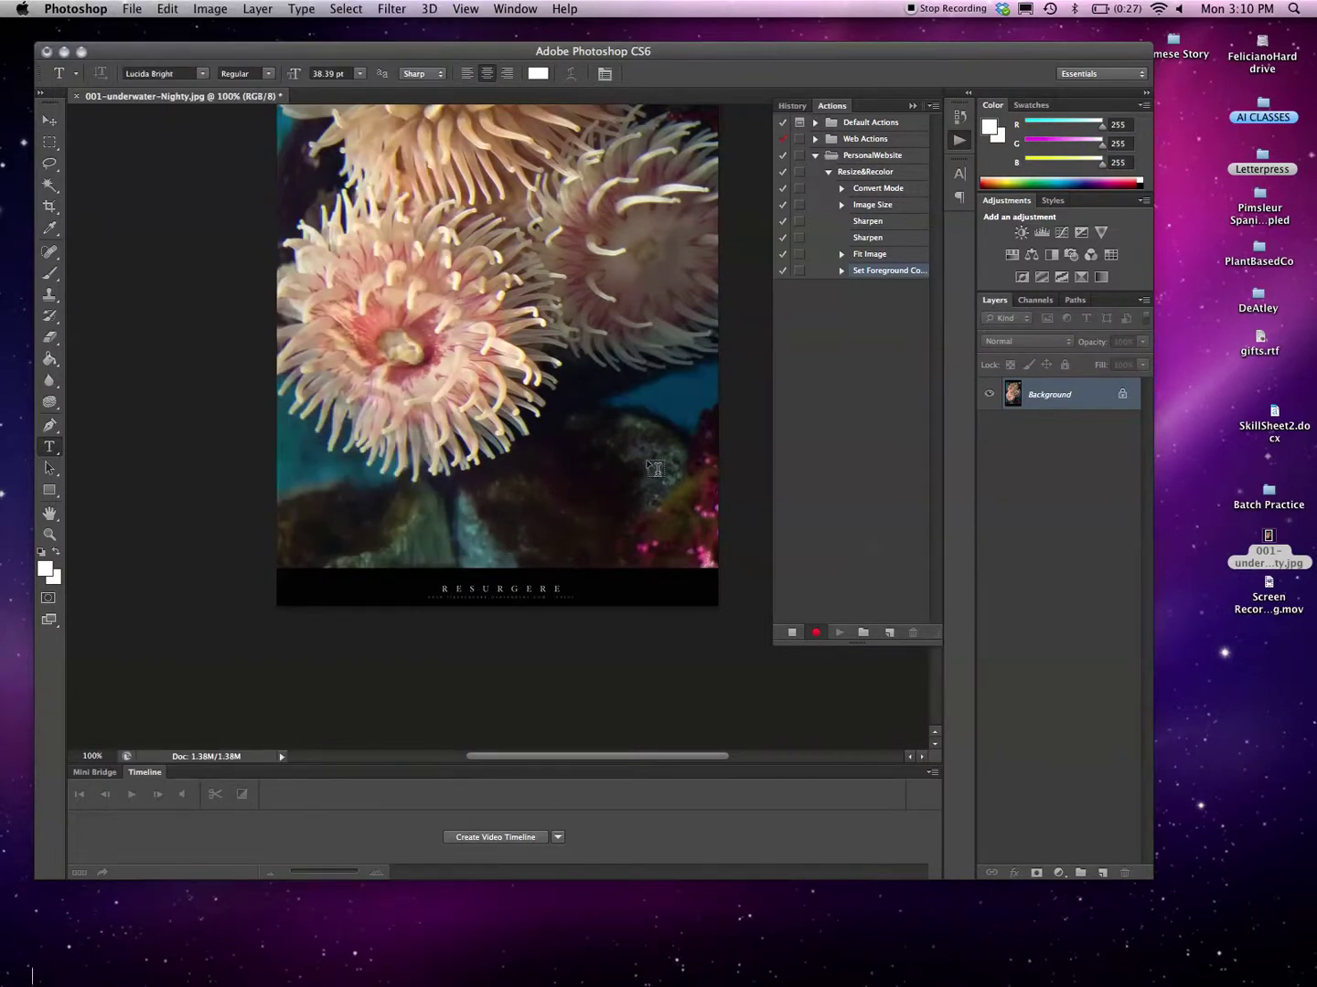
pyautogui.click(502, 528)
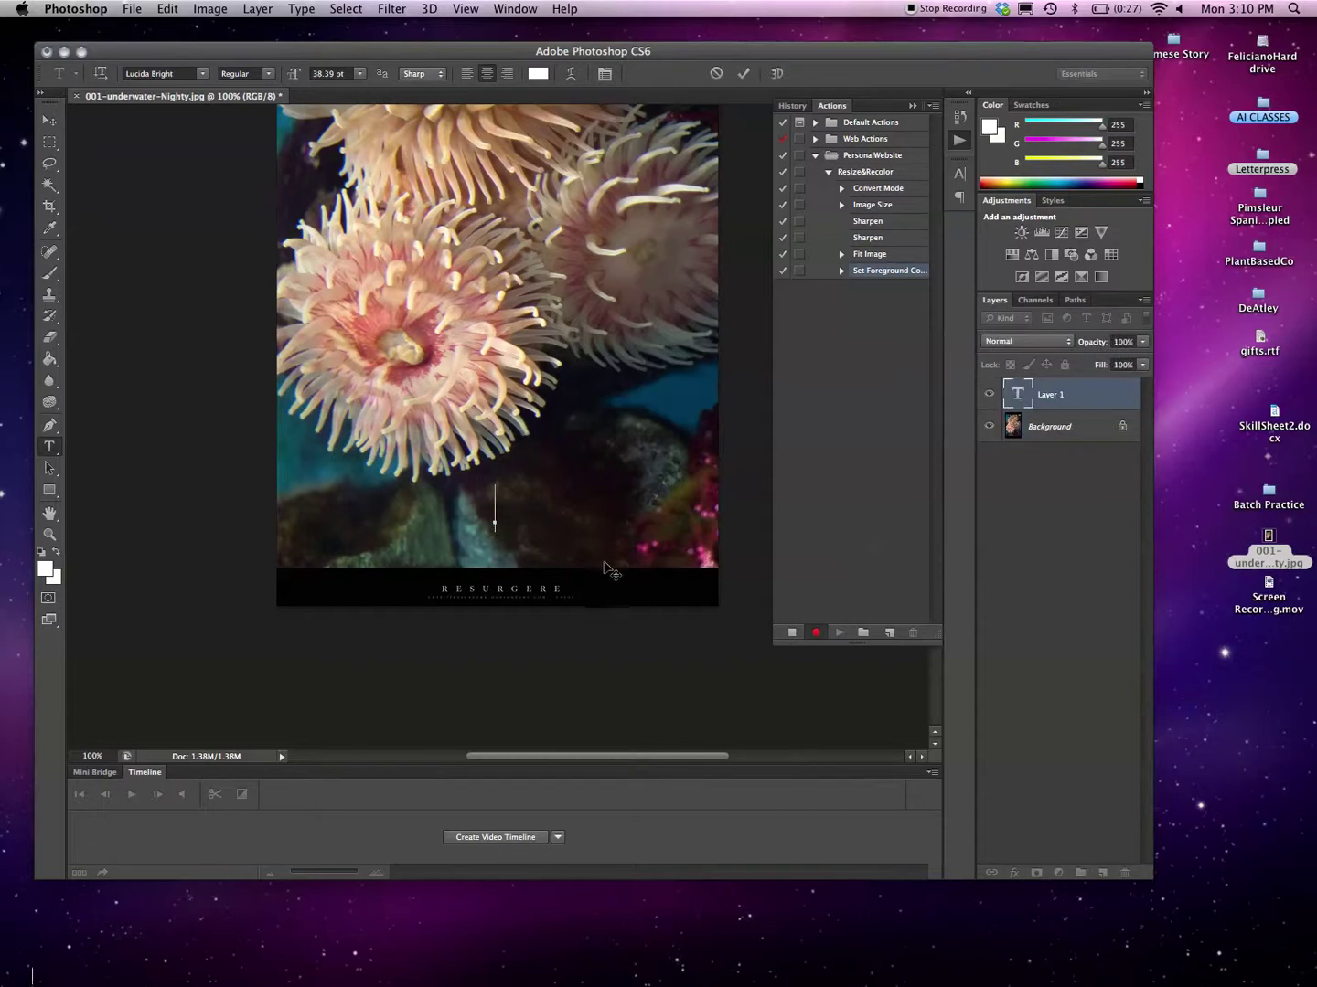
pyautogui.write('DanielleF')
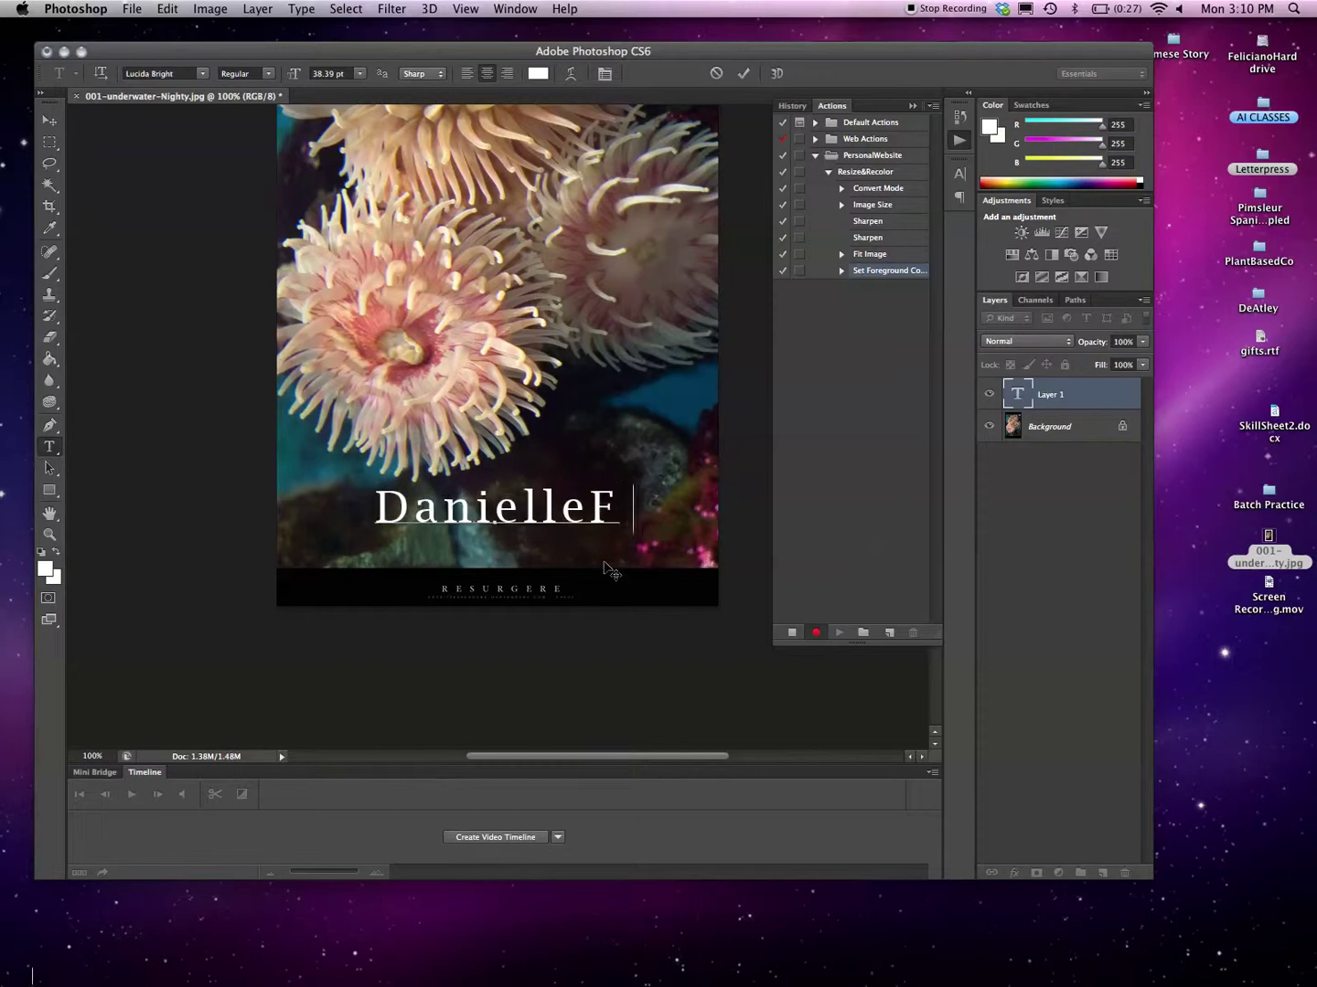
pyautogui.write('eliciano')
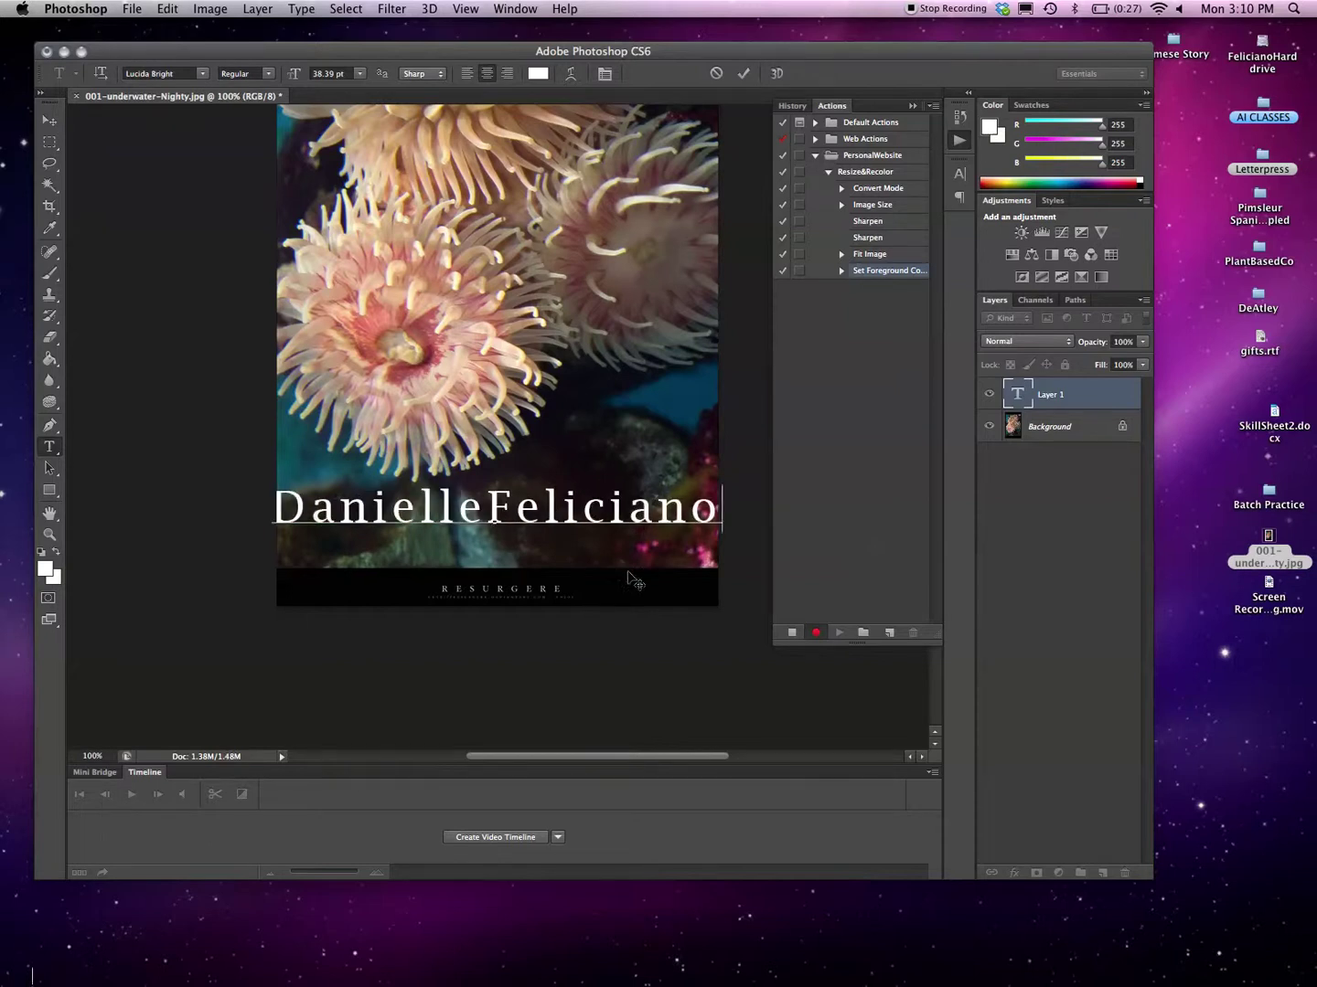
pyautogui.press('super+a')
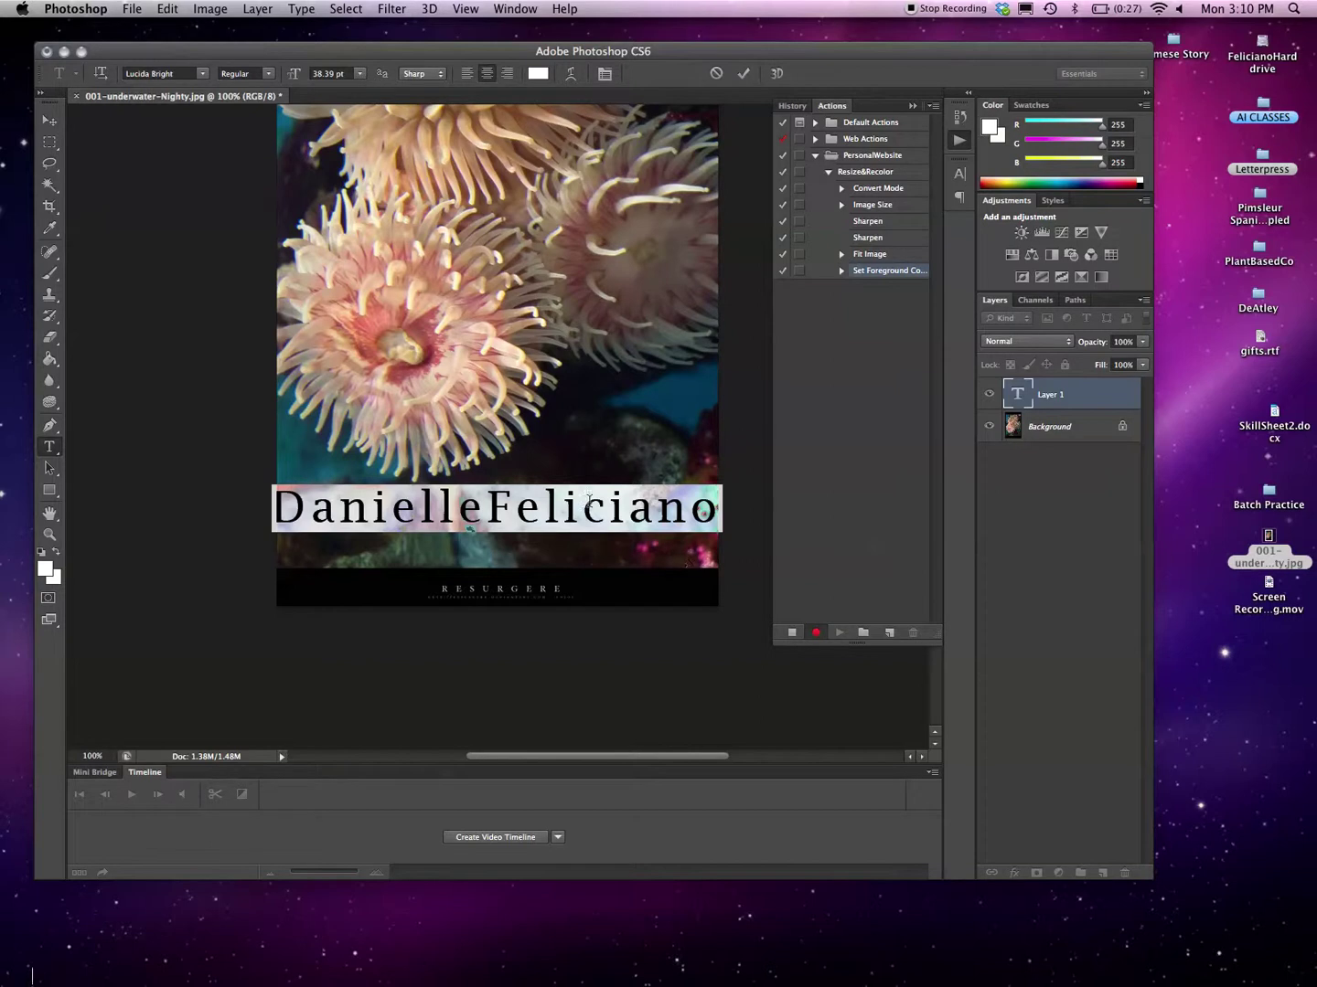
# Step: Set the name text to 14 pt and commit it with the Move tool
pyautogui.click(360, 73)
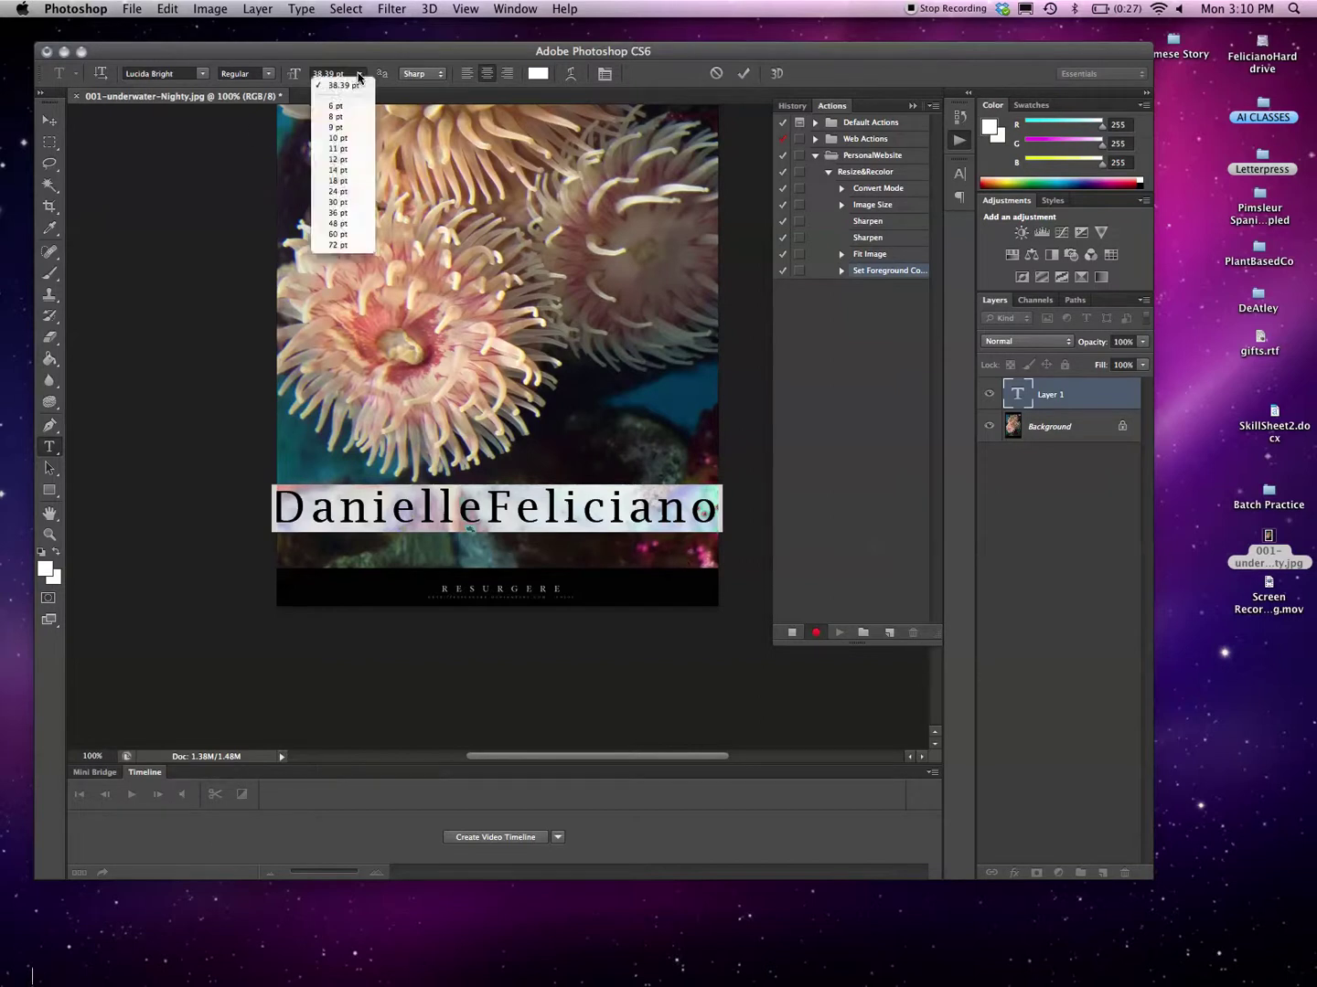
pyautogui.click(337, 170)
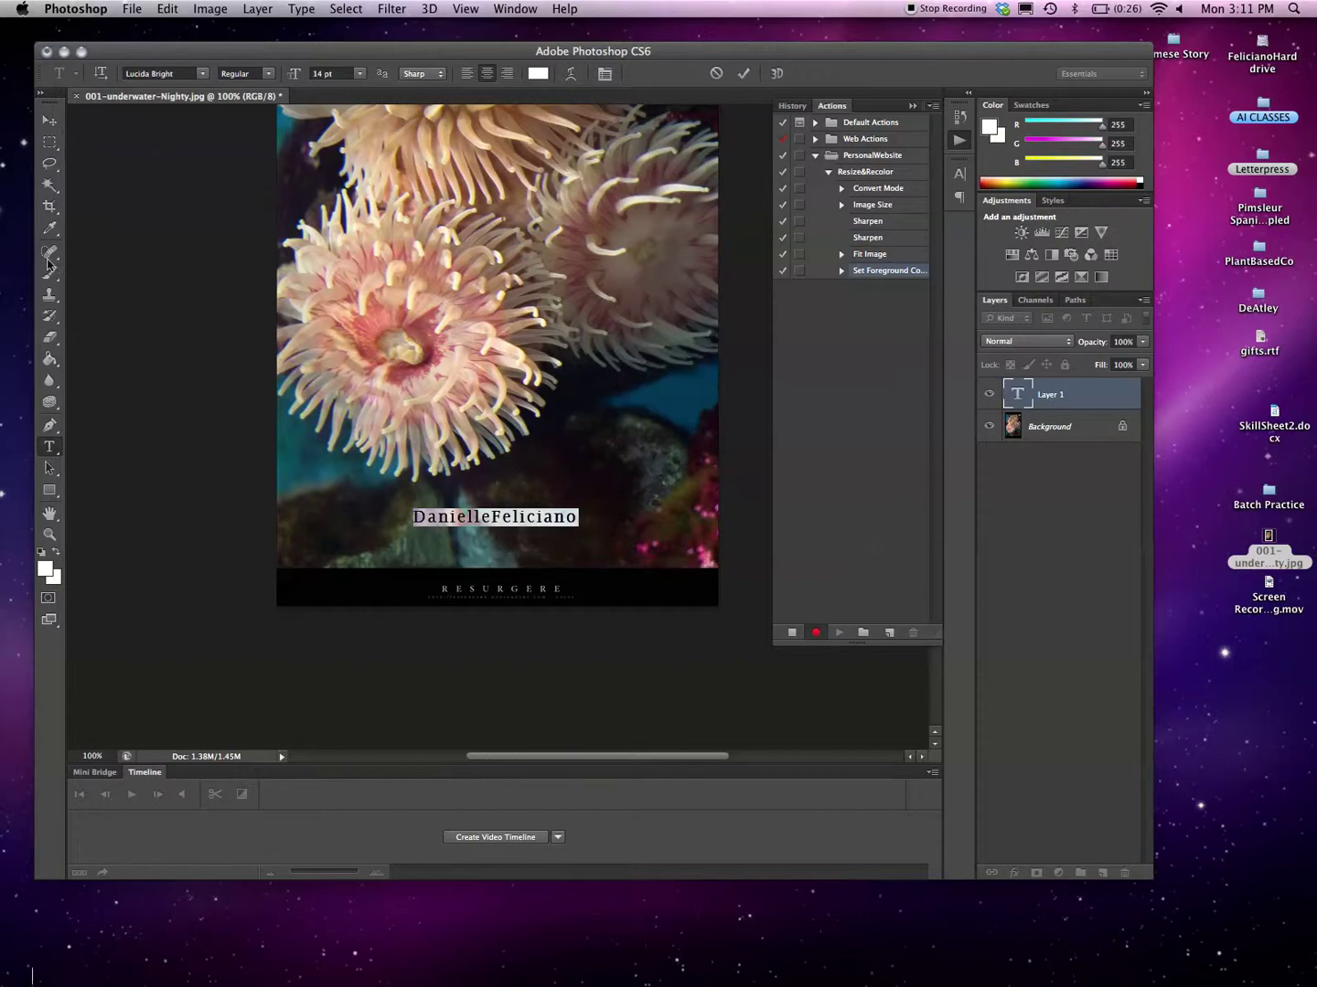
pyautogui.click(48, 124)
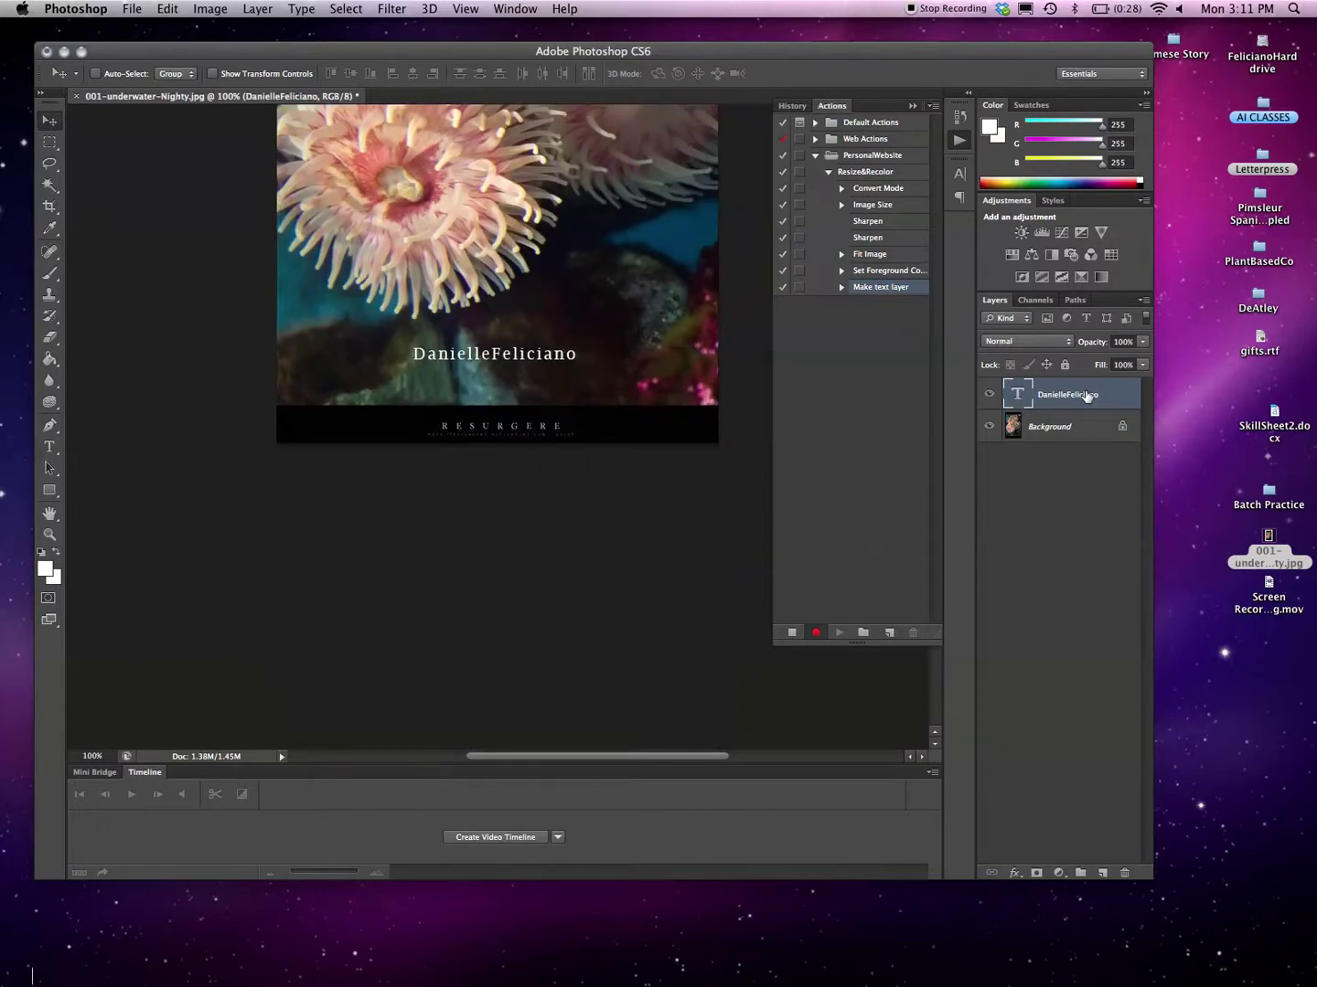
# Step: Align the name text to the Background layer's vertical and horizontal centres, then deselect both layers
pyautogui.keyDown('shift'); pyautogui.click(1076, 426); pyautogui.keyUp('shift')
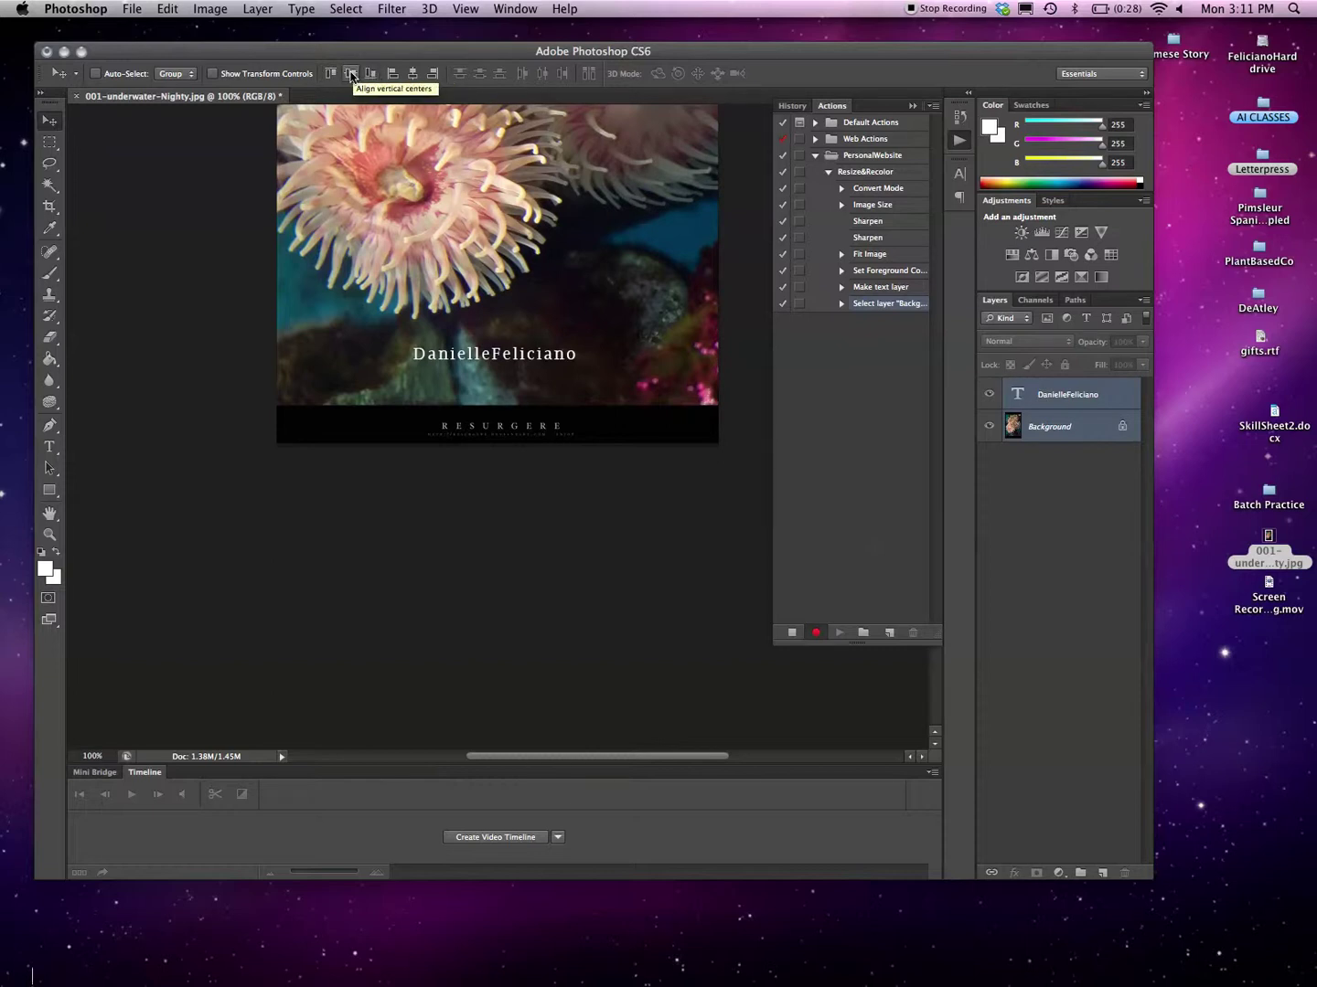
pyautogui.click(350, 76)
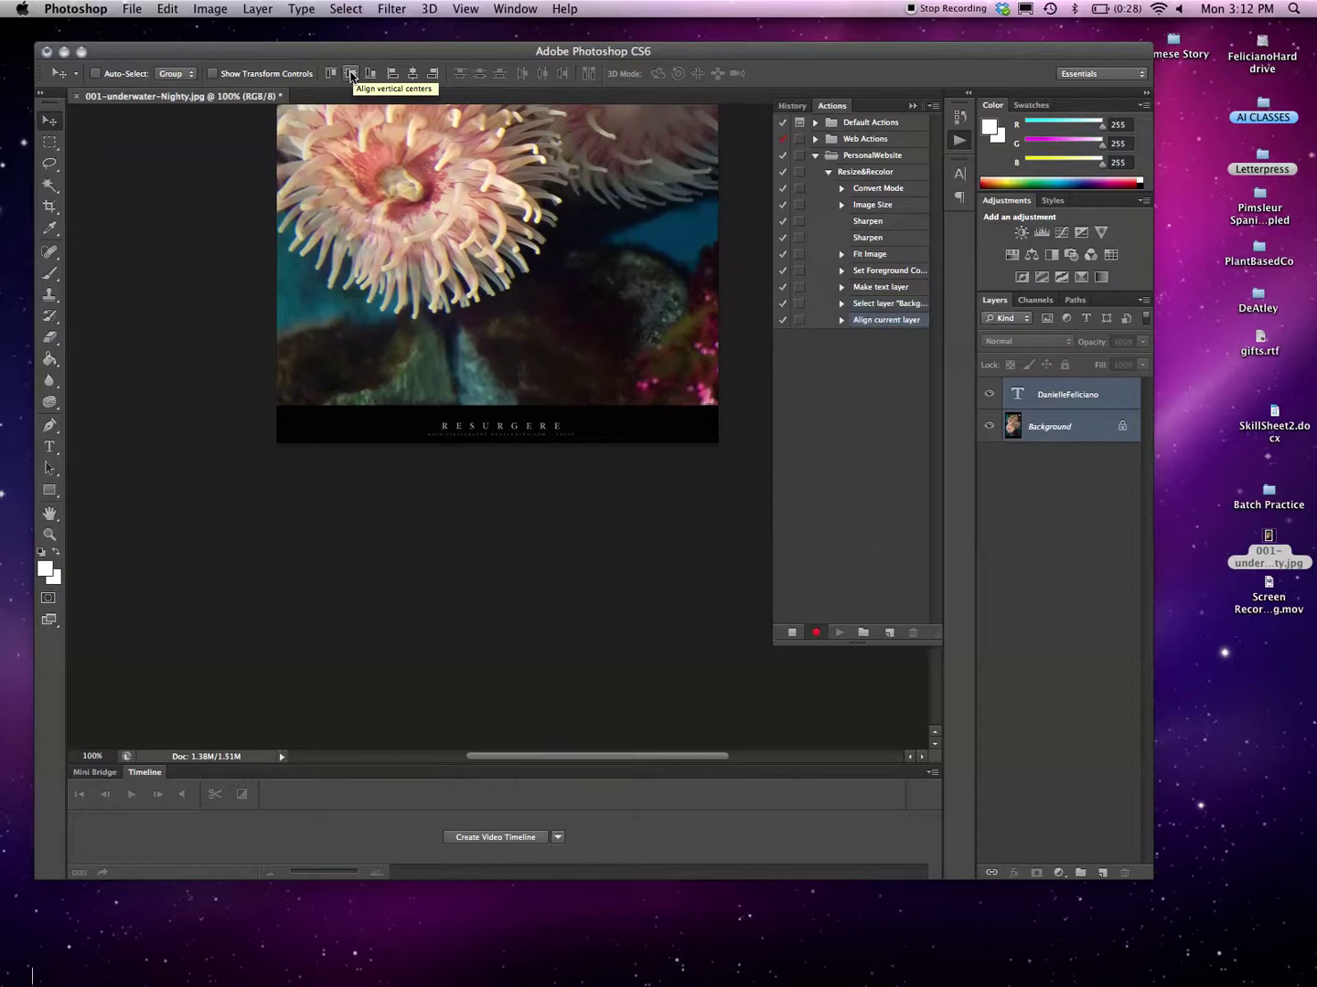
pyautogui.click(417, 76)
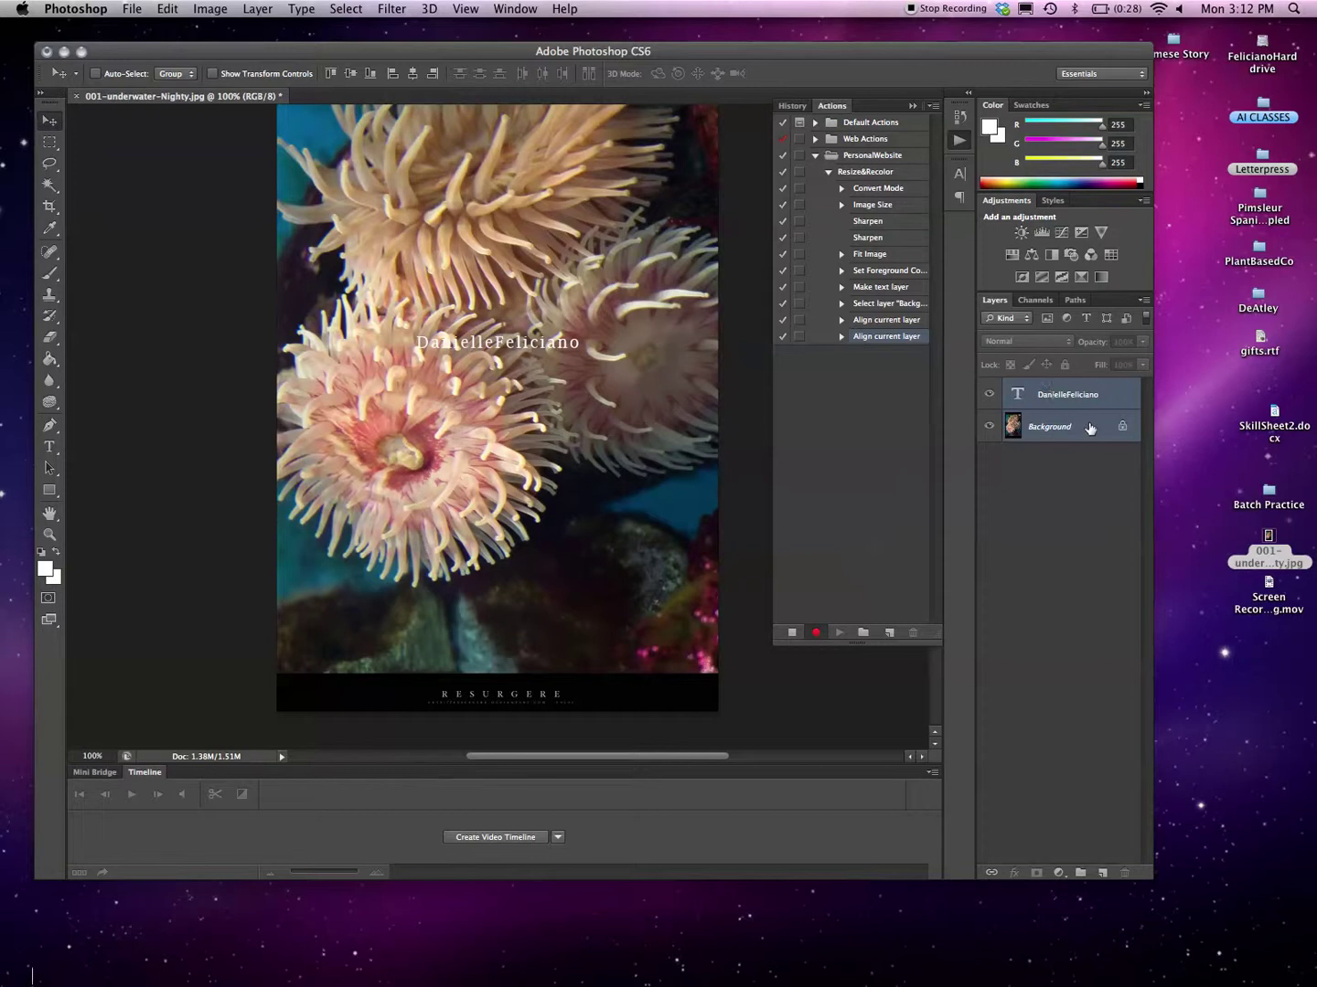
pyautogui.click(1029, 470)
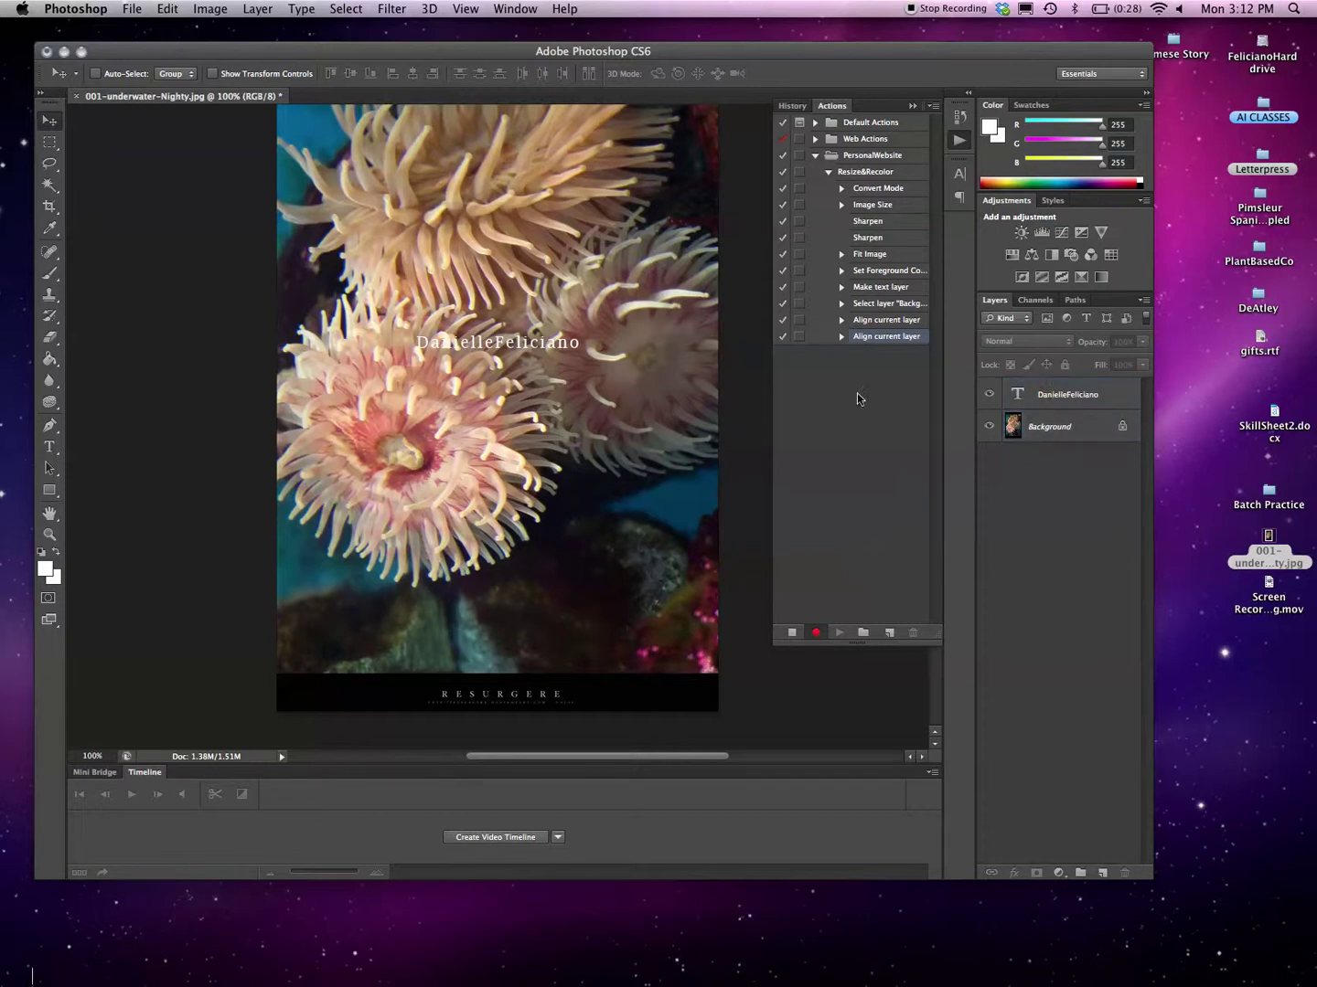
pyautogui.scroll(5, 425, 322)
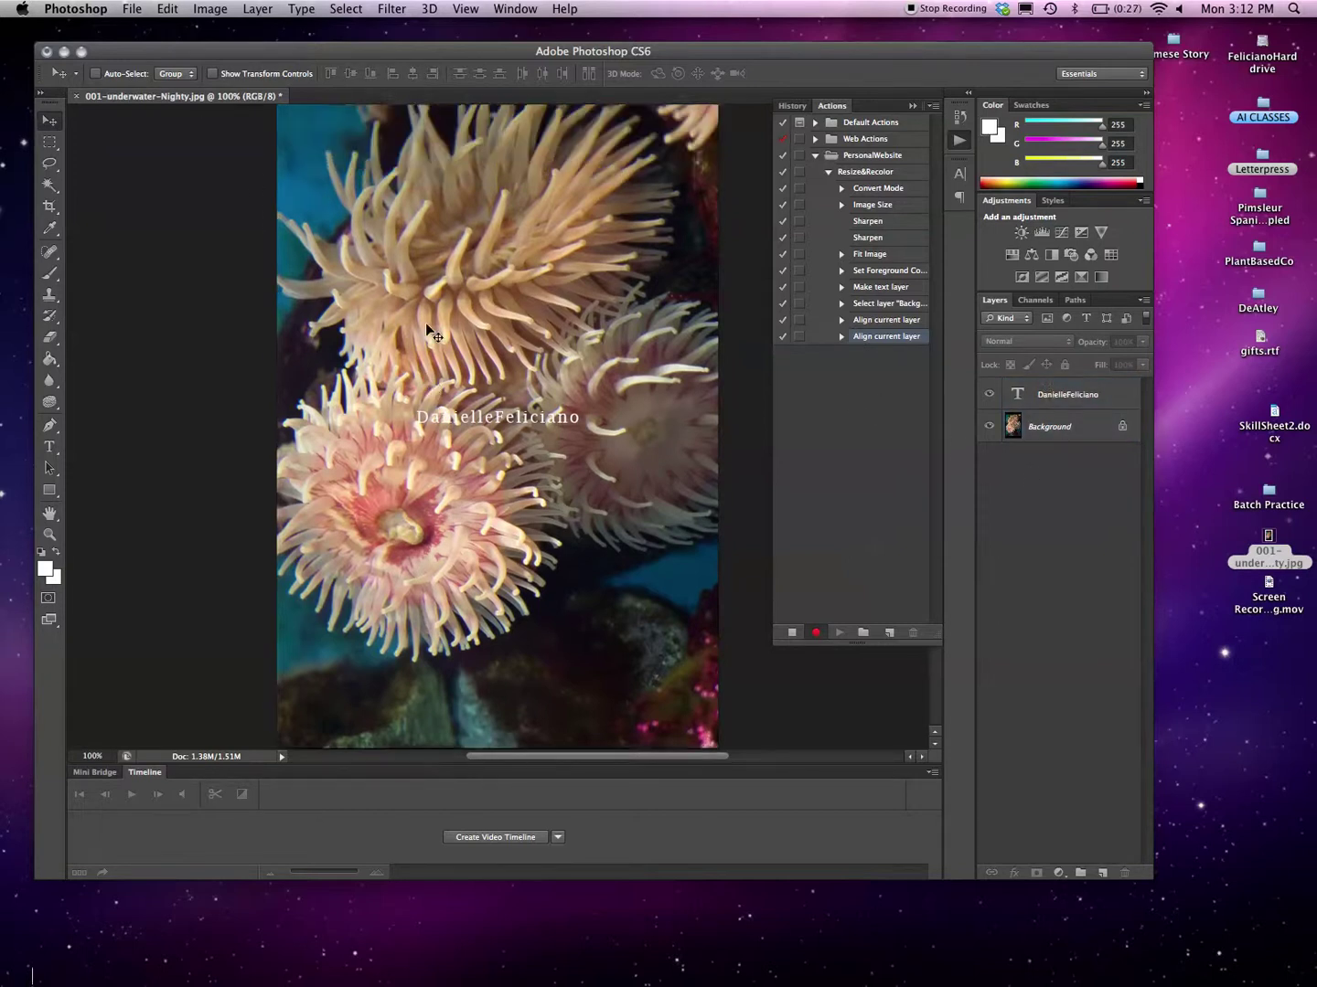
pyautogui.scroll(-1, 426, 325)
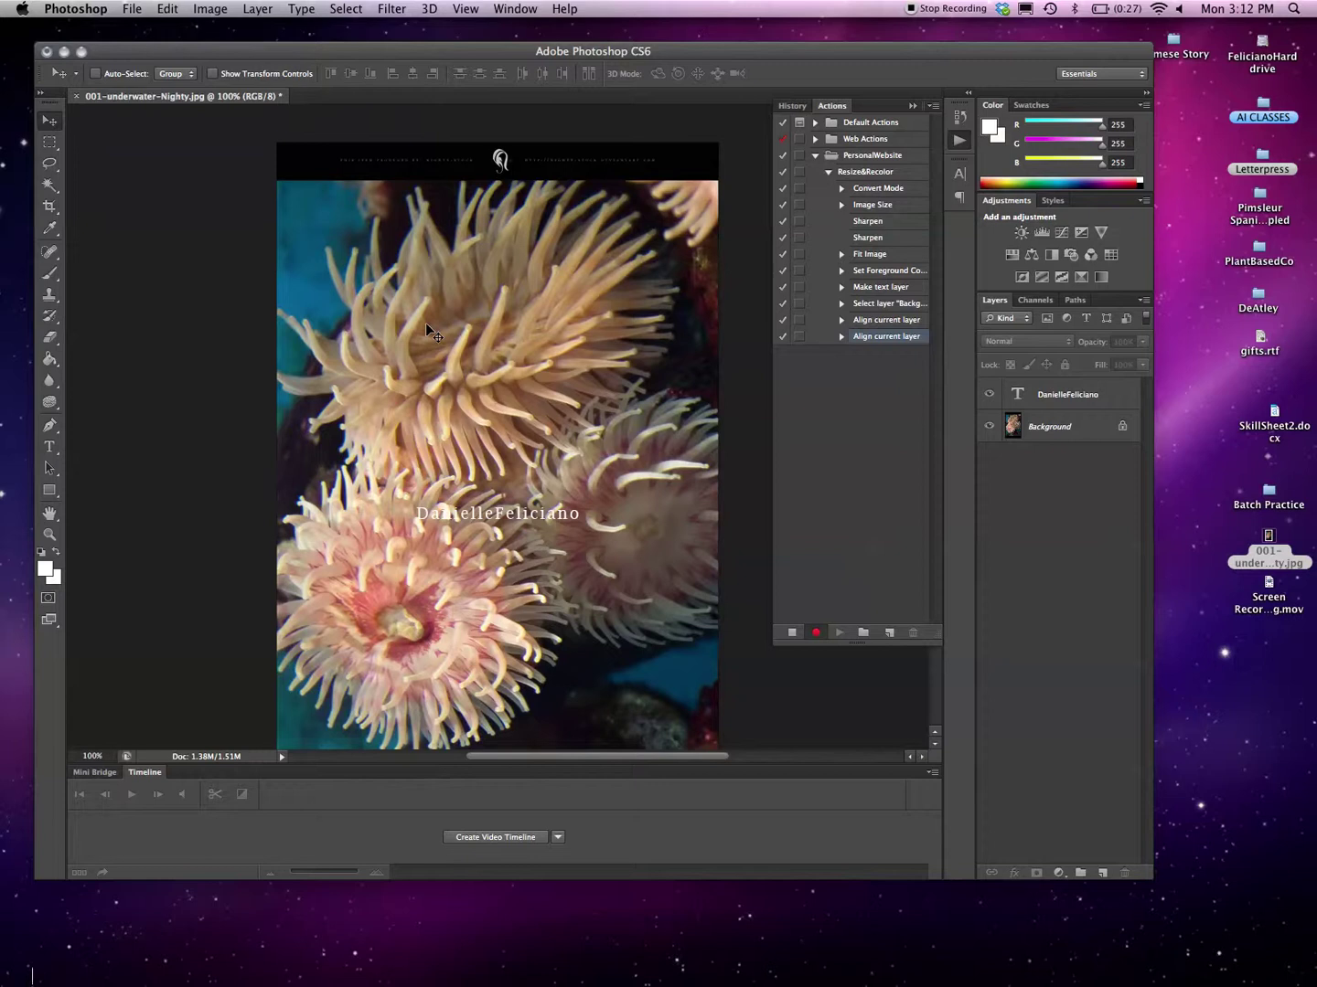
pyautogui.scroll(-2, 425, 322)
# Step: Open Save for Web and enlarge its window for bigger previews
pyautogui.click(137, 9)
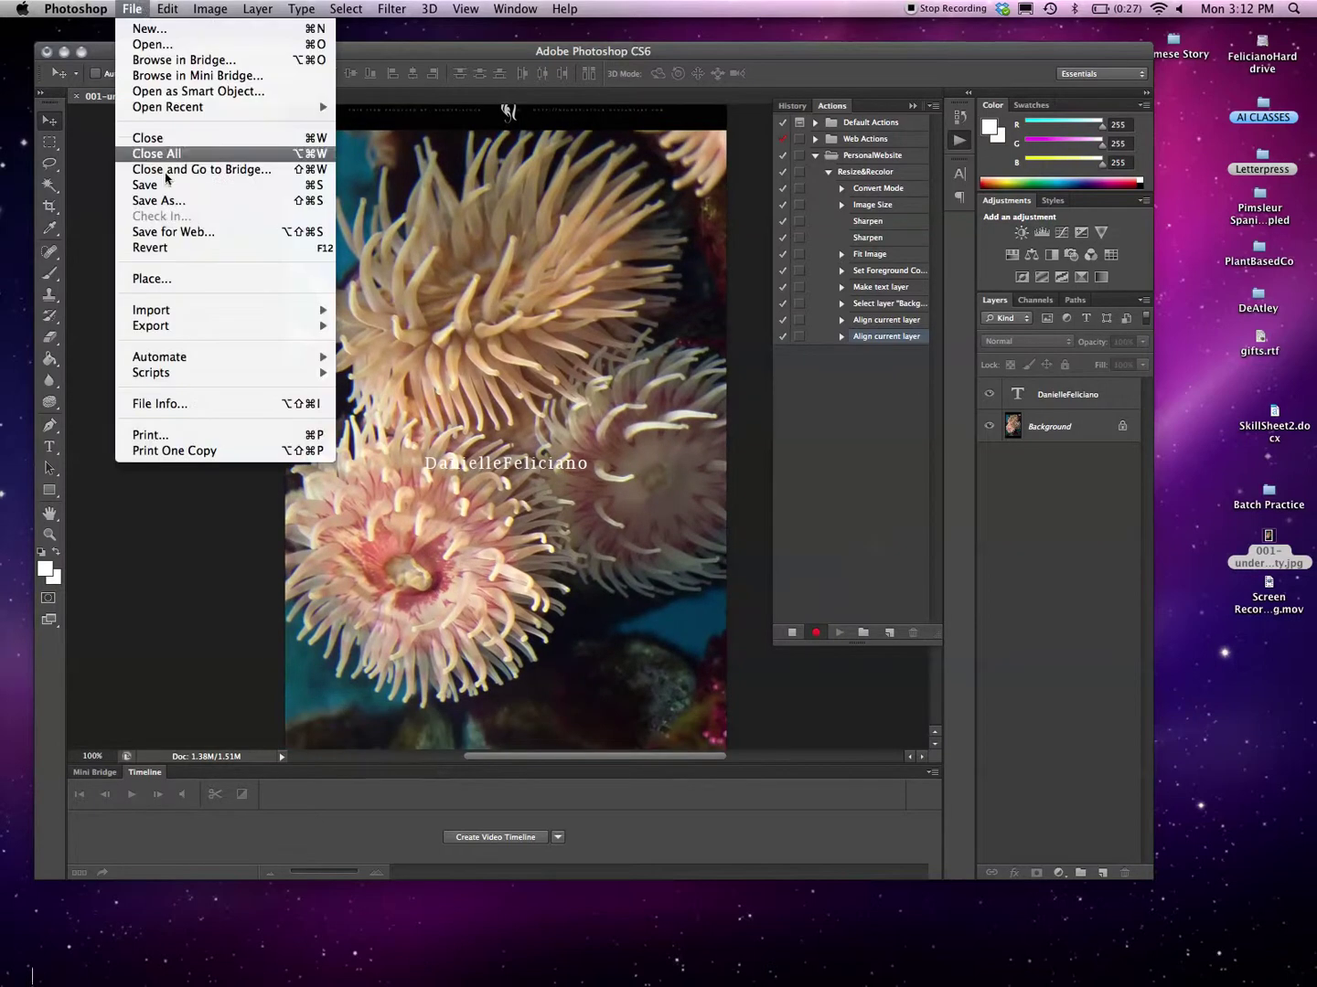
pyautogui.moveTo(185, 328)
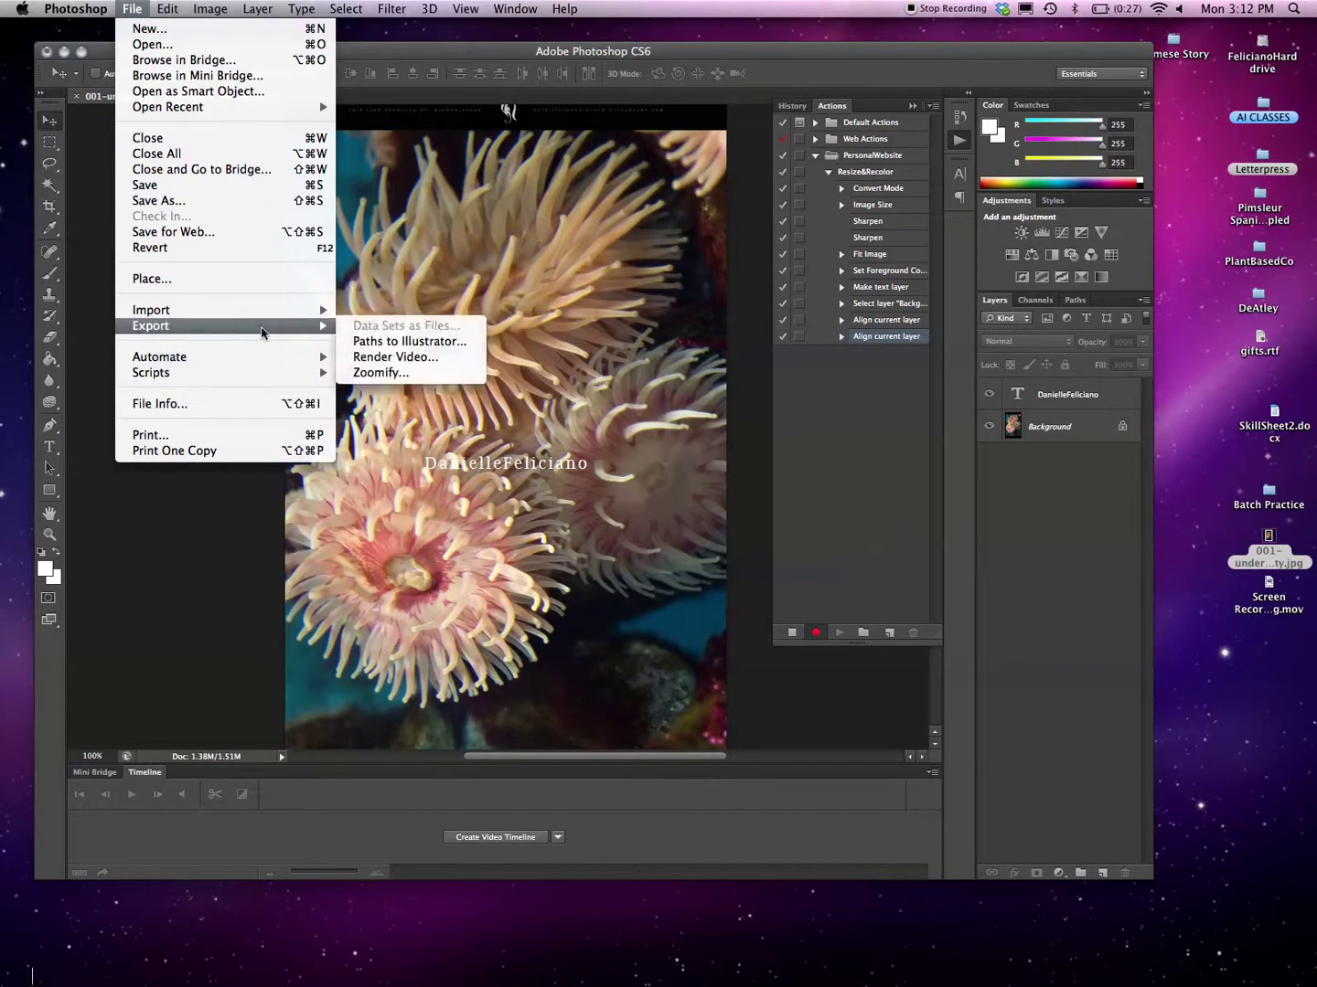
pyautogui.click(240, 231)
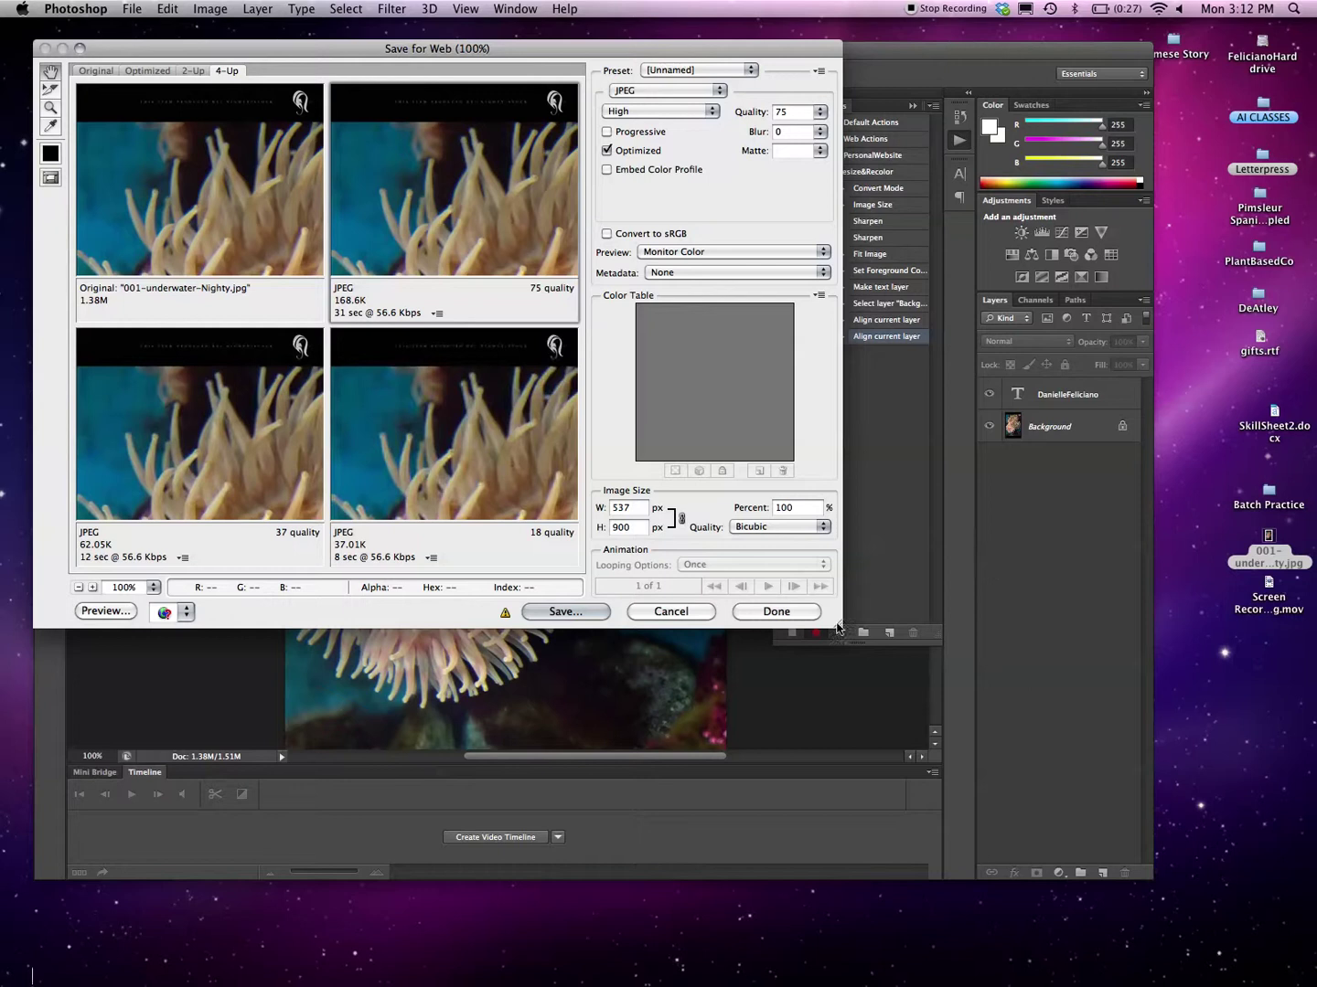
pyautogui.moveTo(840, 629); pyautogui.dragTo(1230, 896)
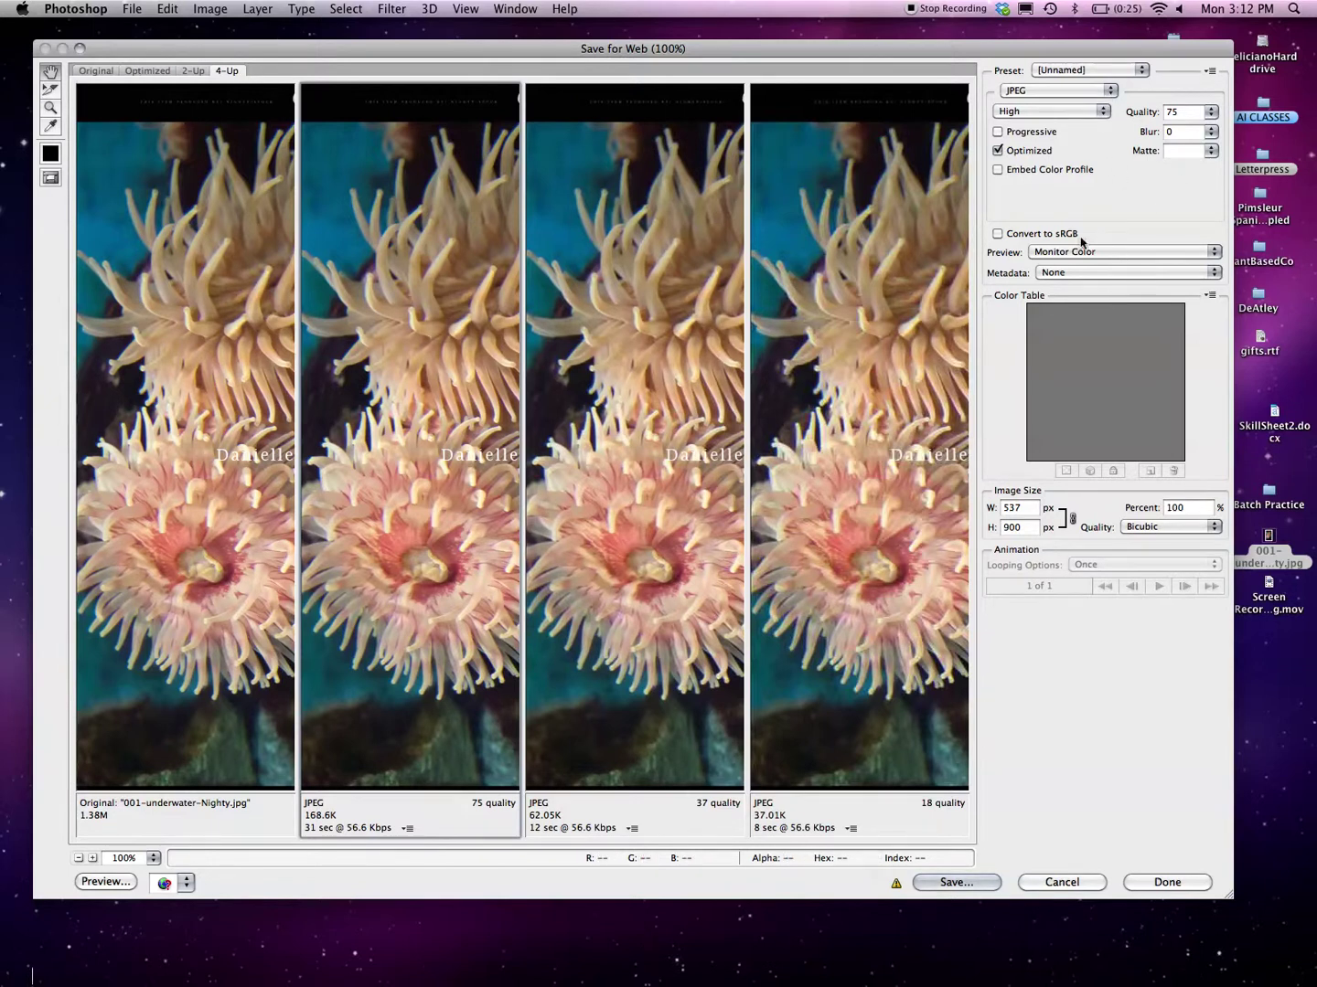
# Step: Compare the Original, Optimized, 2-Up and 4-Up previews, keeping JPEG as the output format
pyautogui.click(94, 71)
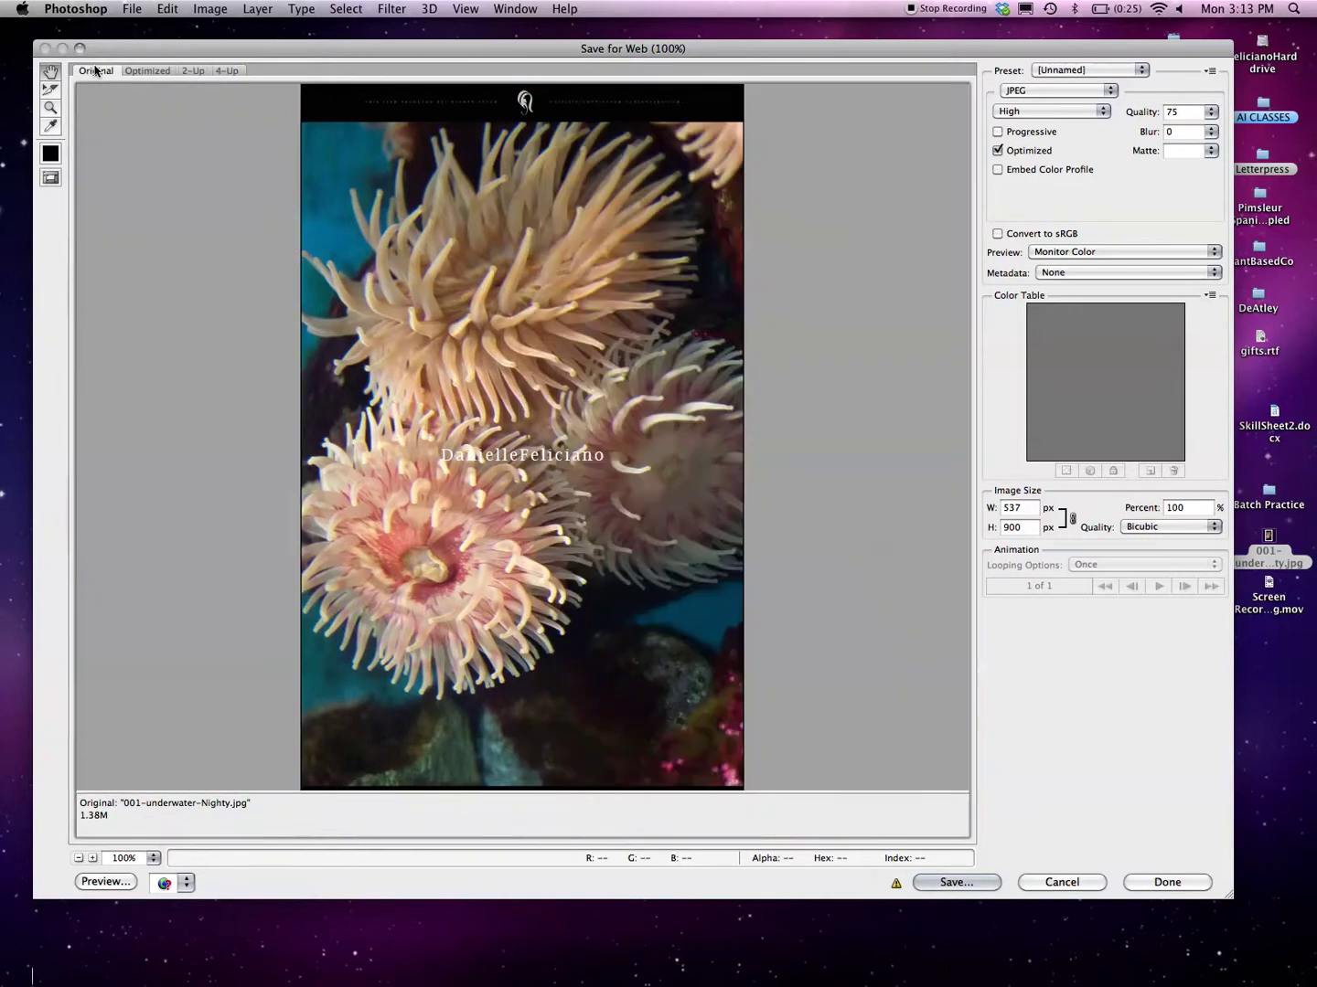
pyautogui.click(144, 73)
pyautogui.click(188, 75)
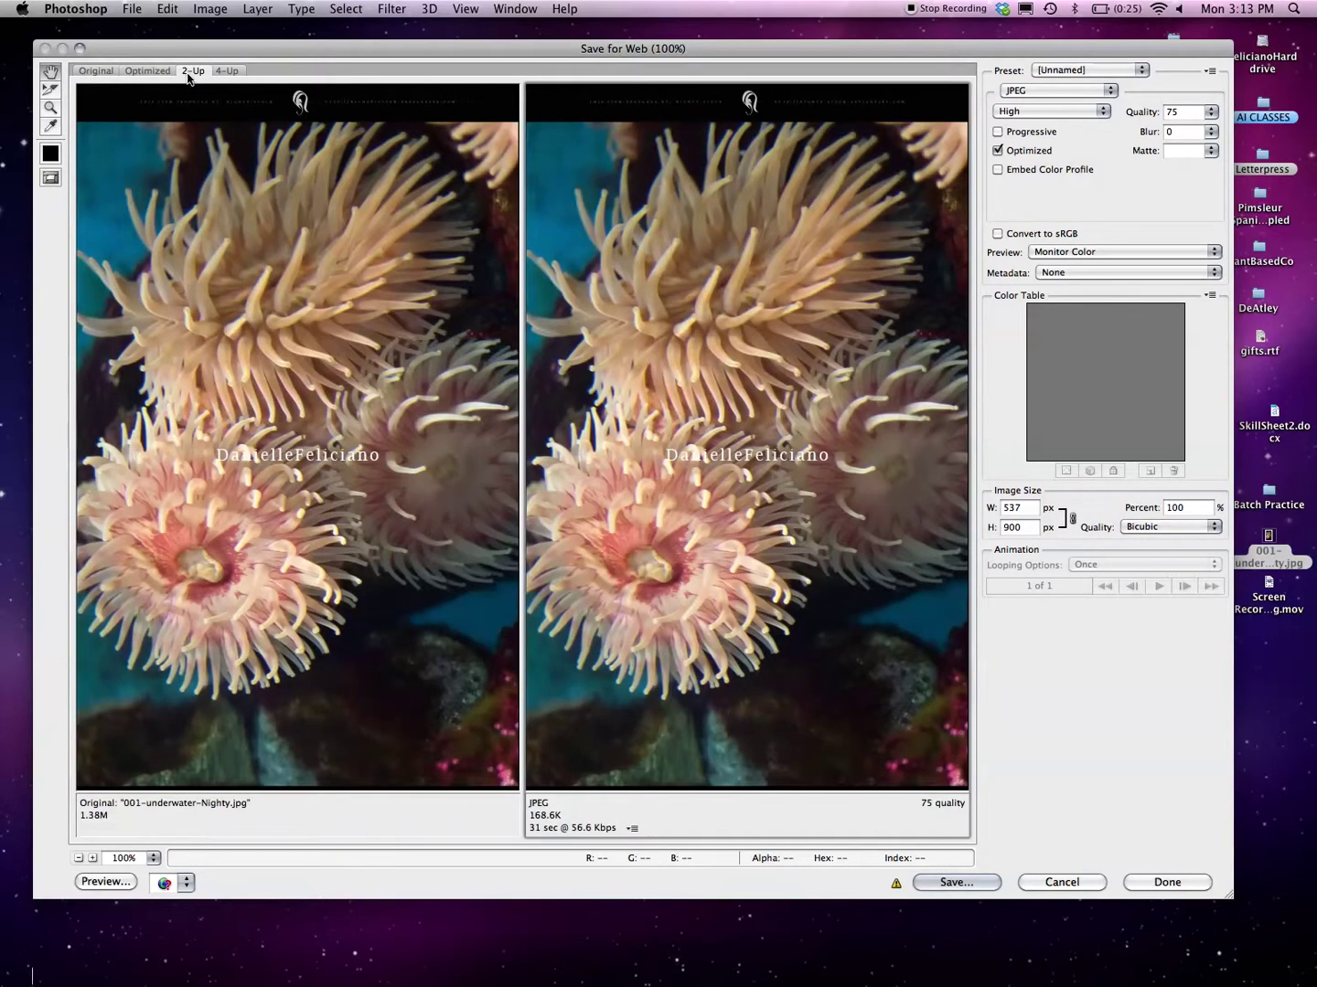
pyautogui.click(227, 72)
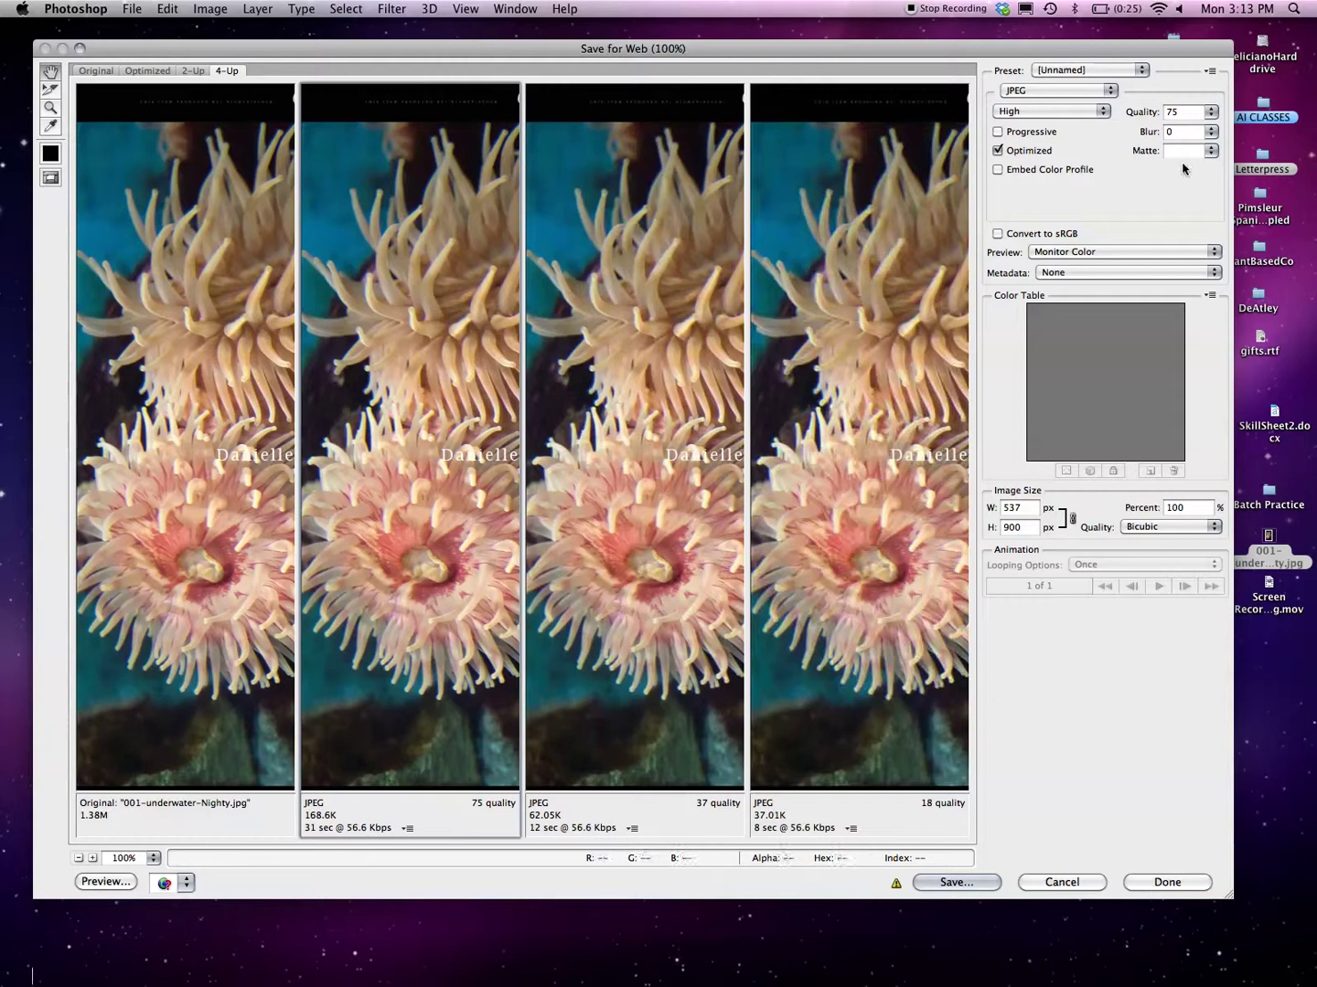
pyautogui.click(1072, 89)
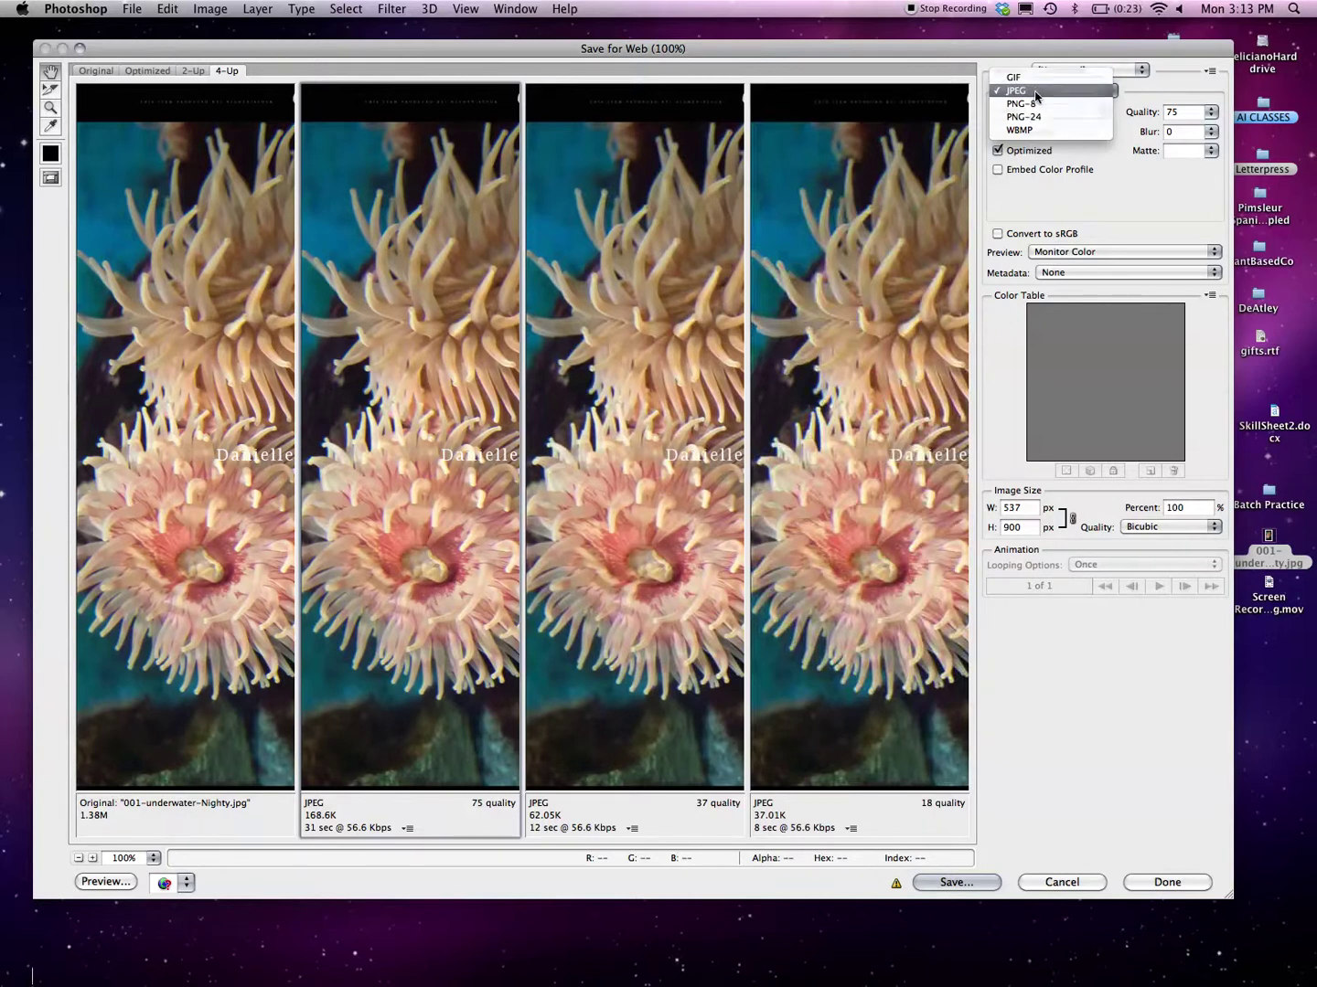
pyautogui.click(1038, 90)
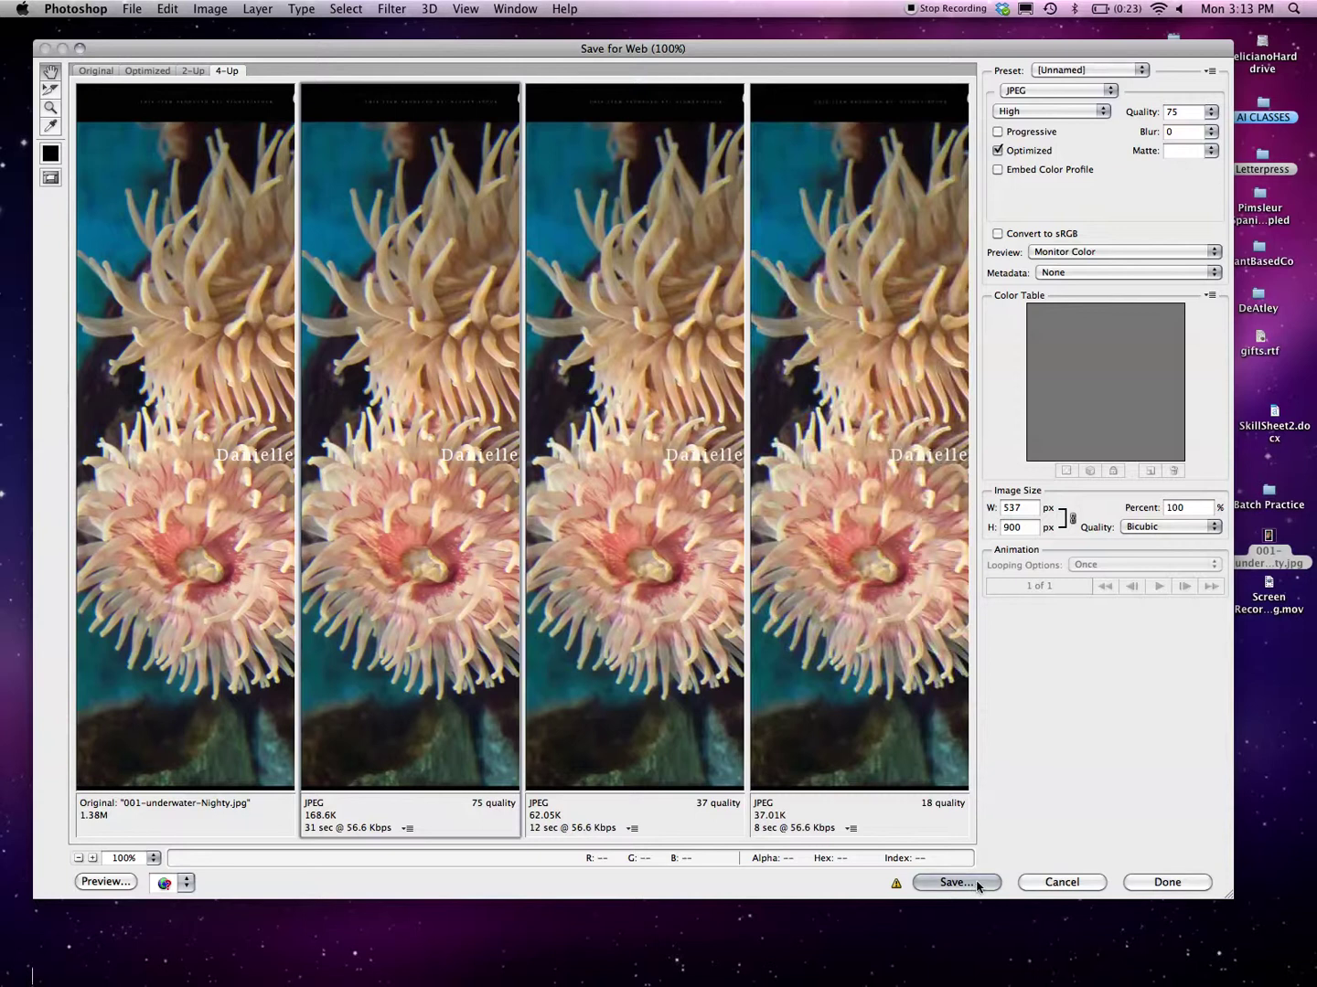
# Step: Export the JPEG to the desktop, replacing 001-underwater-Nighty.jpg, then close the image without saving
pyautogui.click(956, 882)
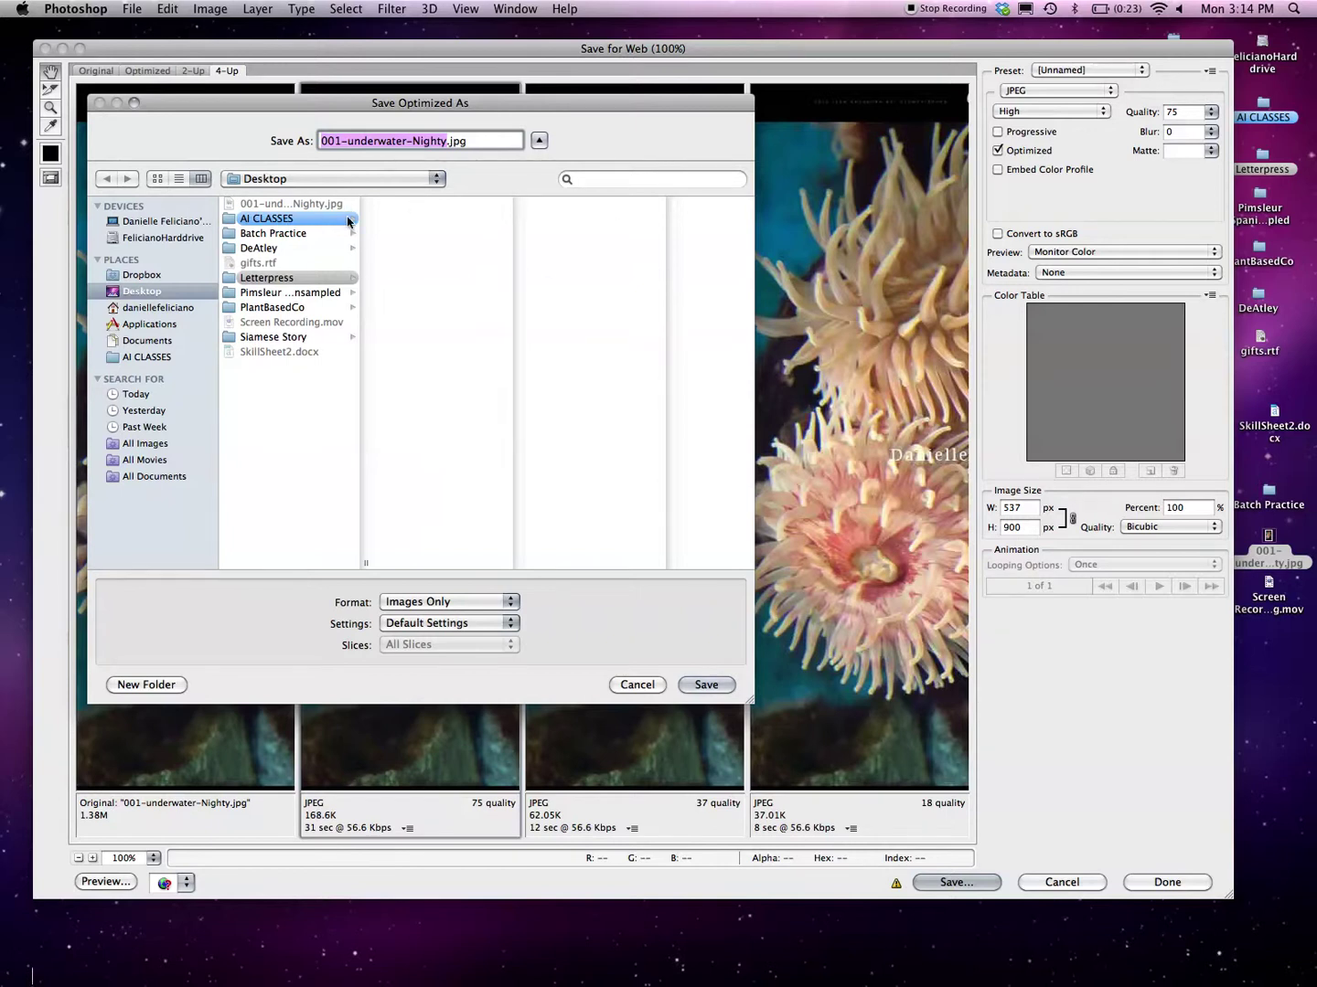
pyautogui.click(706, 685)
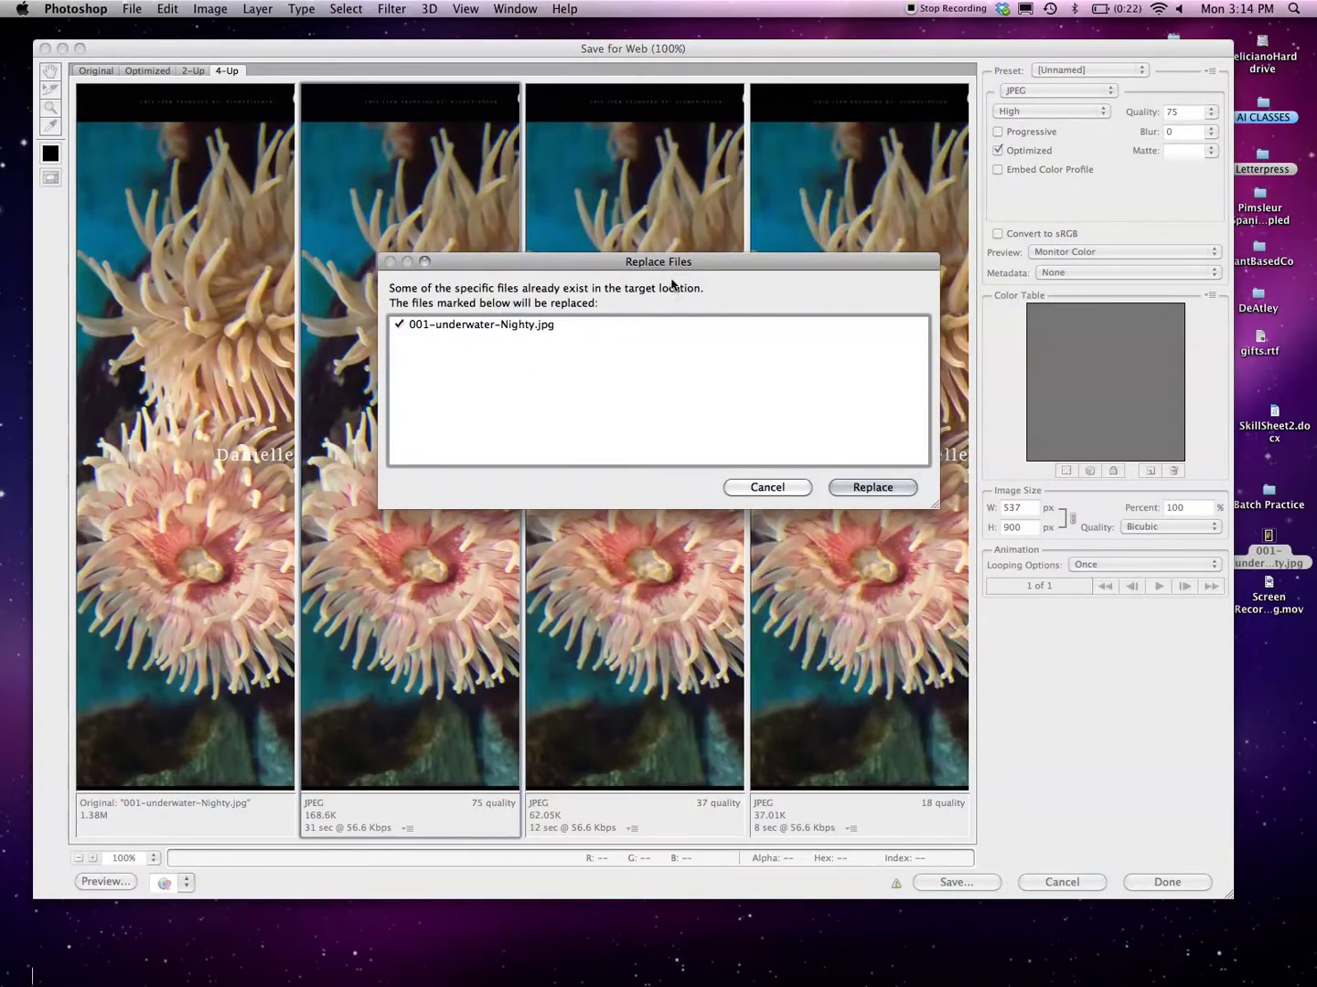
pyautogui.click(891, 488)
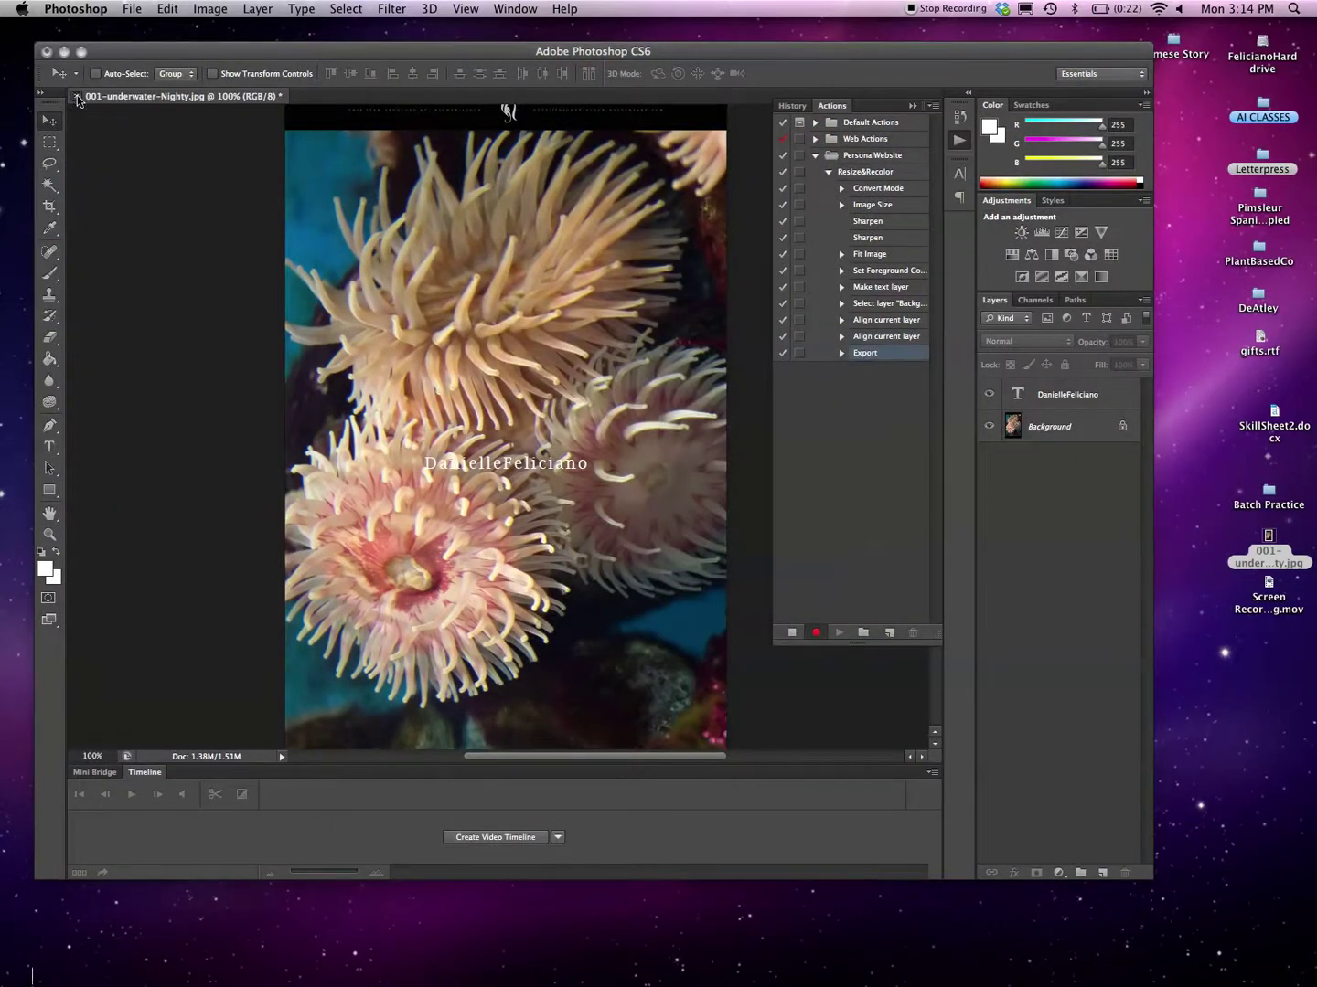
pyautogui.click(77, 97)
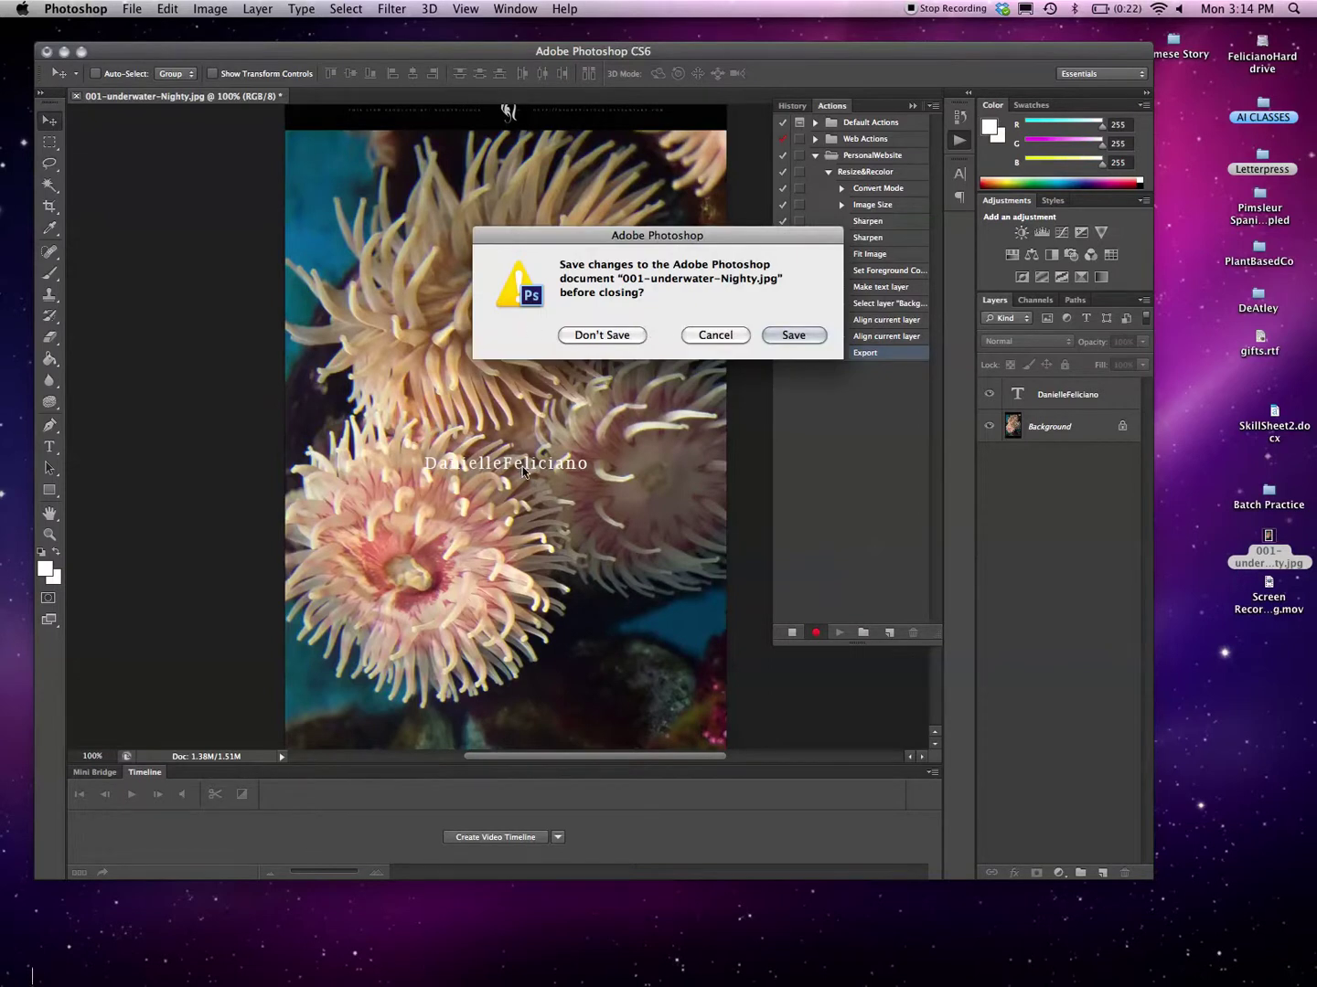
pyautogui.click(578, 334)
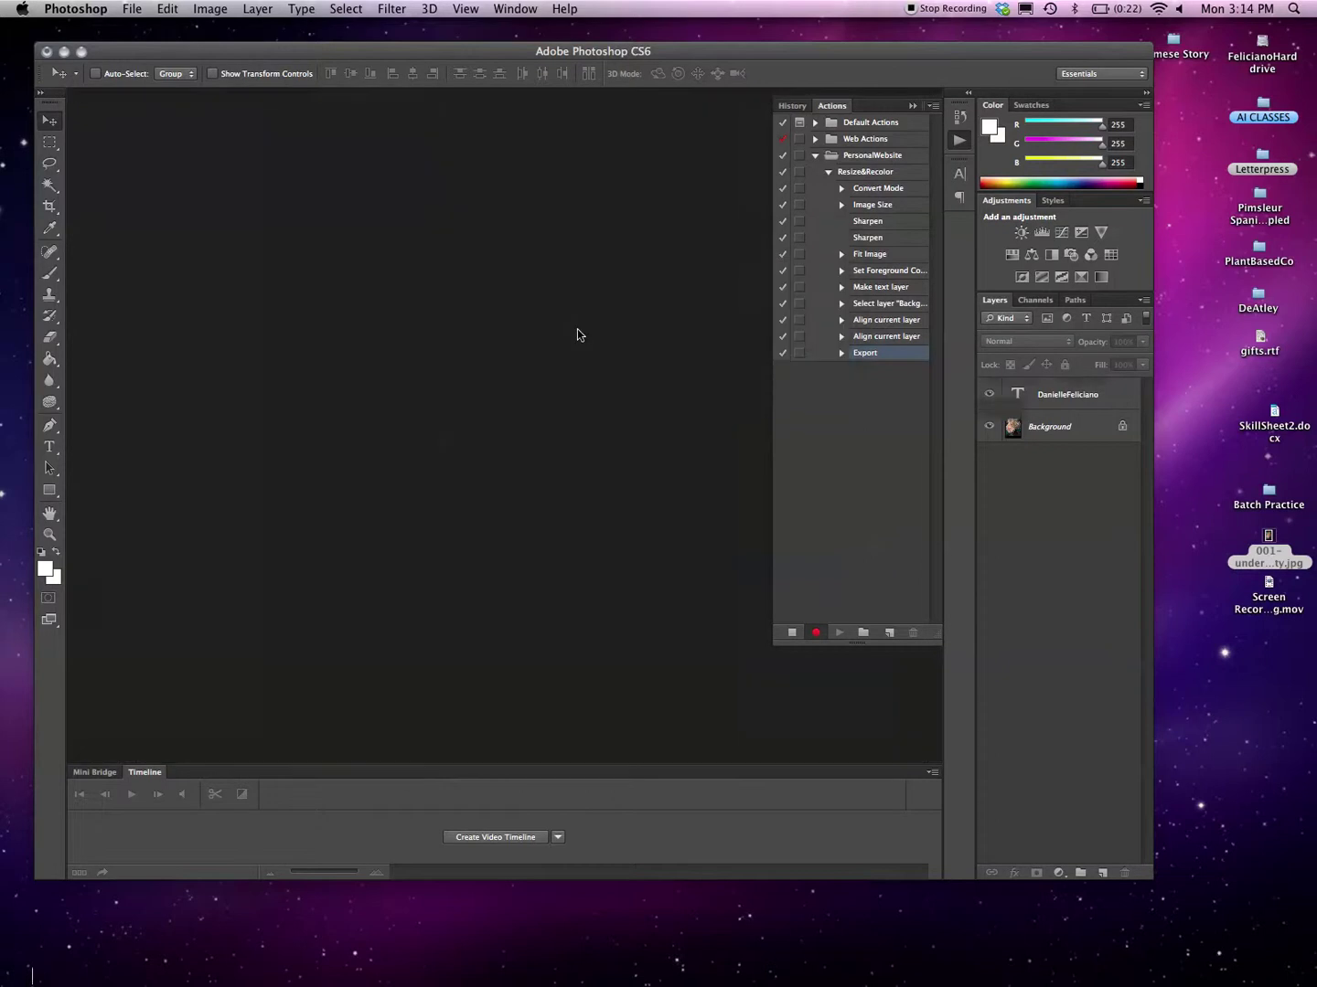
# Step: Stop recording, then collapse and select the Resize&Recolor action
pyautogui.click(792, 633)
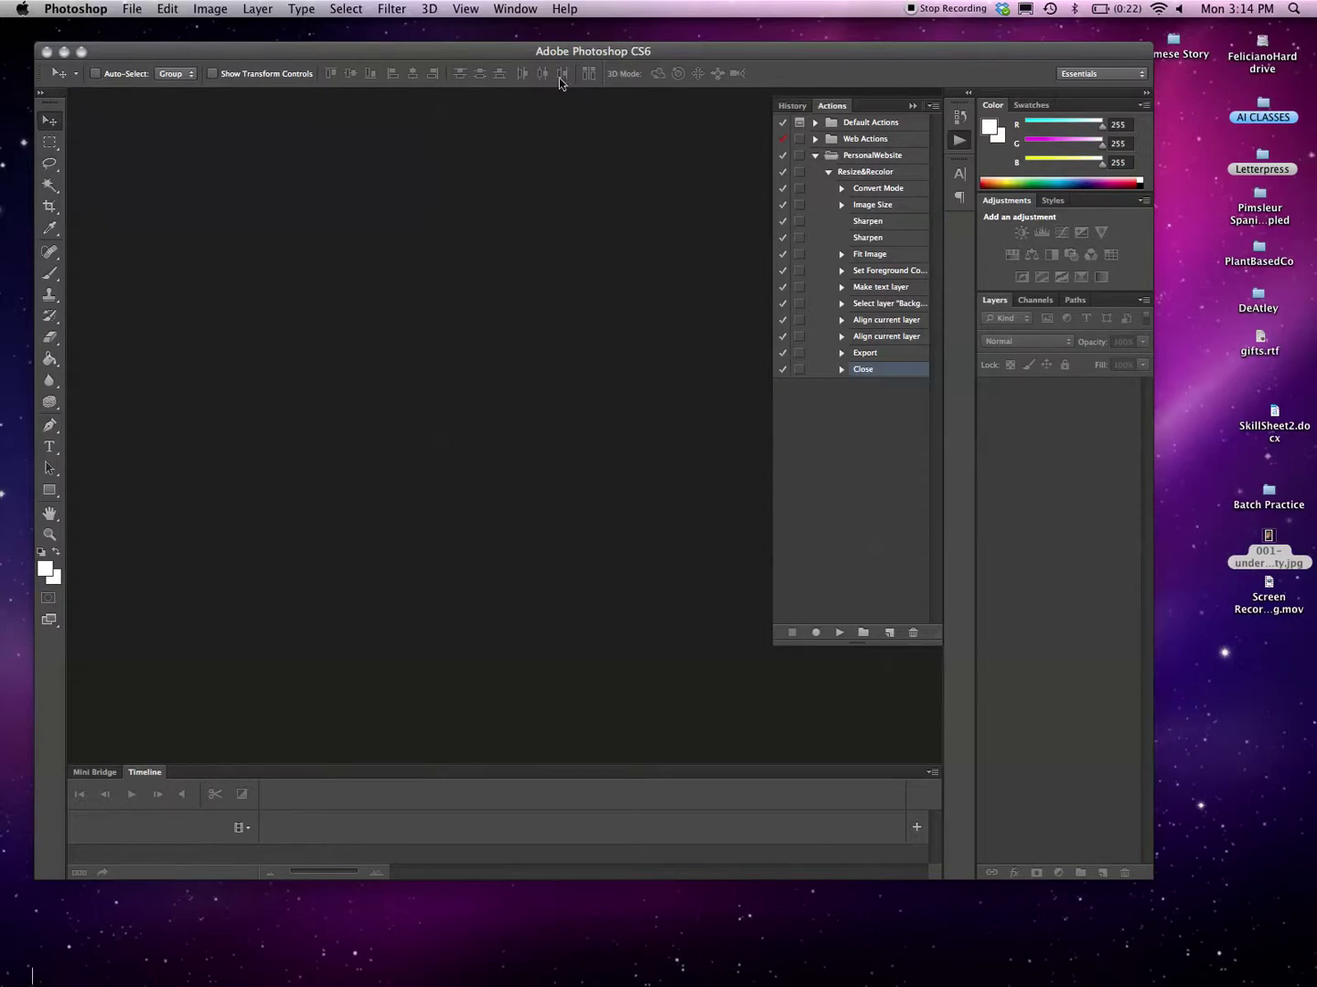
pyautogui.click(827, 172)
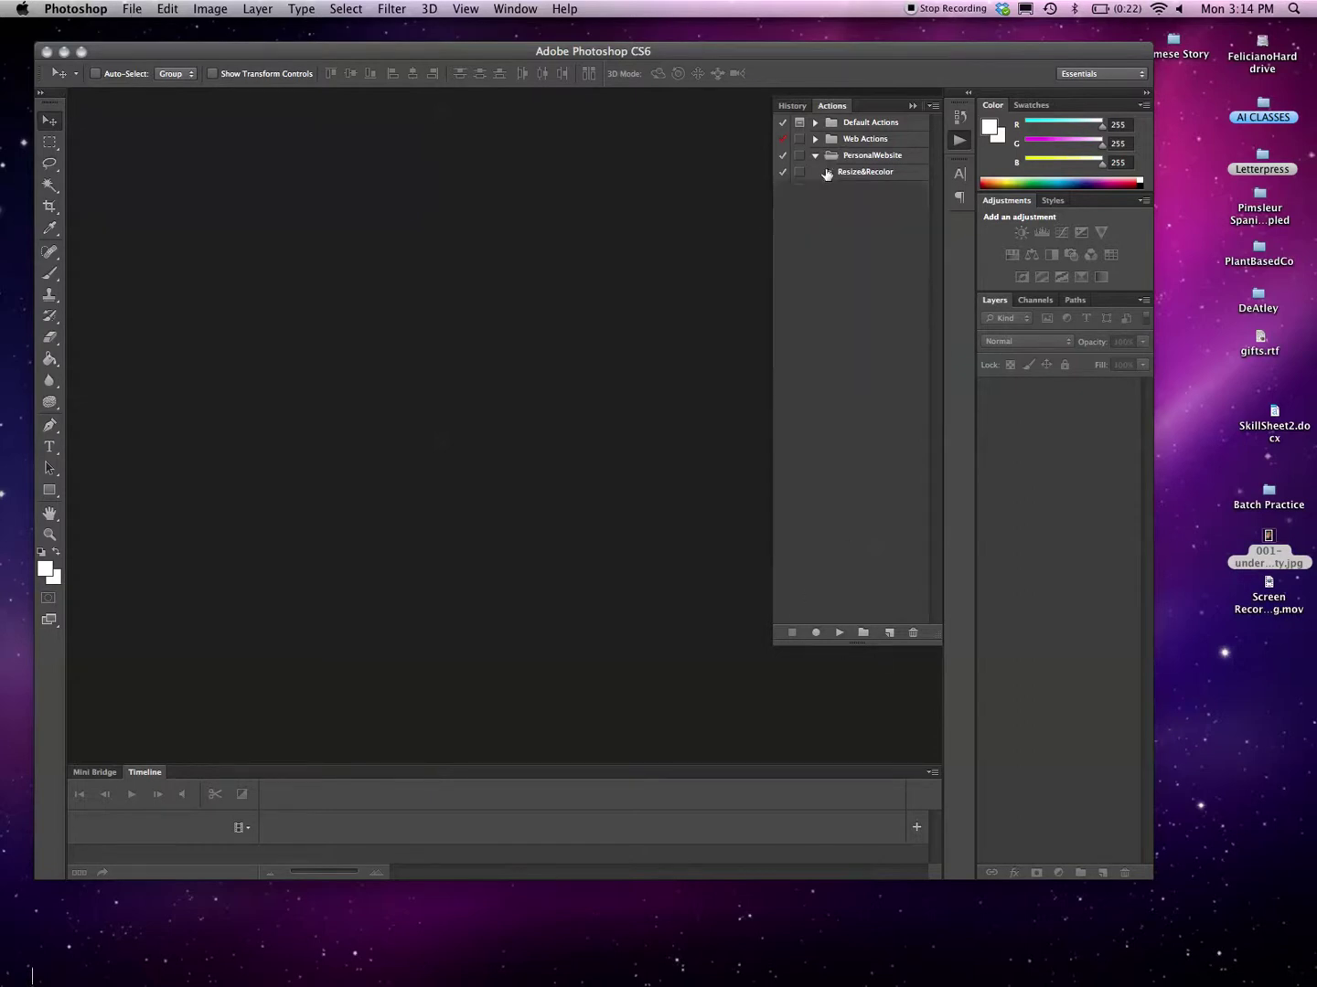
pyautogui.click(874, 173)
# Step: Open File > Automate > Batch with set PersonalWebsite and action Resize&Recolor
pyautogui.click(128, 9)
pyautogui.moveTo(183, 356)
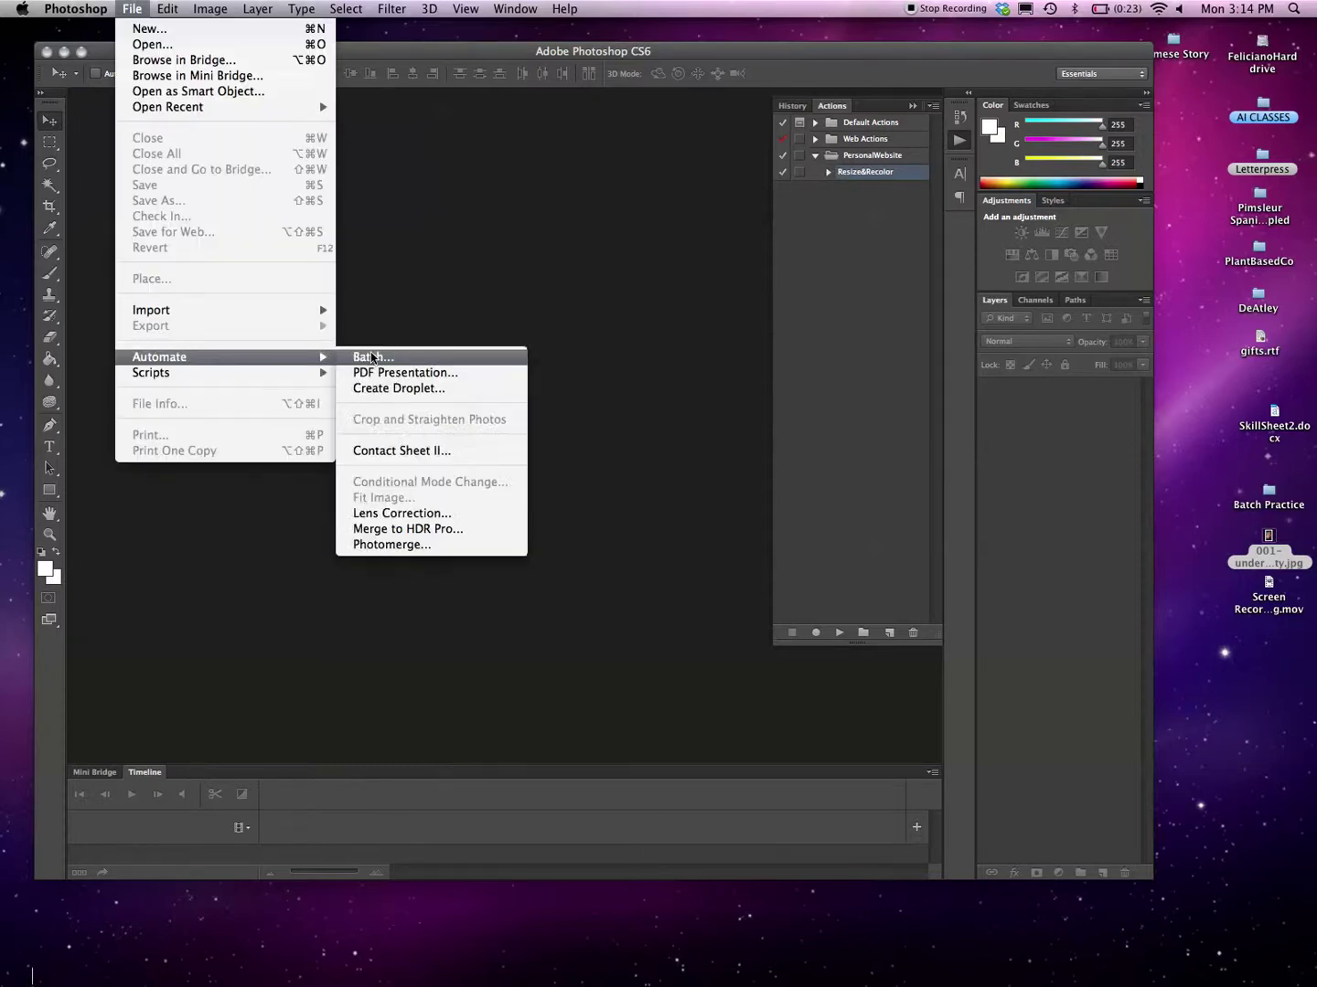
pyautogui.click(372, 358)
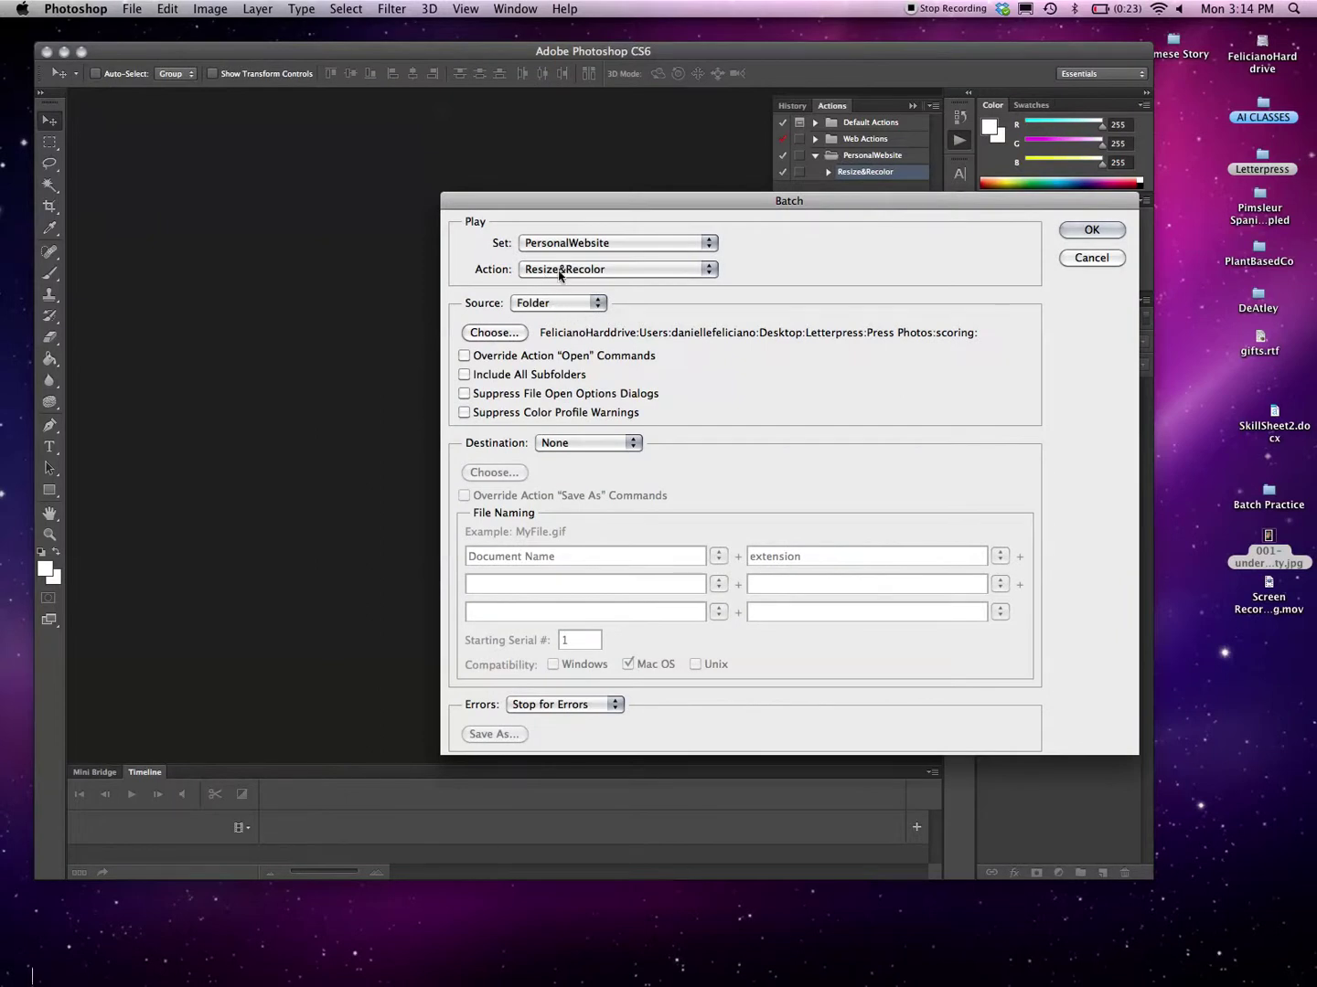
pyautogui.click(713, 271)
pyautogui.click(713, 269)
pyautogui.click(704, 243)
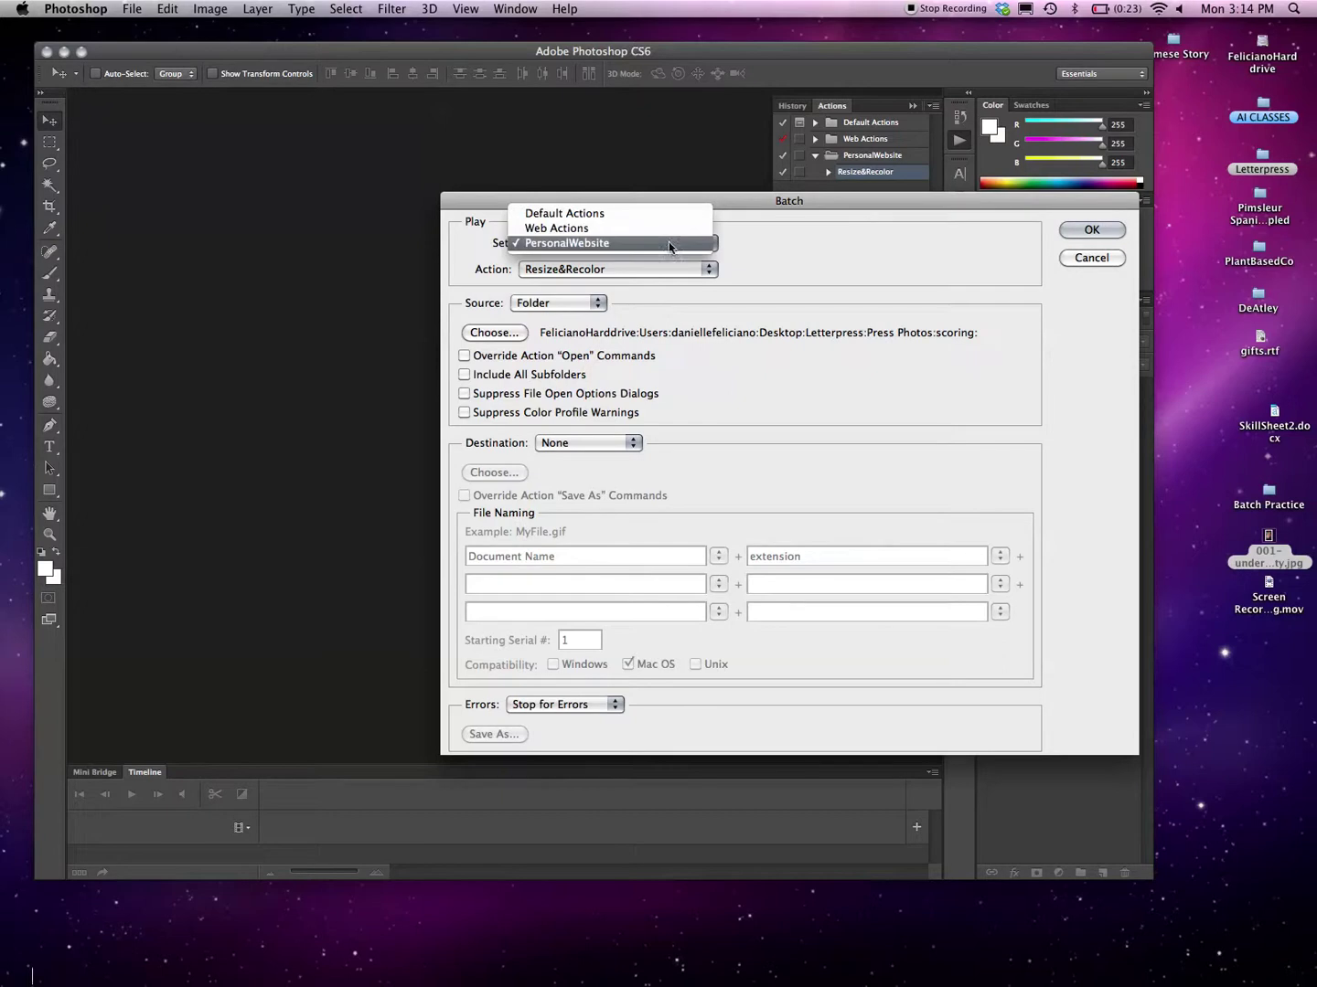
pyautogui.click(745, 249)
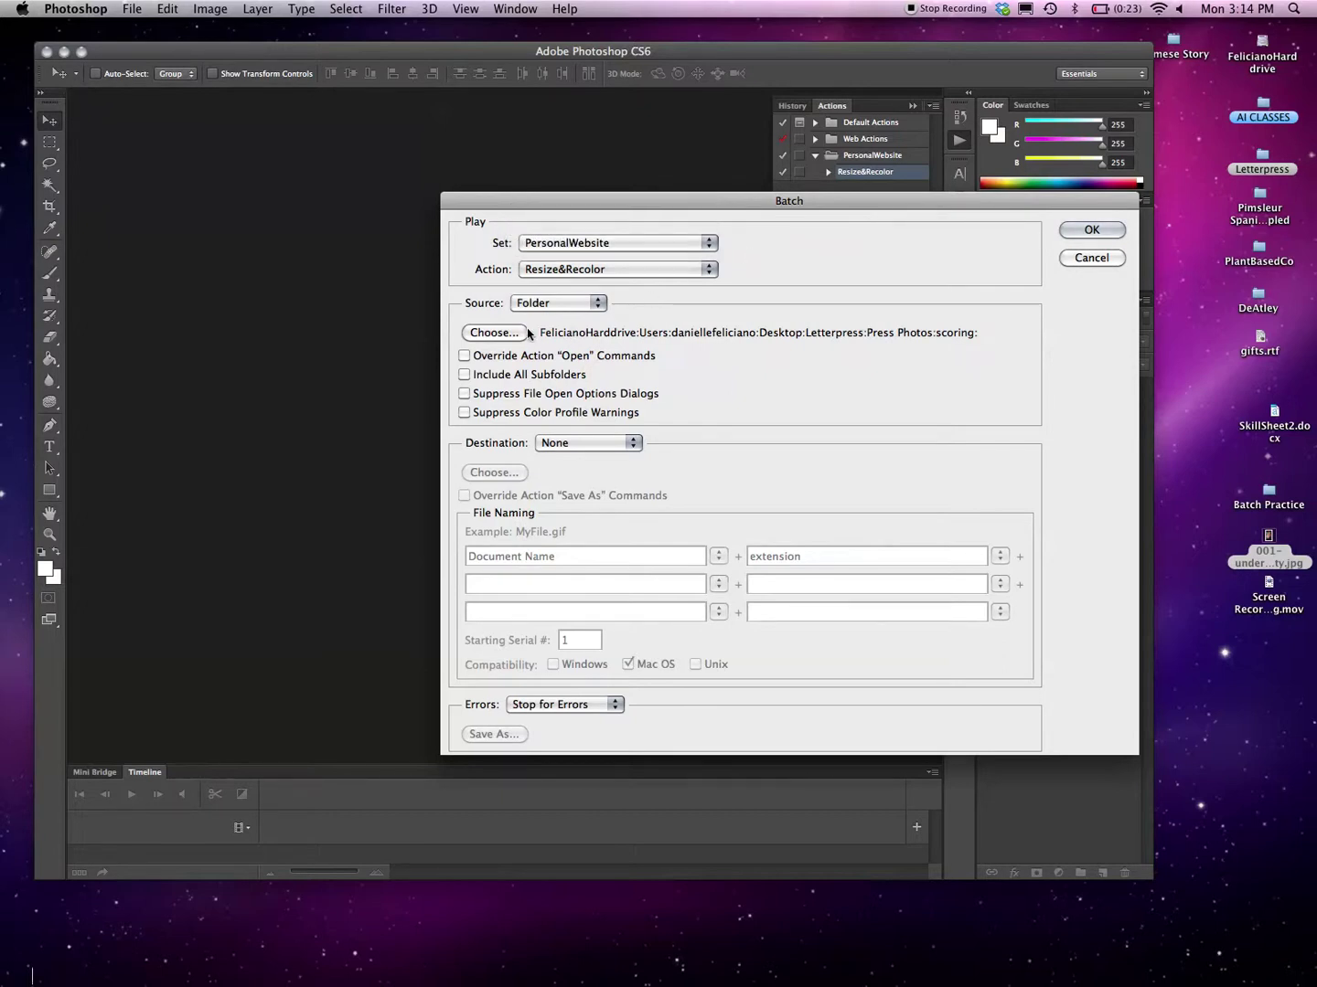
# Step: Choose the desktop Batch Practice folder as the source and start the batch run
pyautogui.click(493, 332)
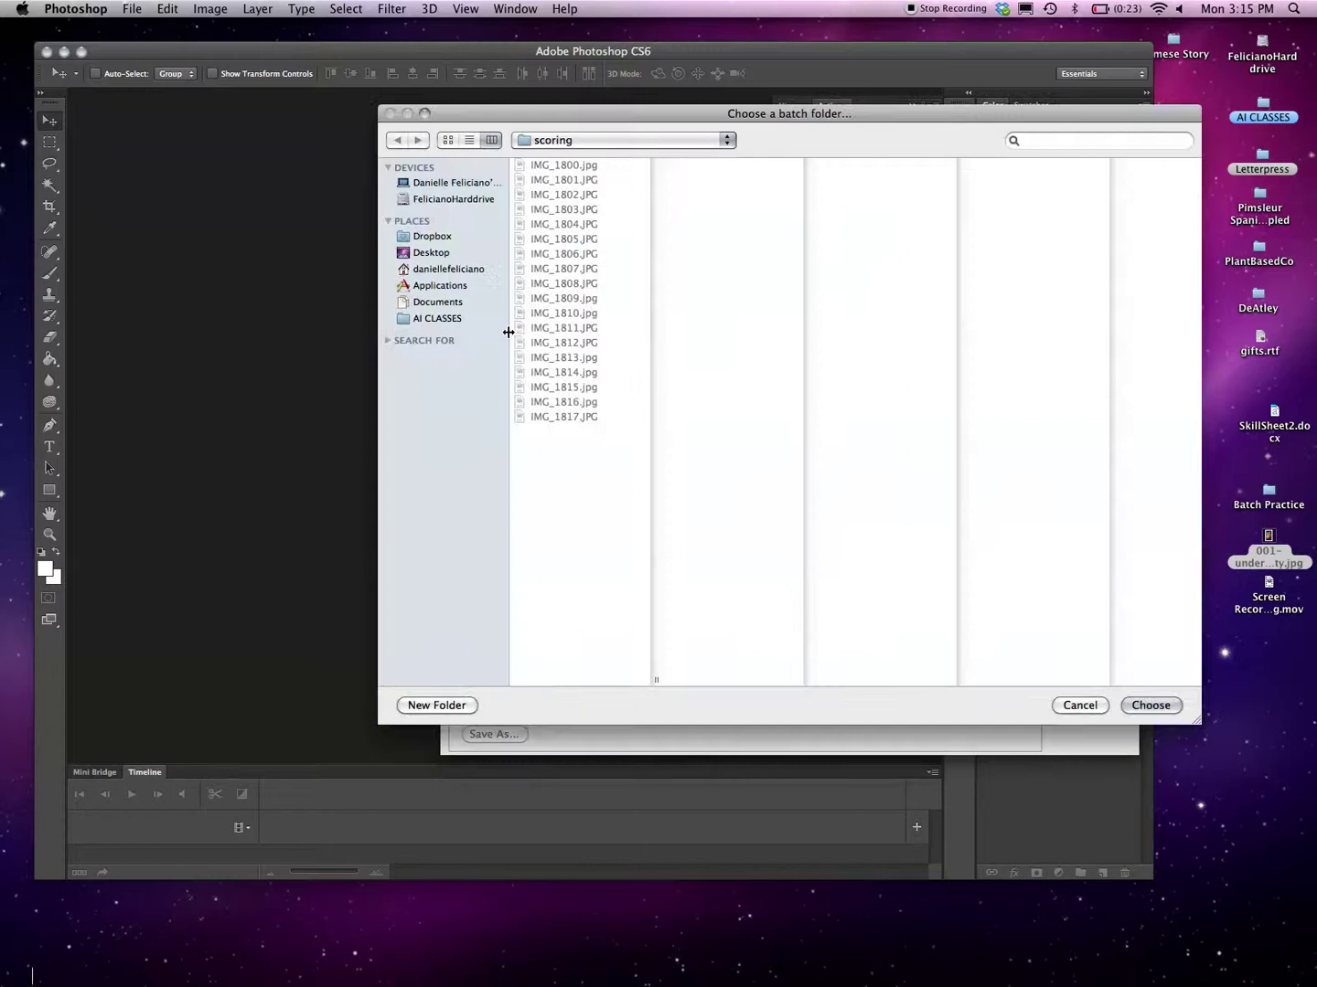
pyautogui.click(432, 253)
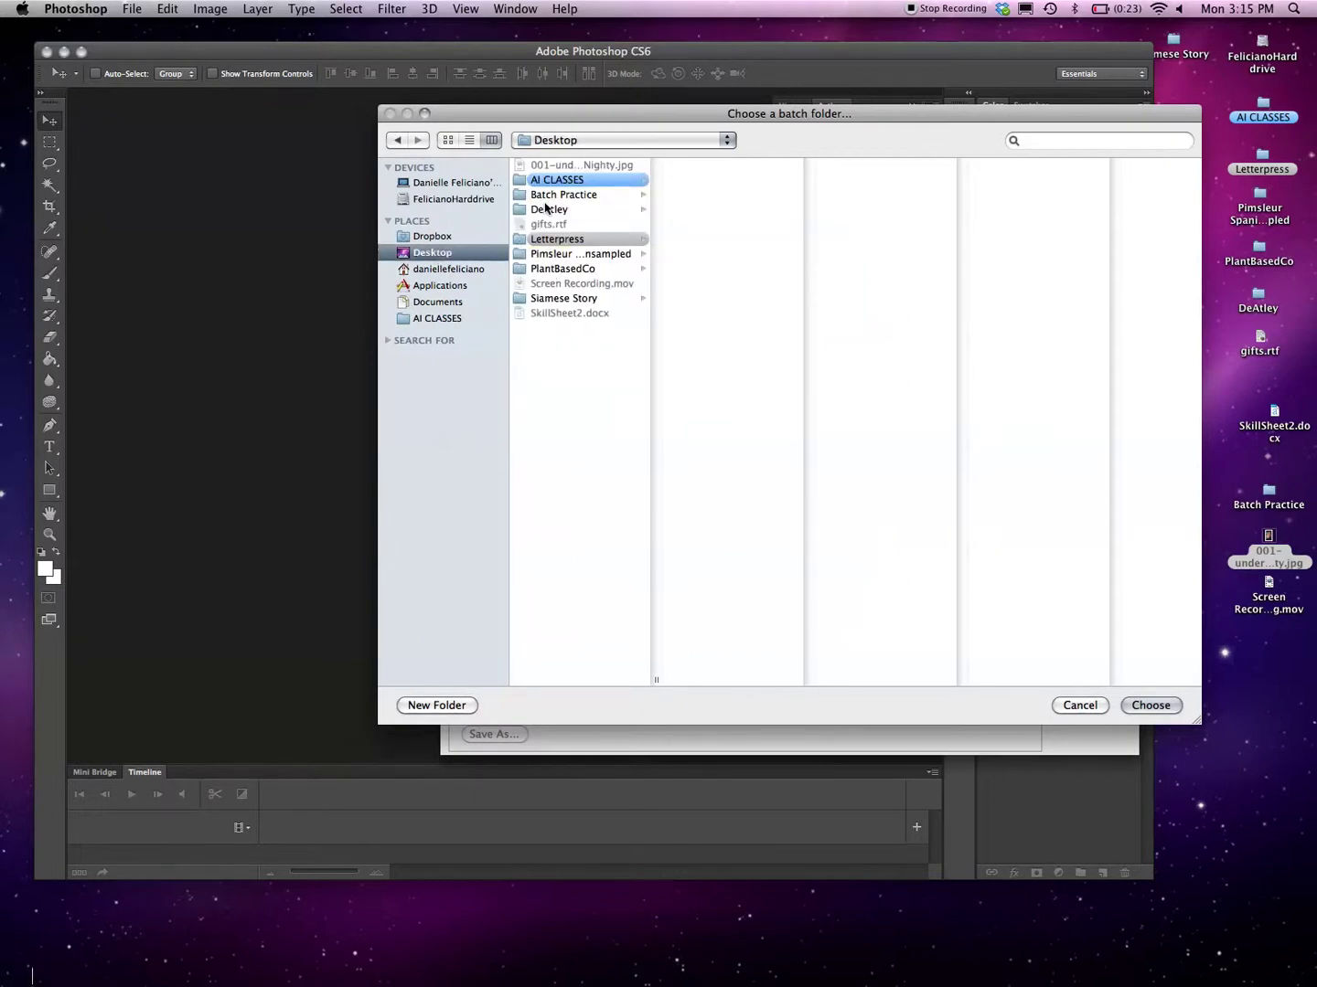
pyautogui.click(585, 195)
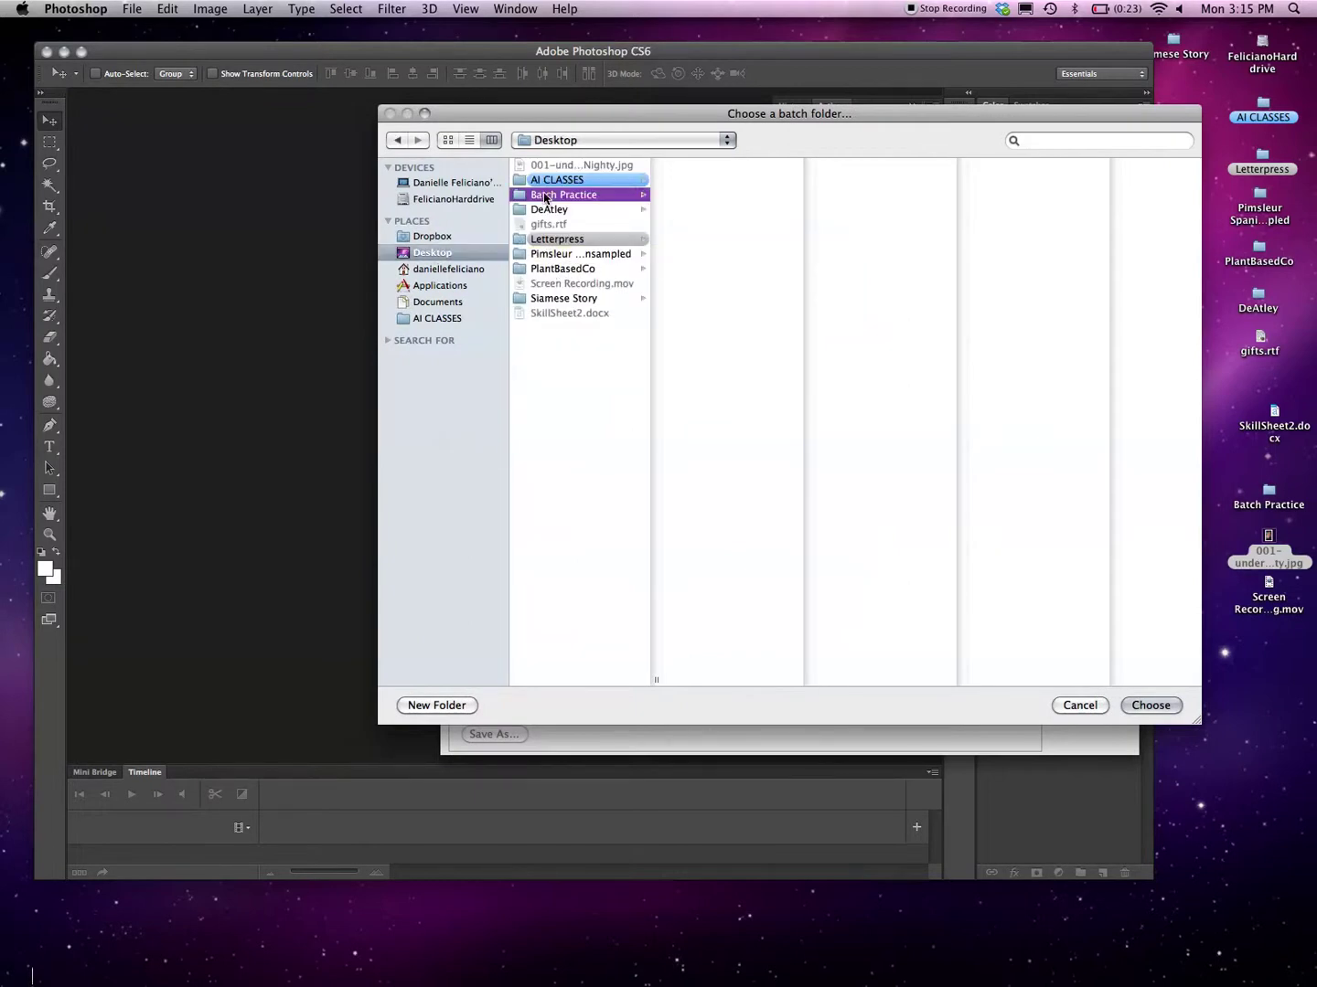
pyautogui.click(1149, 704)
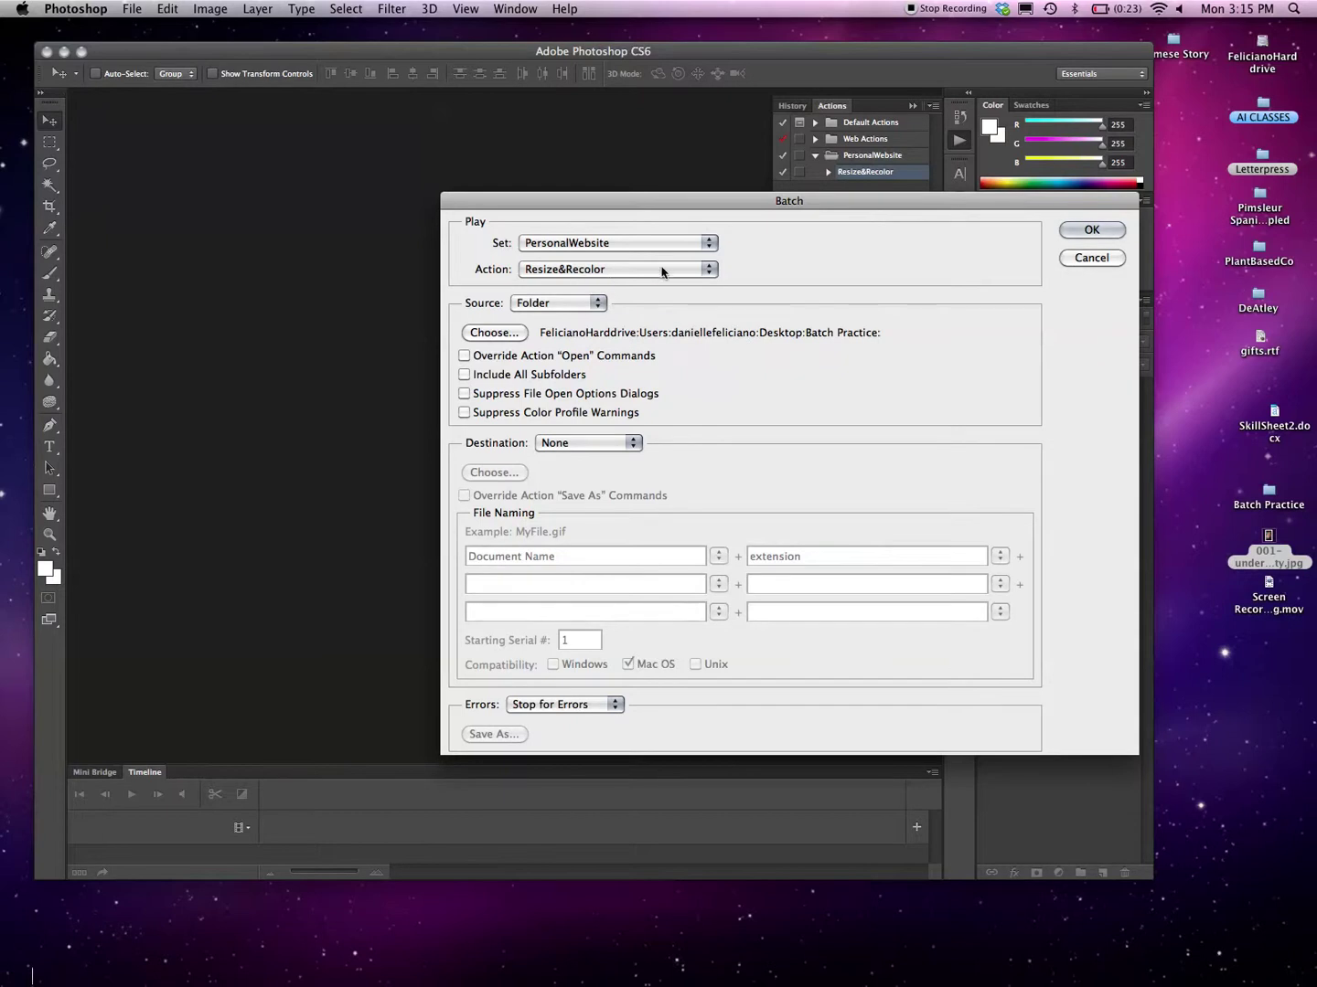
pyautogui.click(1092, 231)
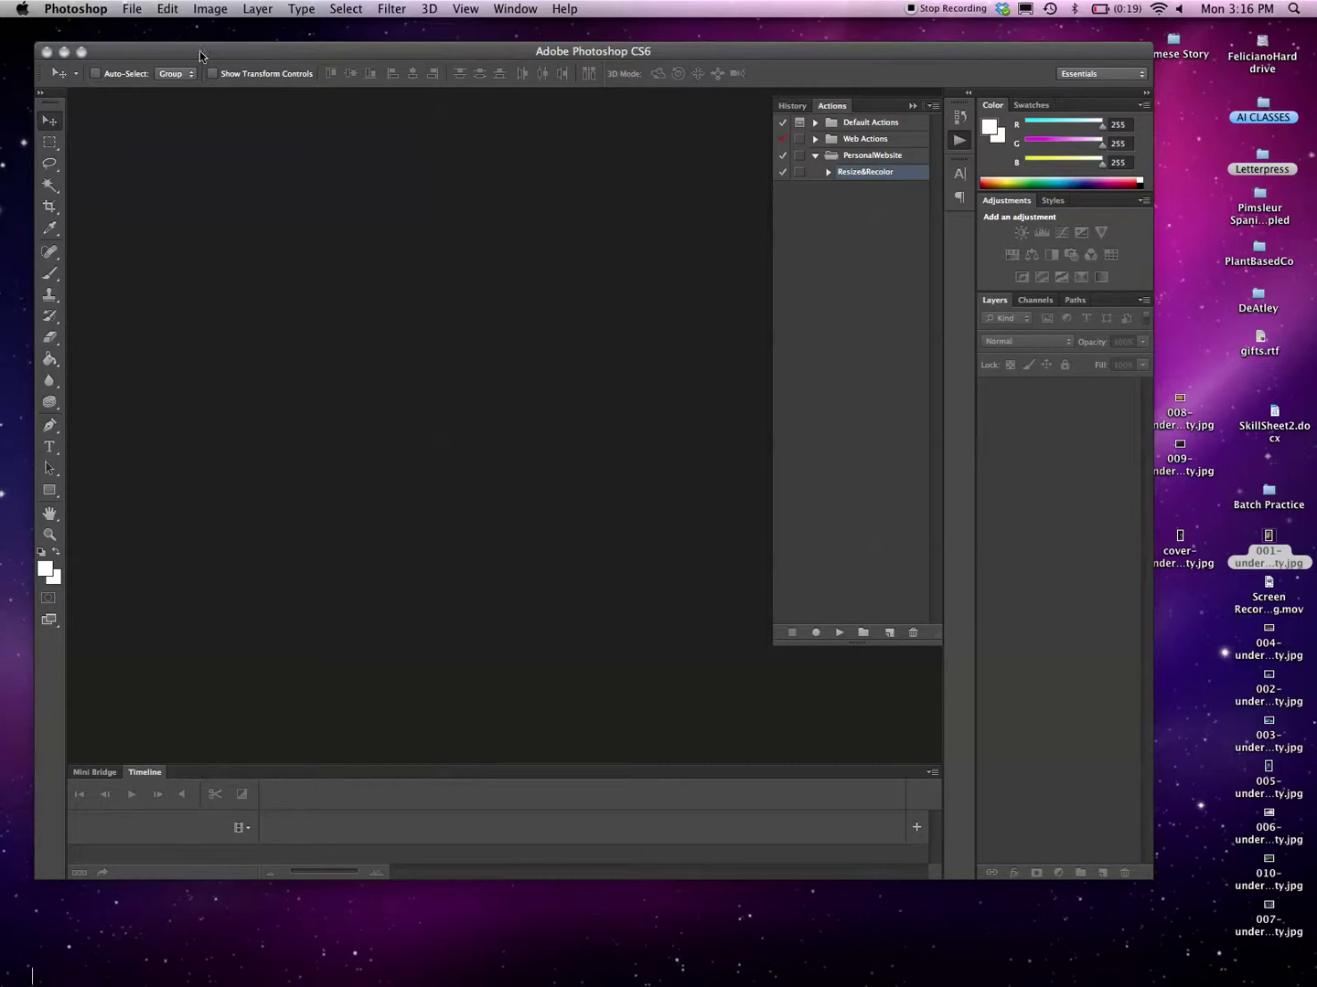
# Step: Minimize Photoshop, select the new underwater JPEGs, and Quick Look through them up to 004-underwater-Nighty.jpg
pyautogui.click(64, 53)
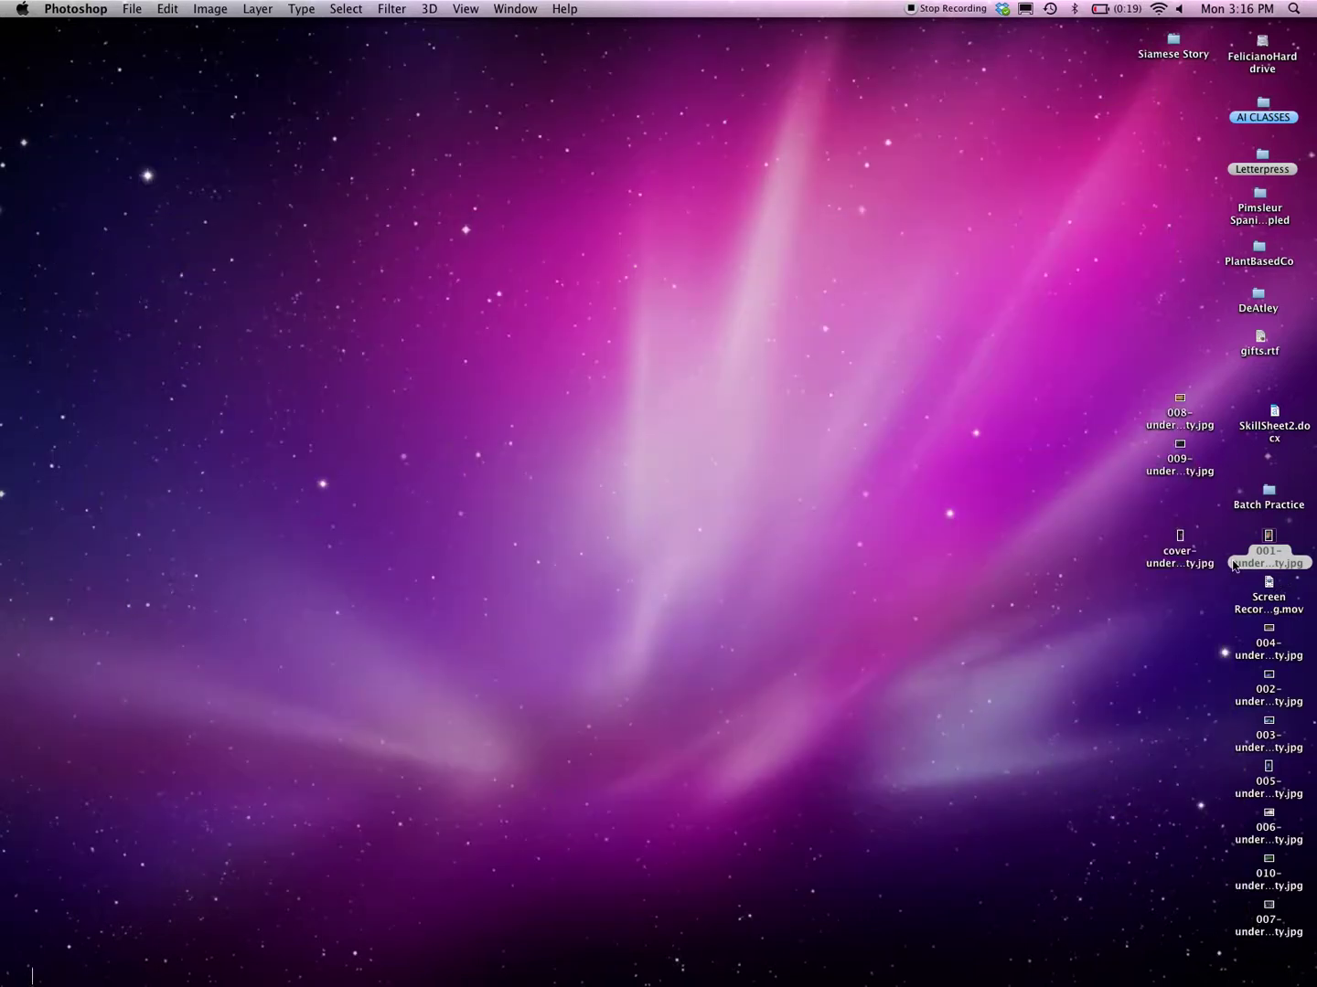
pyautogui.moveTo(1312, 637); pyautogui.dragTo(1249, 914)
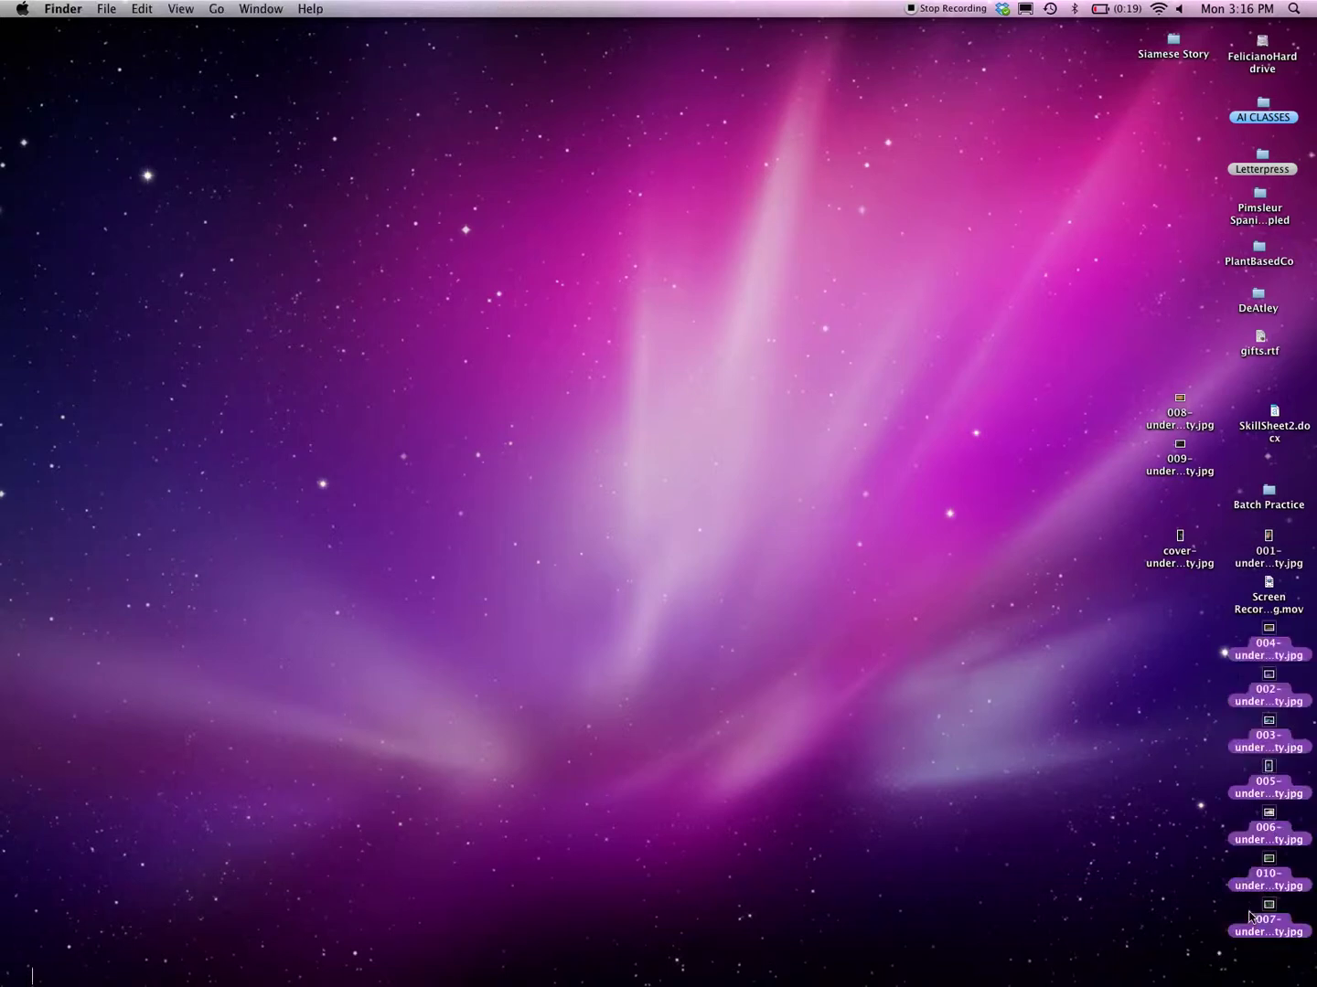
pyautogui.press('space')
pyautogui.press('Right')
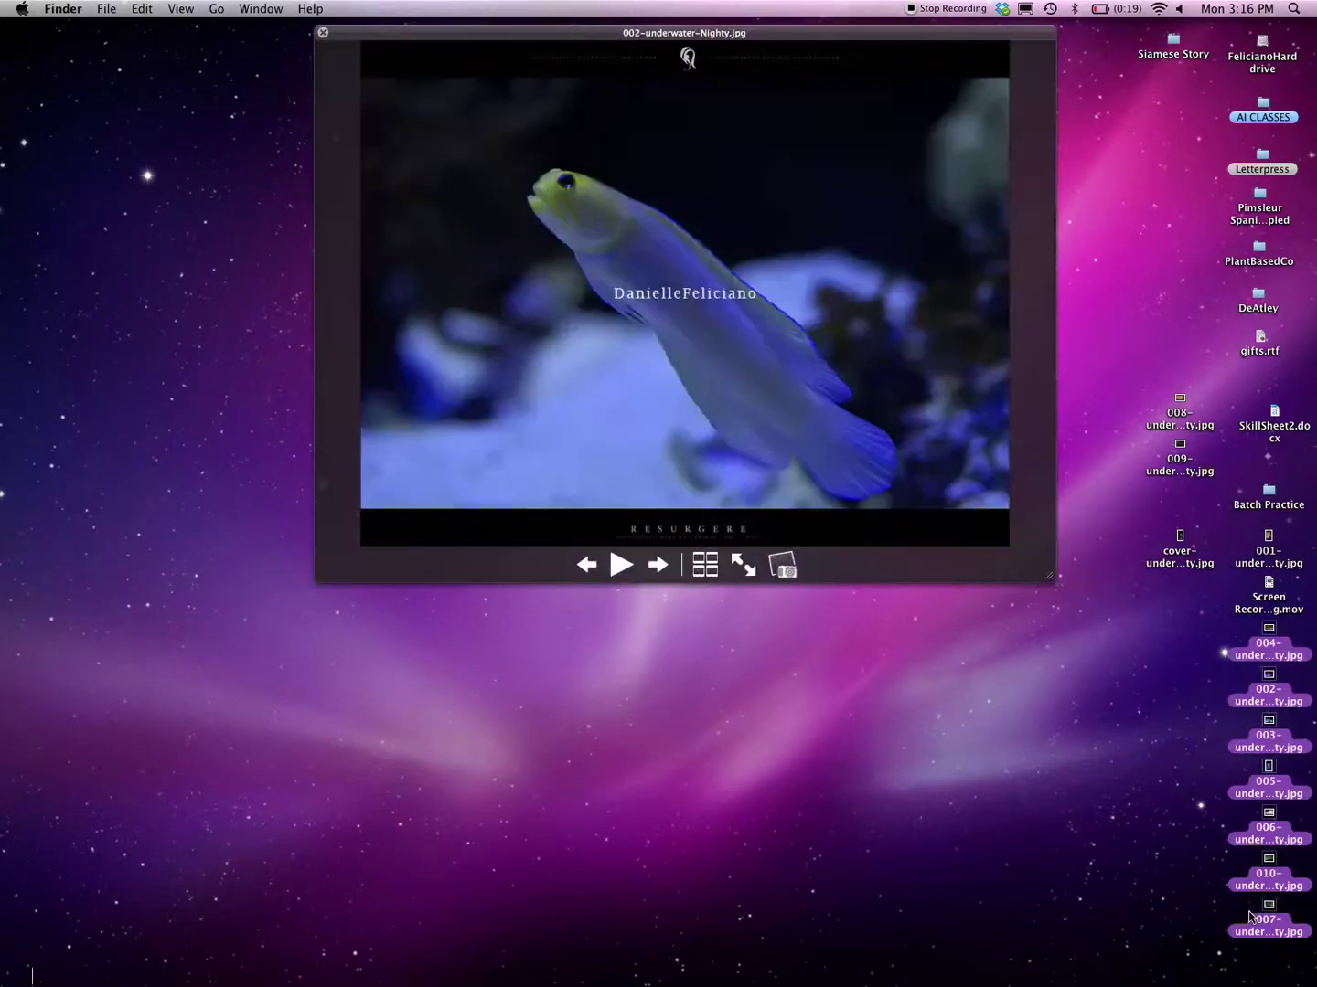
pyautogui.press('Right')
pyautogui.press('Right')
pyautogui.press('Right')
pyautogui.press('Right')
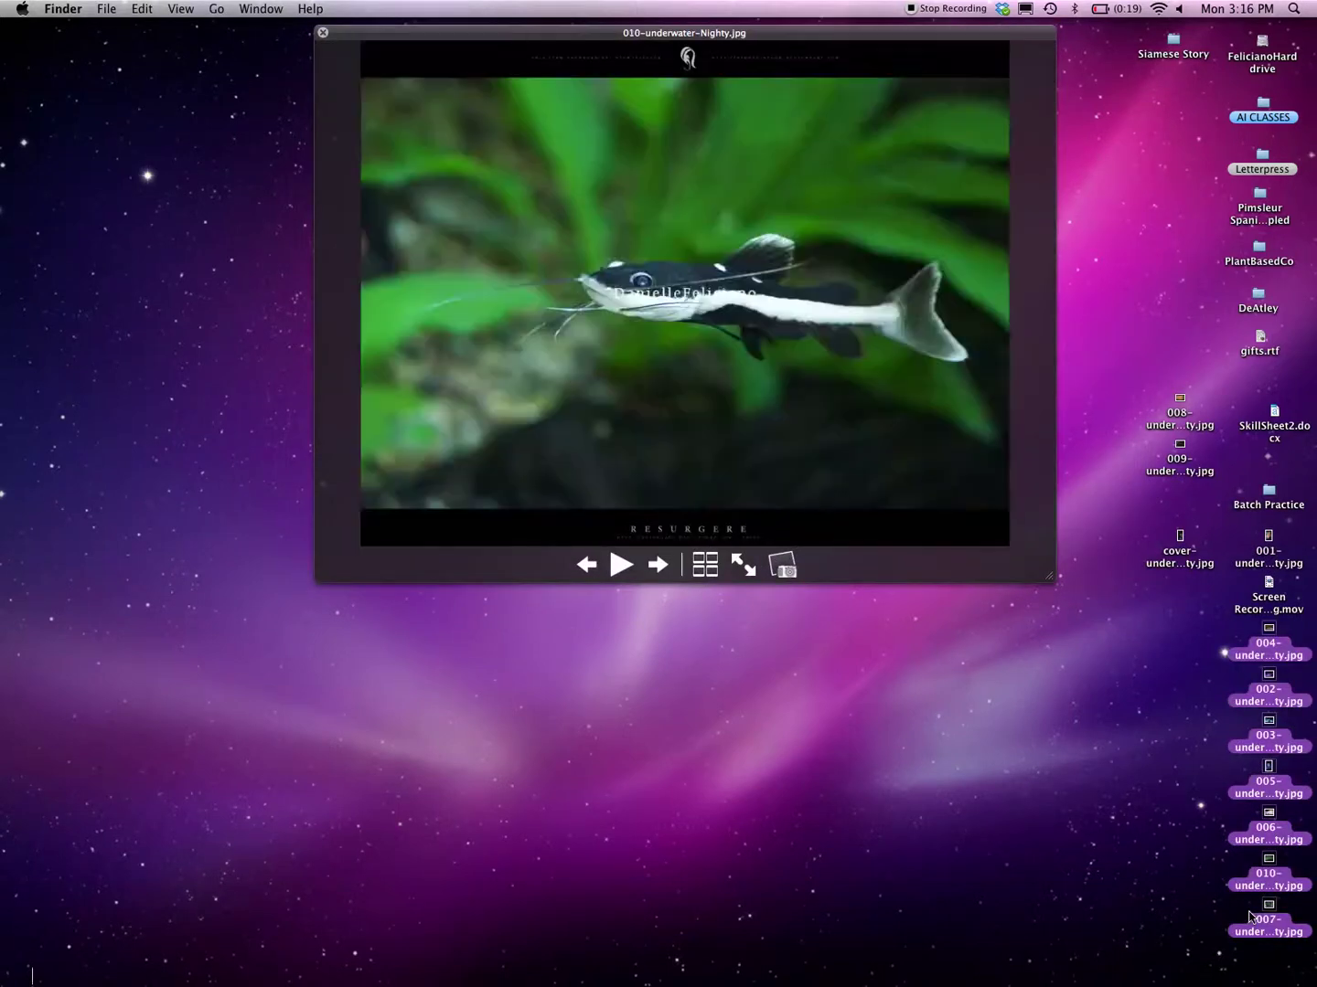
pyautogui.press('Right')
pyautogui.press('Right')
pyautogui.press('Right')
pyautogui.press('Right')
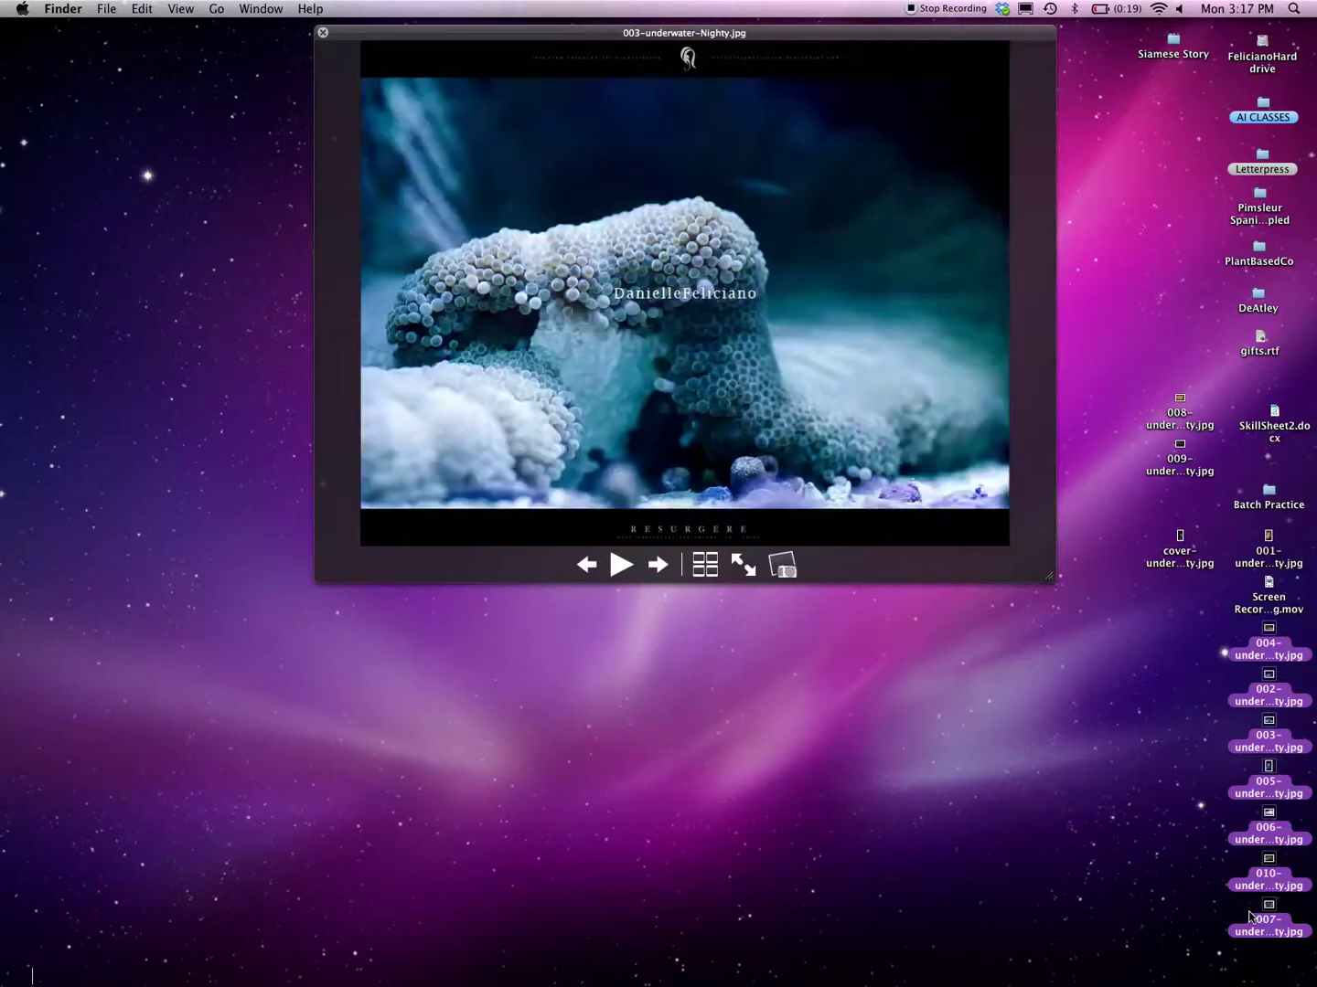
pyautogui.press('Right')
pyautogui.press('Right')
pyautogui.press('Right')
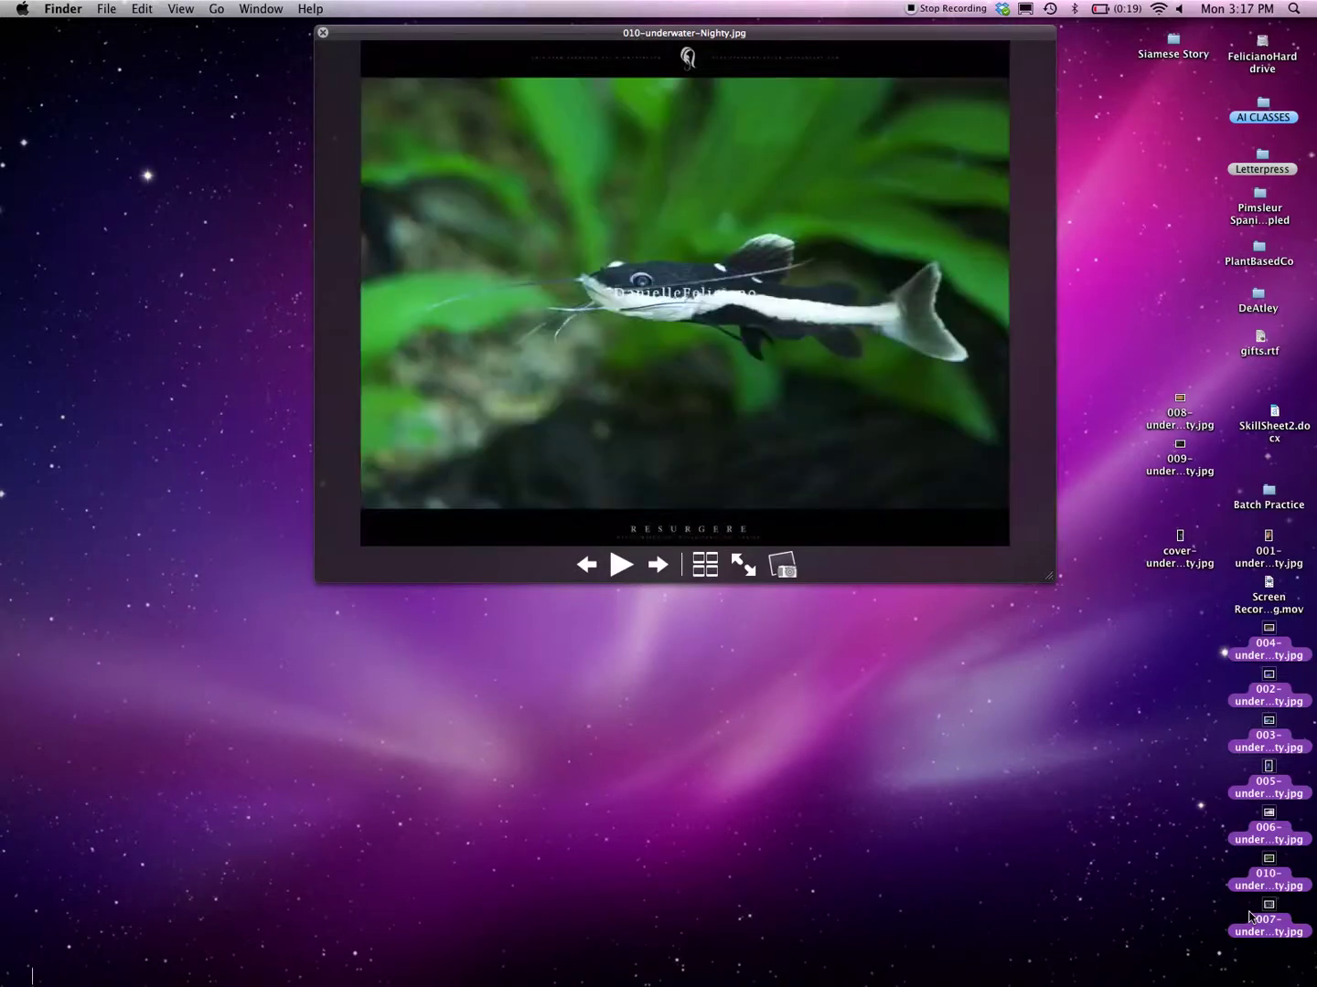
pyautogui.press('Right')
pyautogui.press('Right')
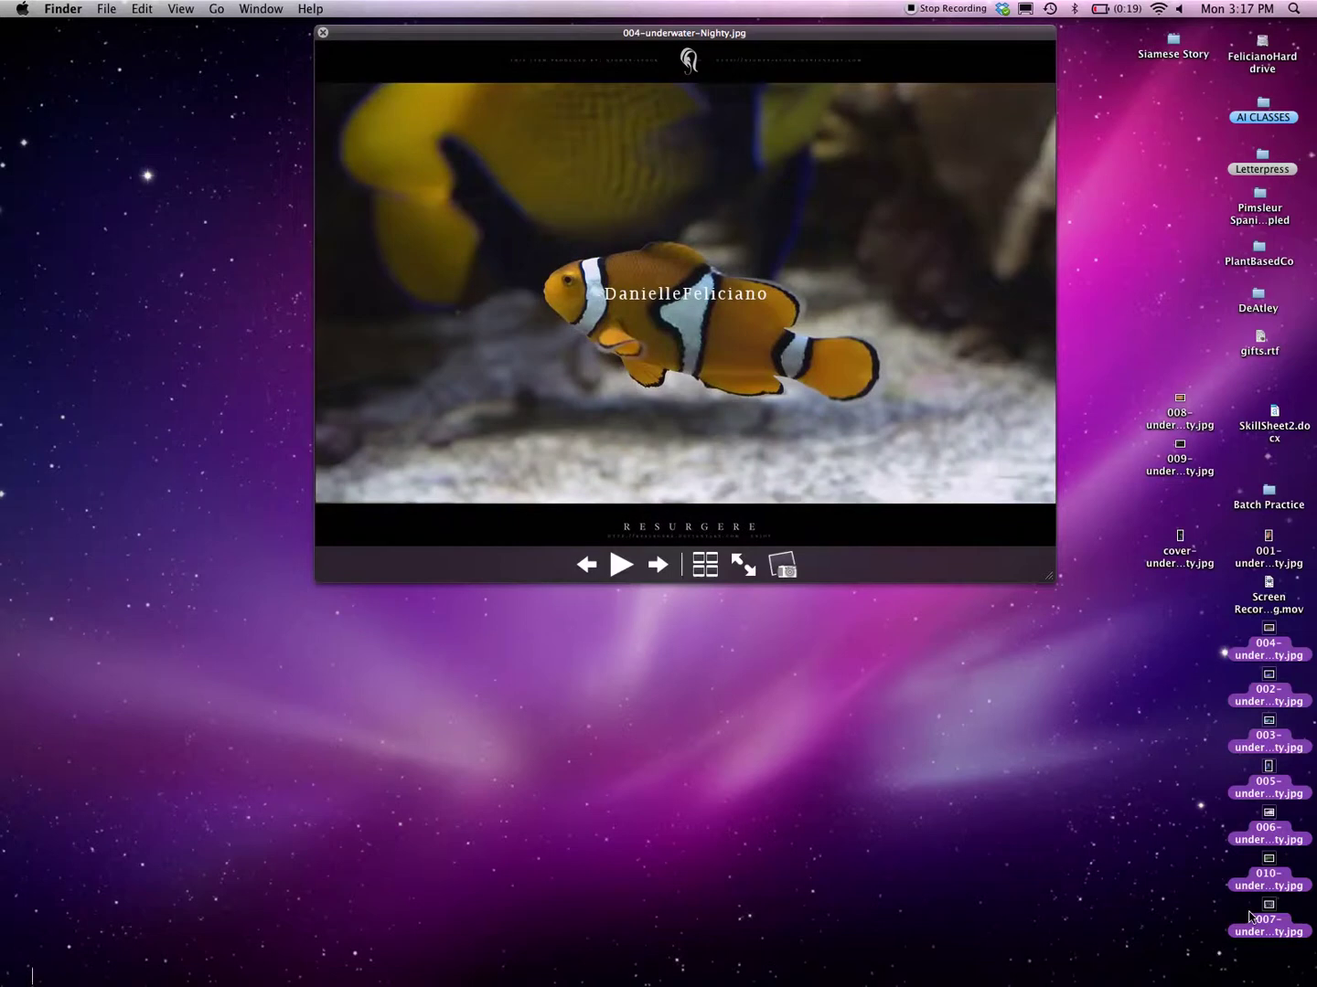